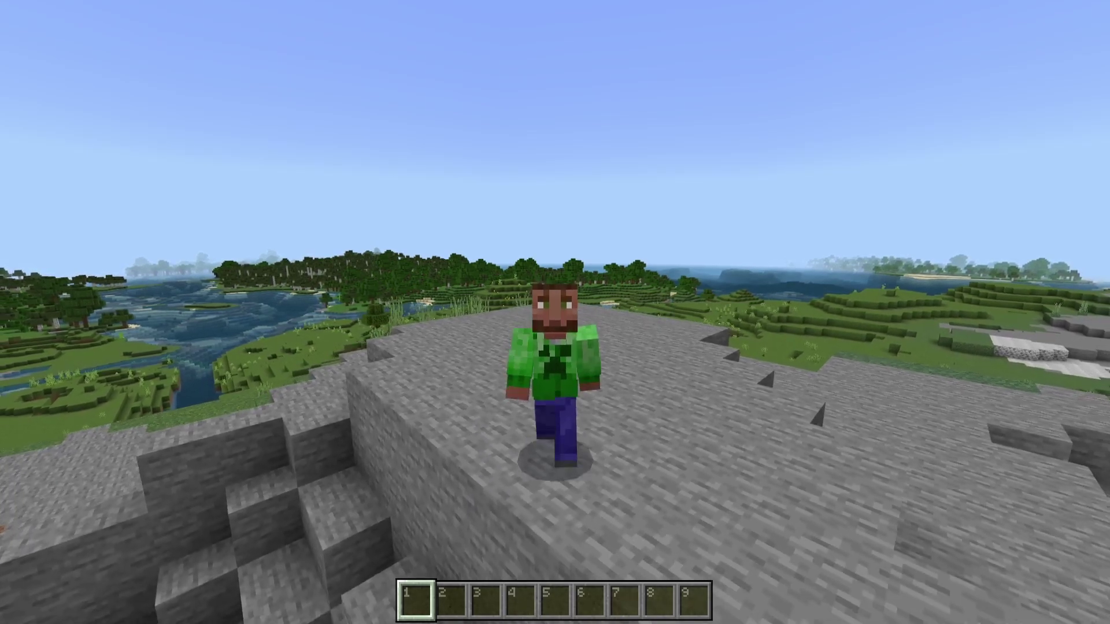
{"action": "key", "text": "d"}
- Walk across the stone ledge, switch to first-person view with F5, and bring up the pause menu
{"action": "key", "text": "F5"}
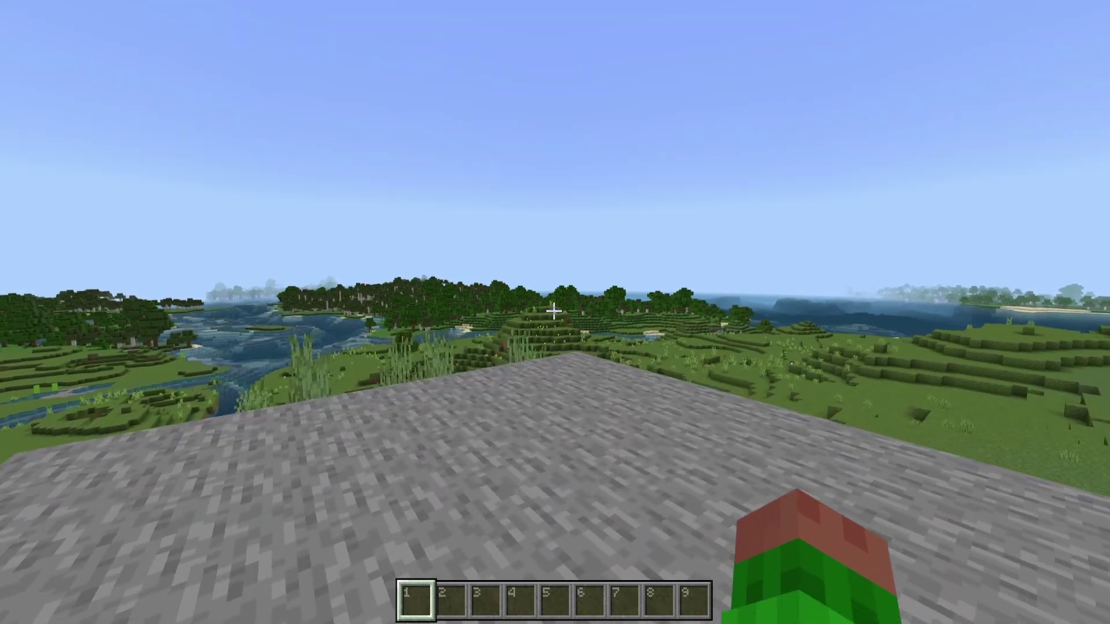
{"action": "key", "text": "w"}
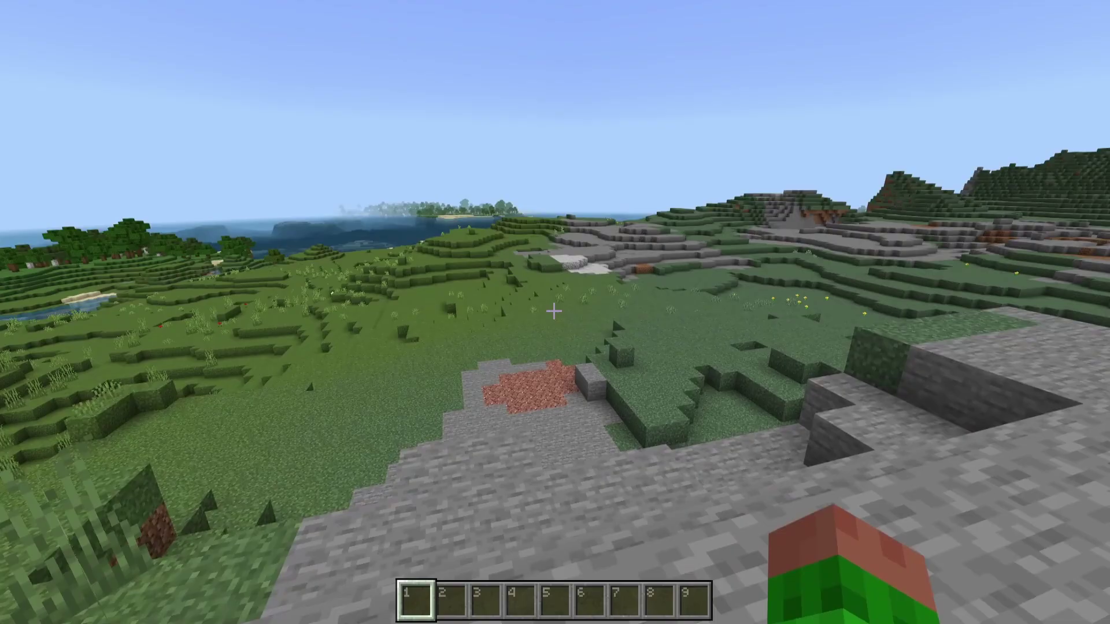
{"action": "key", "text": "Escape"}
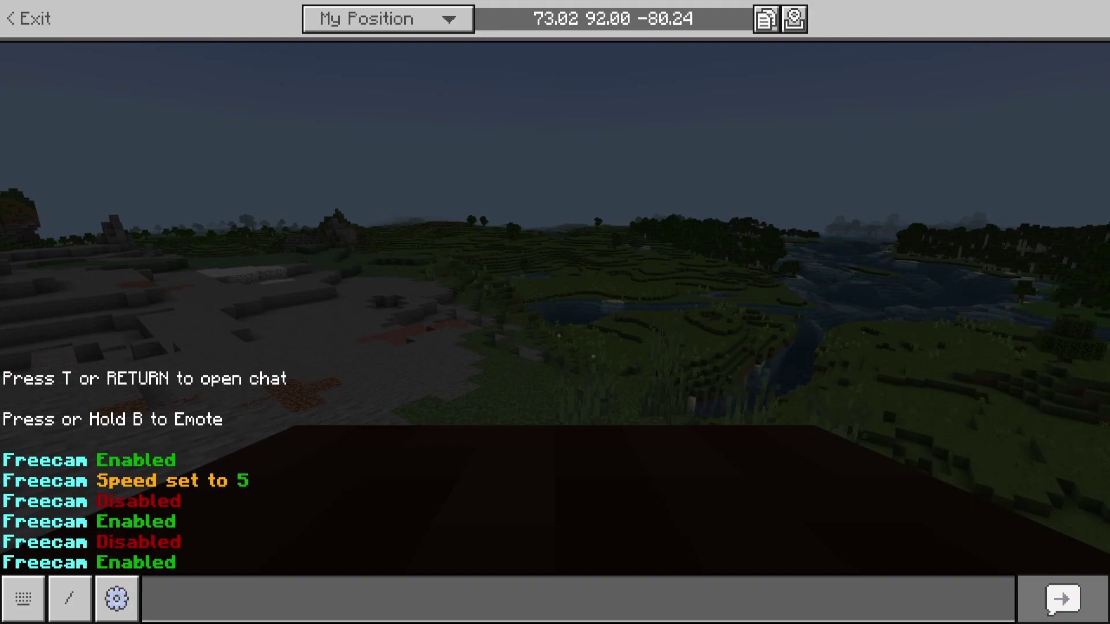
- Fly the free camera across the stone area to the player, lock it with L, then sneak
{"action": "key", "text": "Escape"}
{"action": "key", "text": "w"}
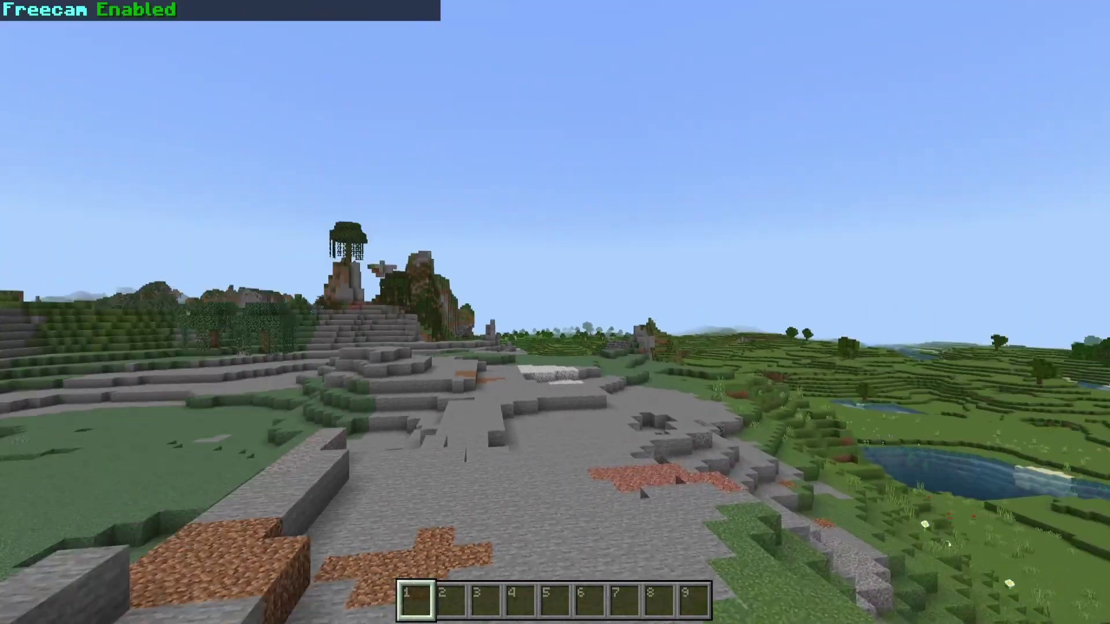
{"action": "key", "text": "w"}
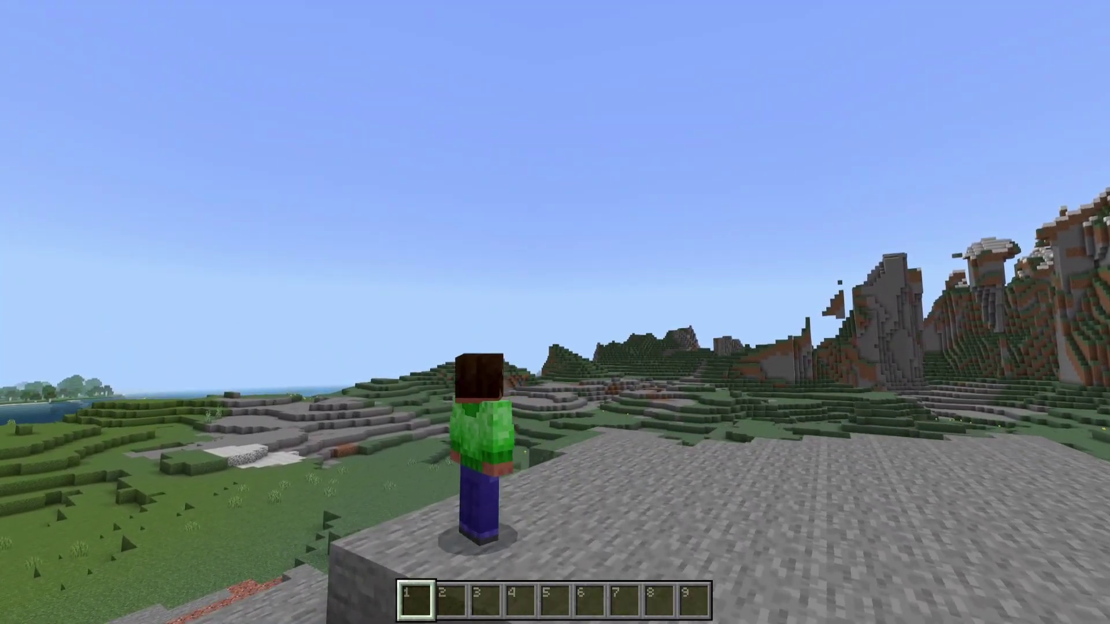
{"action": "key", "text": "l"}
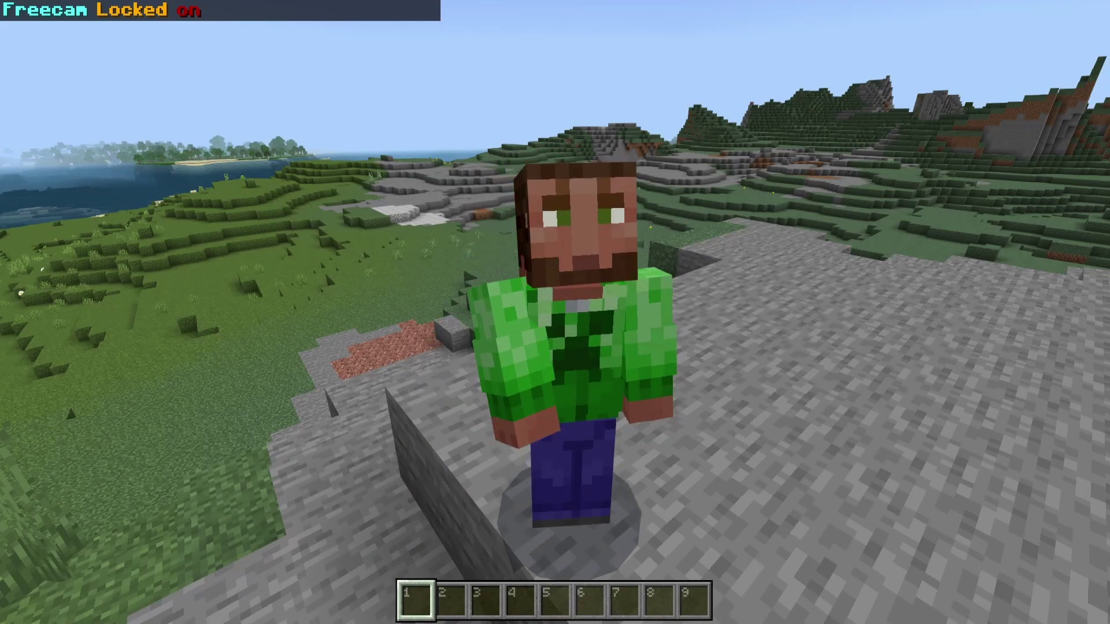
{"action": "key", "text": "shift"}
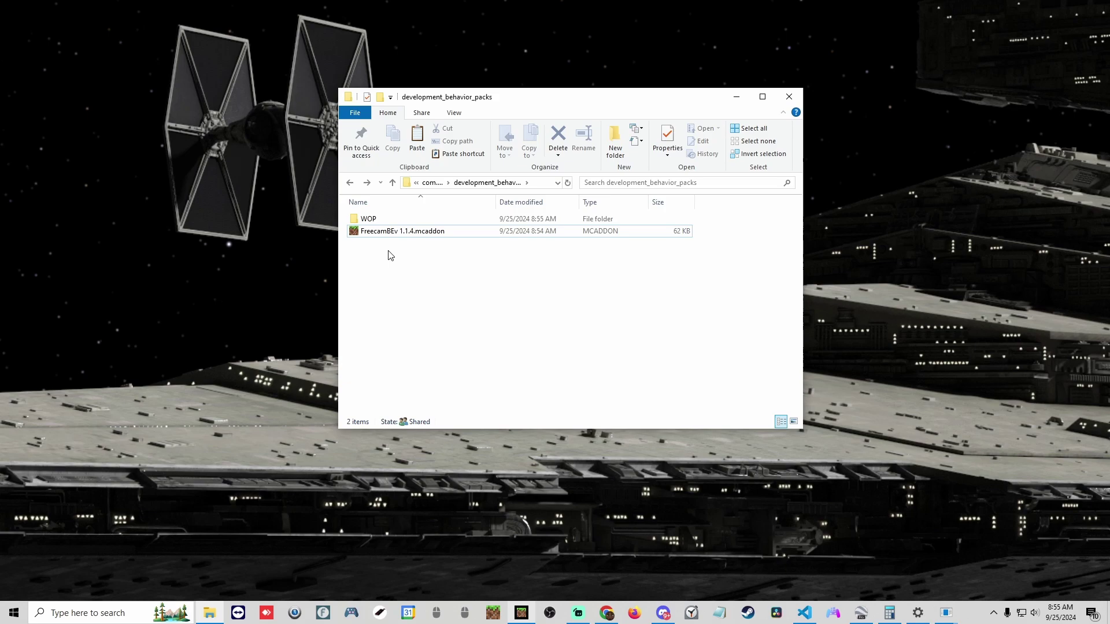
- Copy FreecamBEv 1.1.4.mcaddon onto the desktop and drag the copy to the top-left corner
{"action": "right_click", "coordinate": [382, 234]}
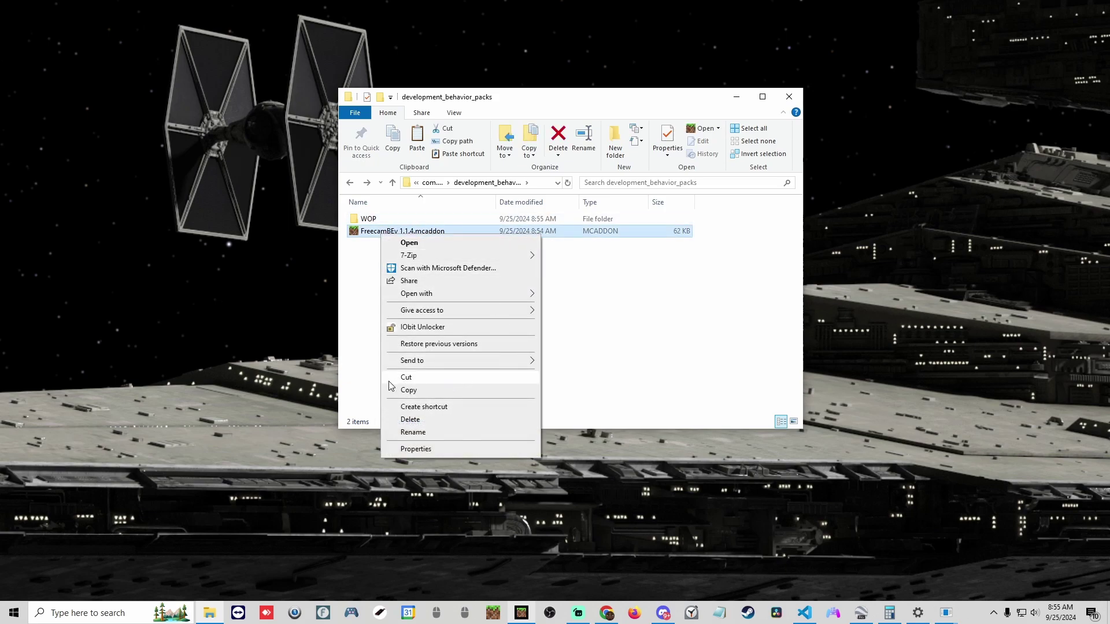
{"action": "left_click", "coordinate": [408, 390]}
{"action": "right_click", "coordinate": [133, 160]}
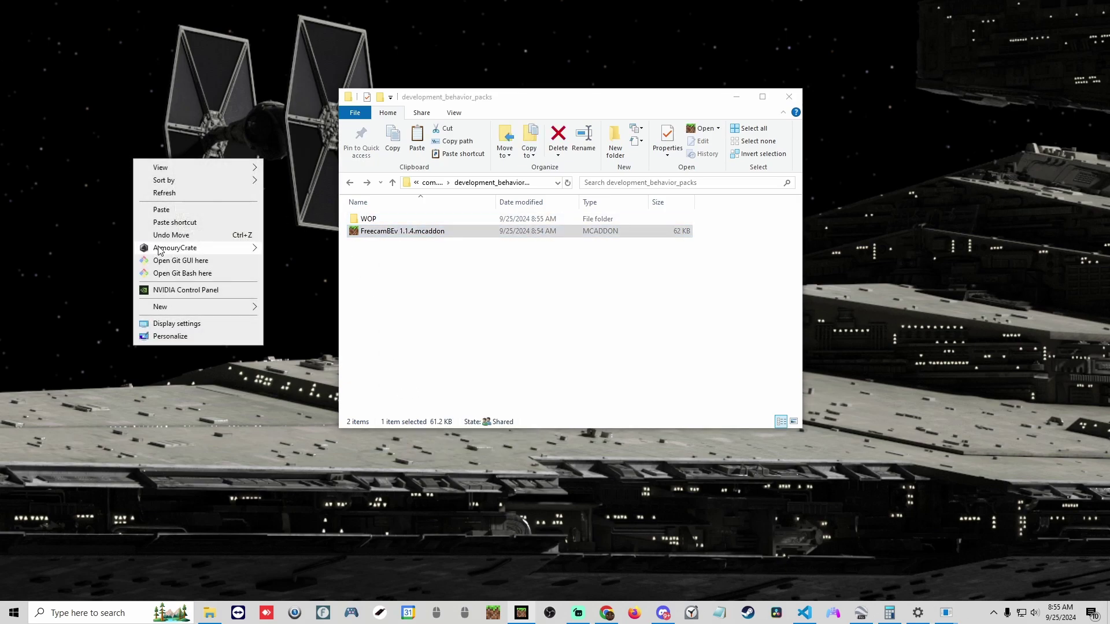
{"action": "left_click", "coordinate": [162, 211]}
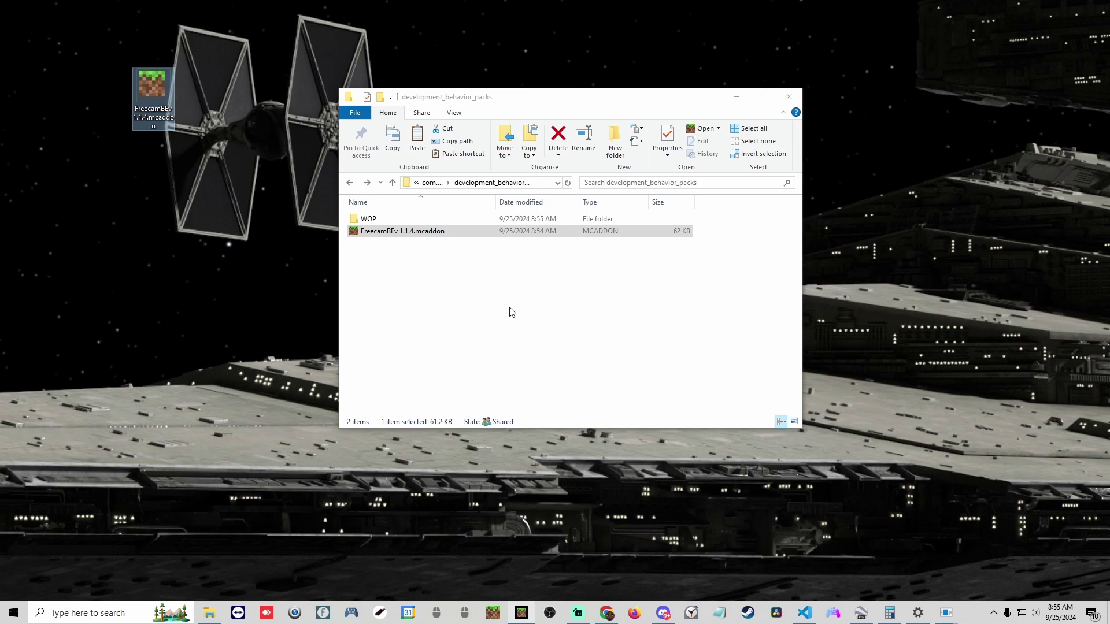
{"action": "left_click_drag", "start_coordinate": [168, 119], "coordinate": [80, 56]}
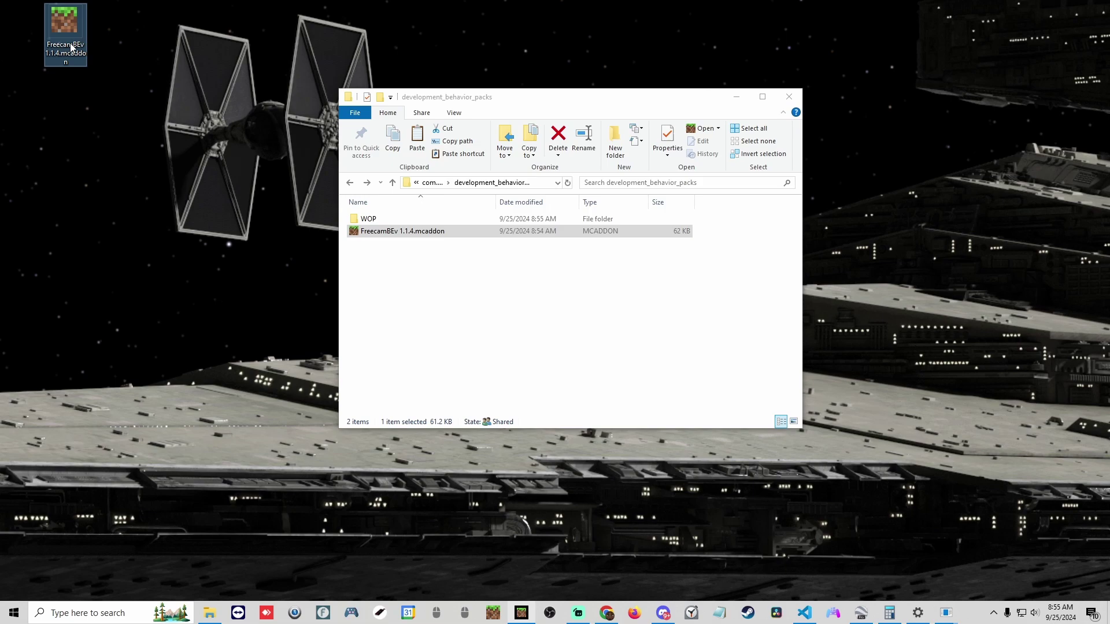
{"action": "left_click", "coordinate": [411, 241]}
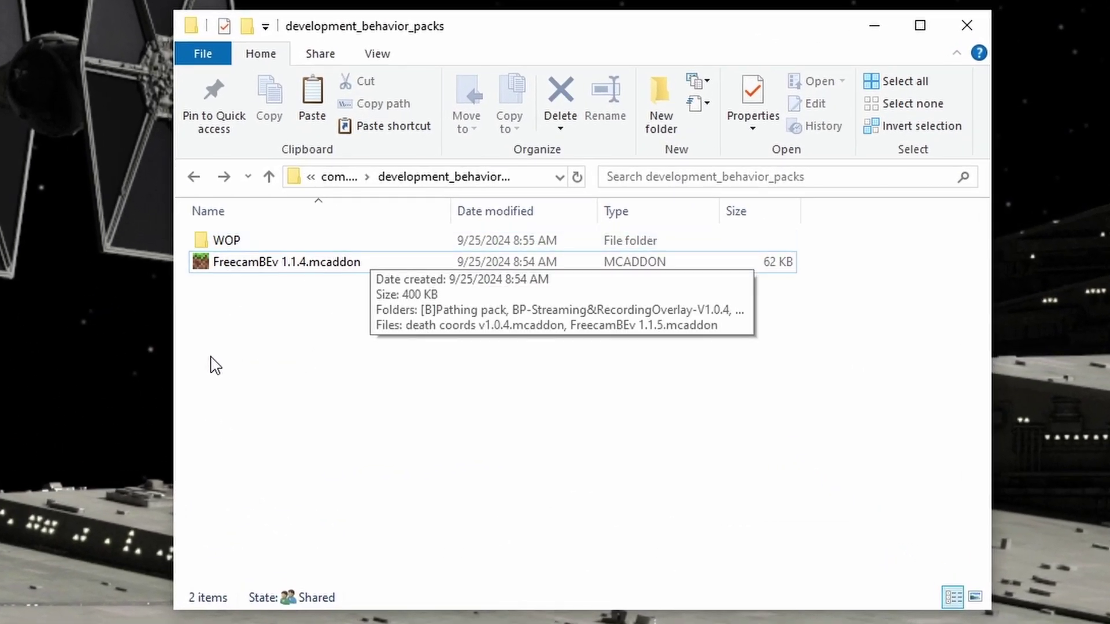
- Rename FreecamBEv 1.1.4.mcaddon to FreecamBEv 1.1.4.zip, accepting the extension-change warning
{"action": "right_click", "coordinate": [255, 266]}
{"action": "left_click", "coordinate": [300, 611]}
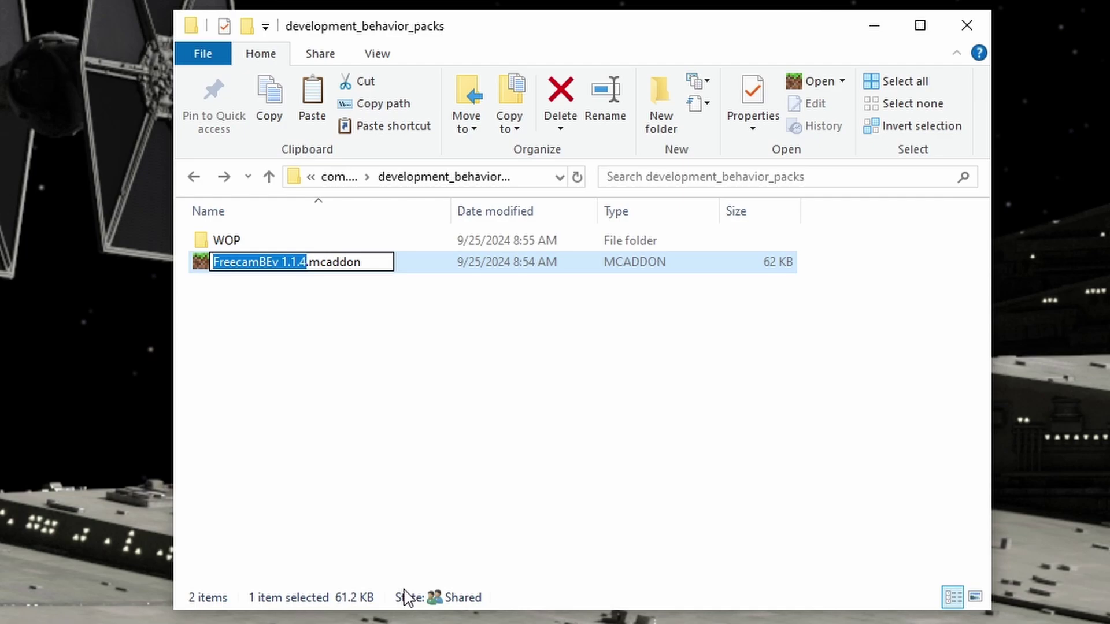
{"action": "key", "text": "Right"}
{"action": "key", "text": "BackSpace"}
{"action": "key", "text": "BackSpace"}
{"action": "key", "text": "BackSpace"}
{"action": "key", "text": "BackSpace"}
{"action": "key", "text": "BackSpace"}
{"action": "key", "text": "BackSpace"}
{"action": "key", "text": "BackSpace"}
{"action": "key", "text": "BackSpace"}
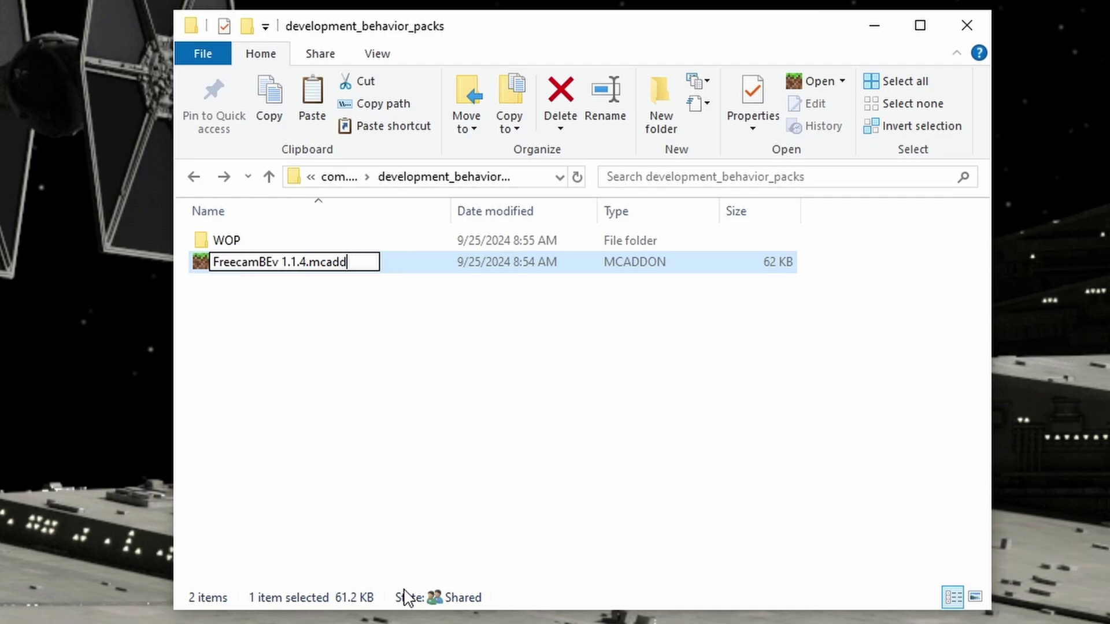
{"action": "type", "text": ".zip"}
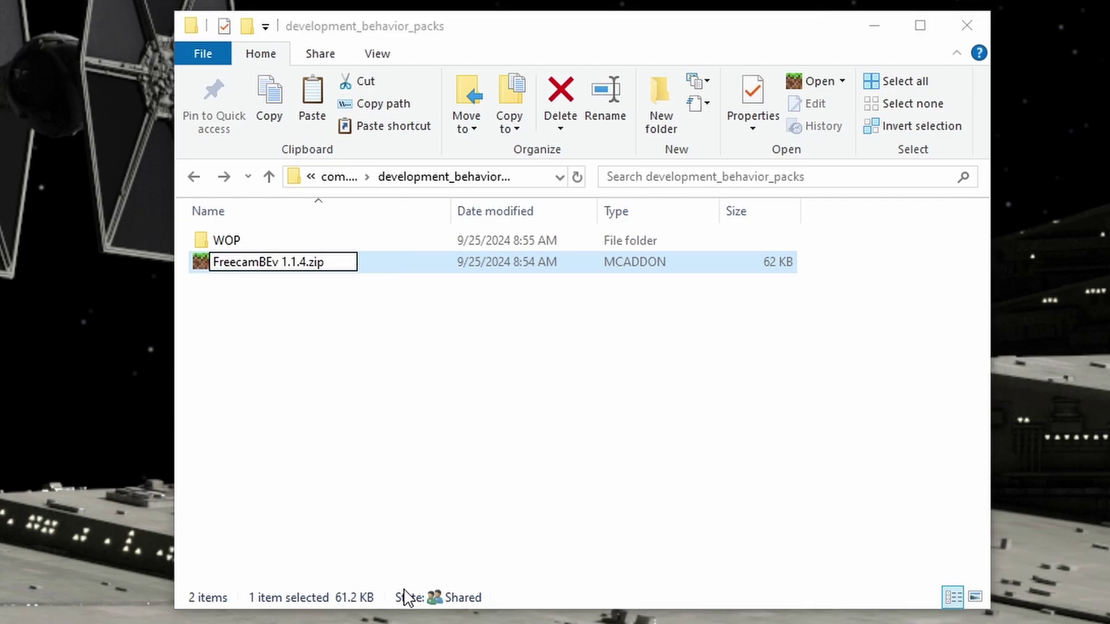
{"action": "key", "text": "Return"}
{"action": "left_click", "coordinate": [647, 402]}
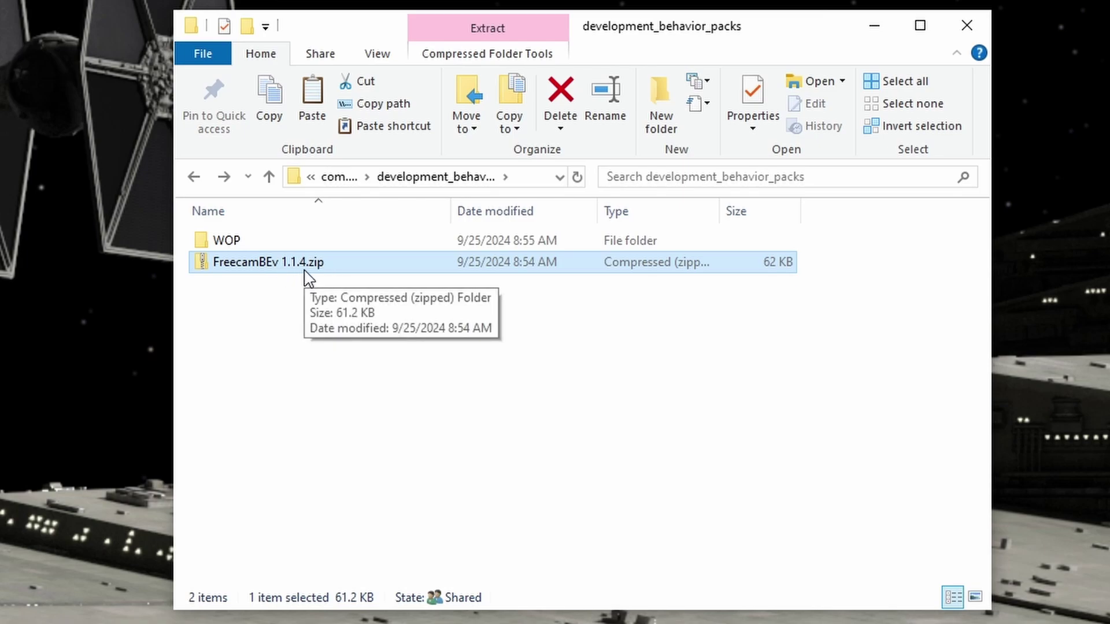
- Extract FreecamBEv 1.1.4.zip into a FreecamBEv 1.1.4 folder
{"action": "right_click", "coordinate": [327, 266]}
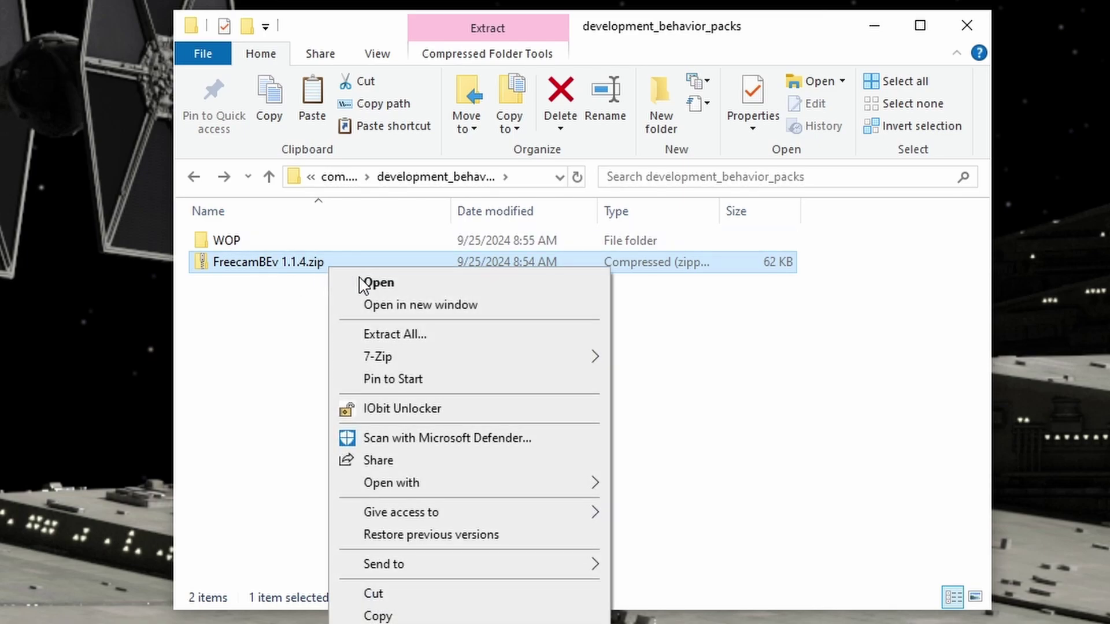
{"action": "left_click", "coordinate": [383, 335]}
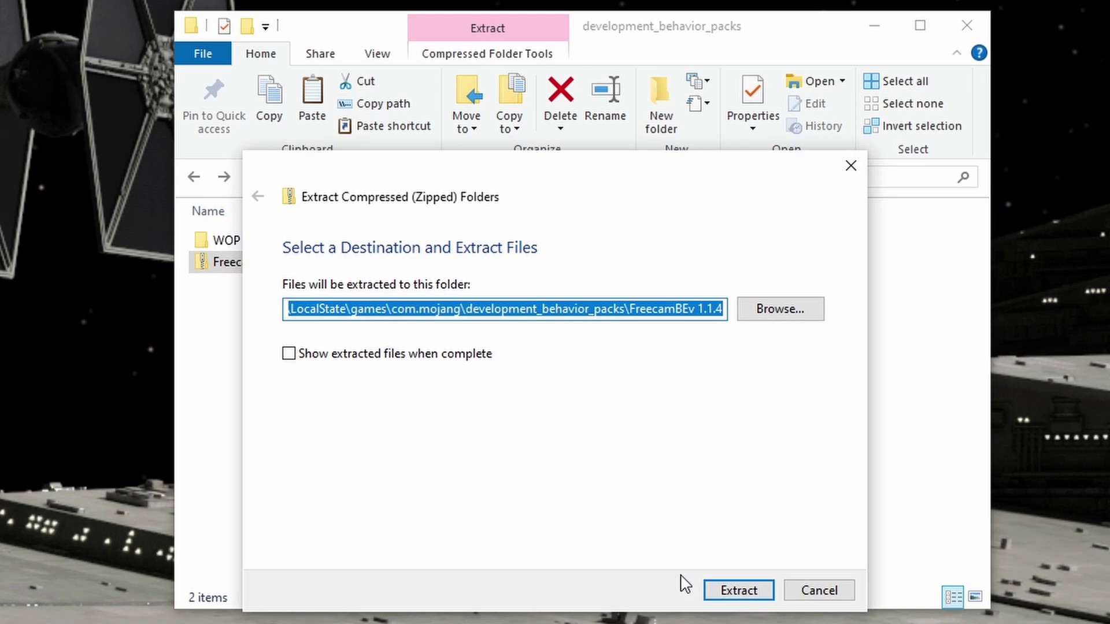
{"action": "left_click", "coordinate": [749, 590]}
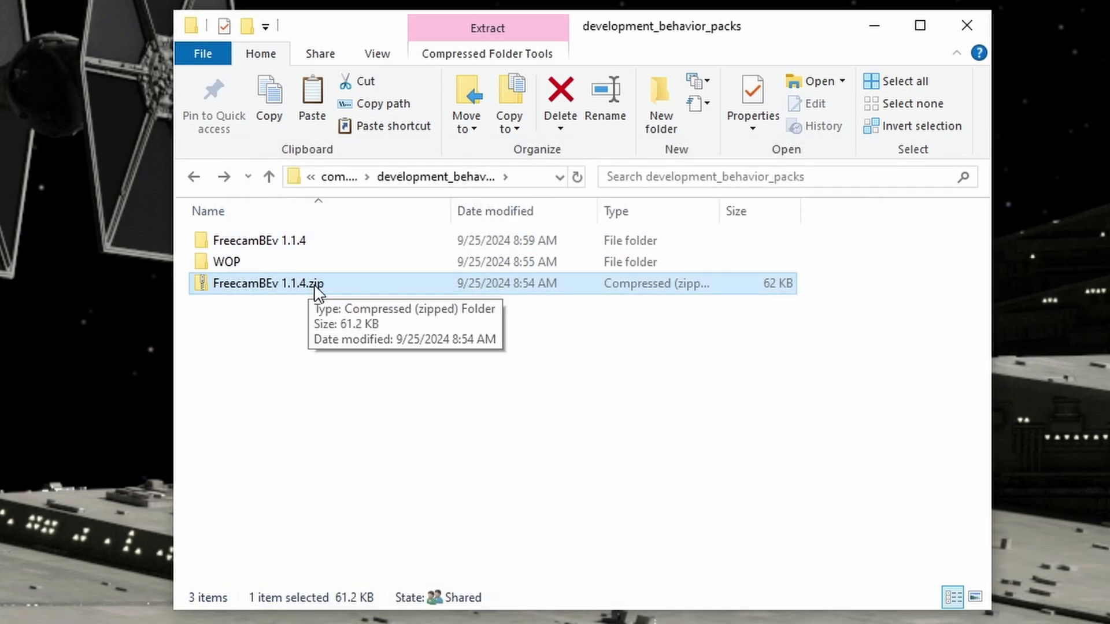
- Delete the leftover FreecamBEv 1.1.4.zip file
{"action": "left_click", "coordinate": [237, 288]}
{"action": "right_click", "coordinate": [241, 289]}
{"action": "left_click", "coordinate": [212, 340]}
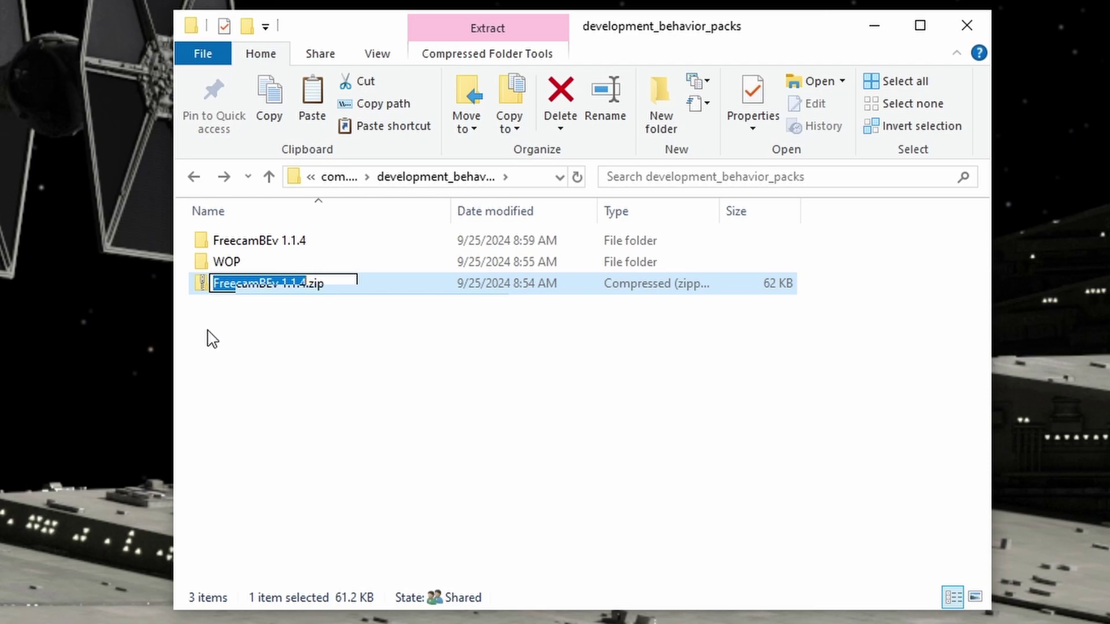
{"action": "key", "text": "Escape"}
{"action": "right_click", "coordinate": [240, 289]}
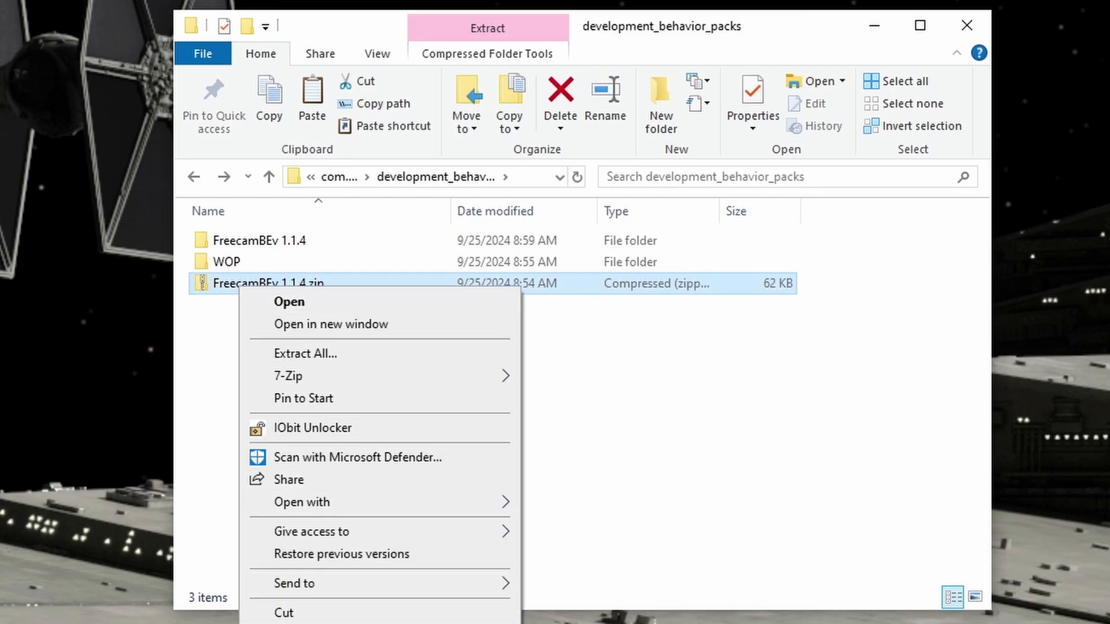
{"action": "key", "text": "Delete"}
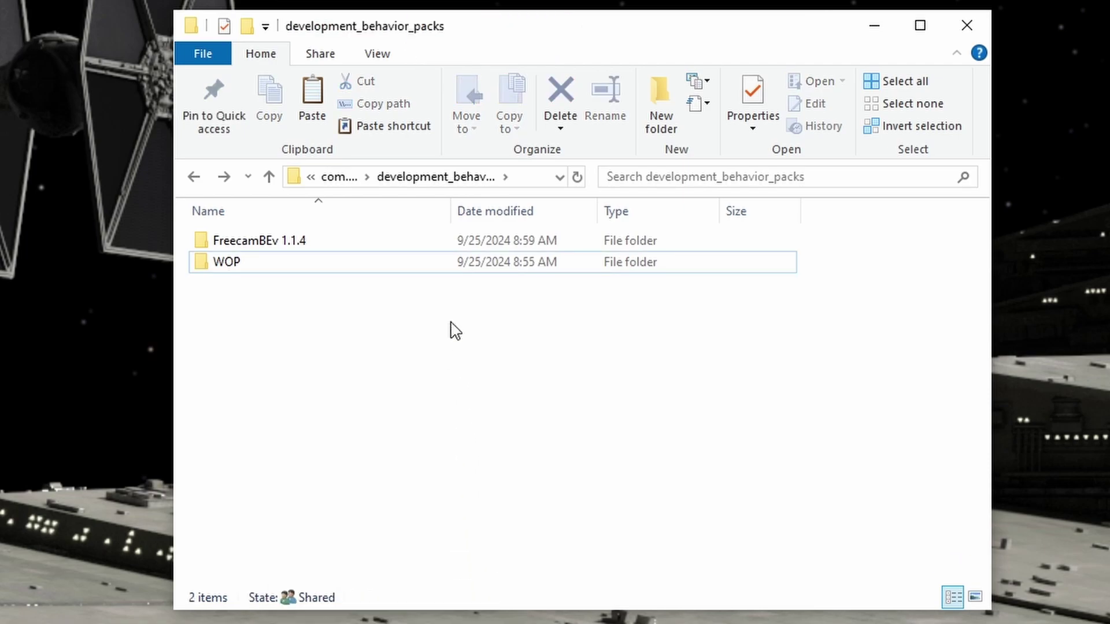
- Open the extracted FreecamBEv 1.1.4 folder, then the FreecamBEv 1.1.4 folder nested inside it
{"action": "double_click", "coordinate": [237, 245]}
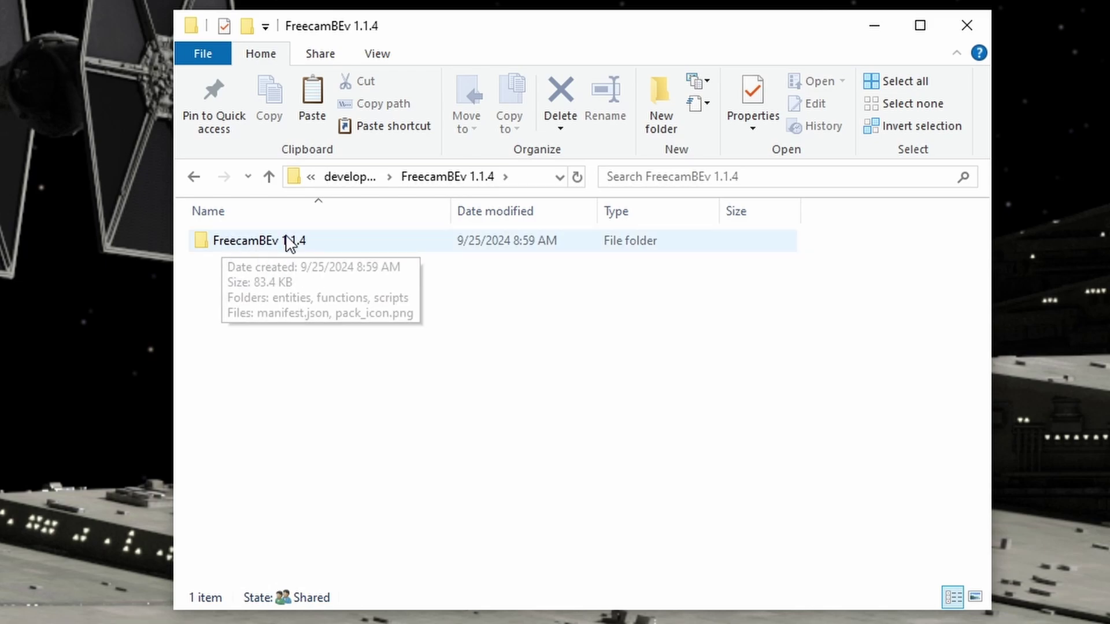
{"action": "double_click", "coordinate": [256, 243]}
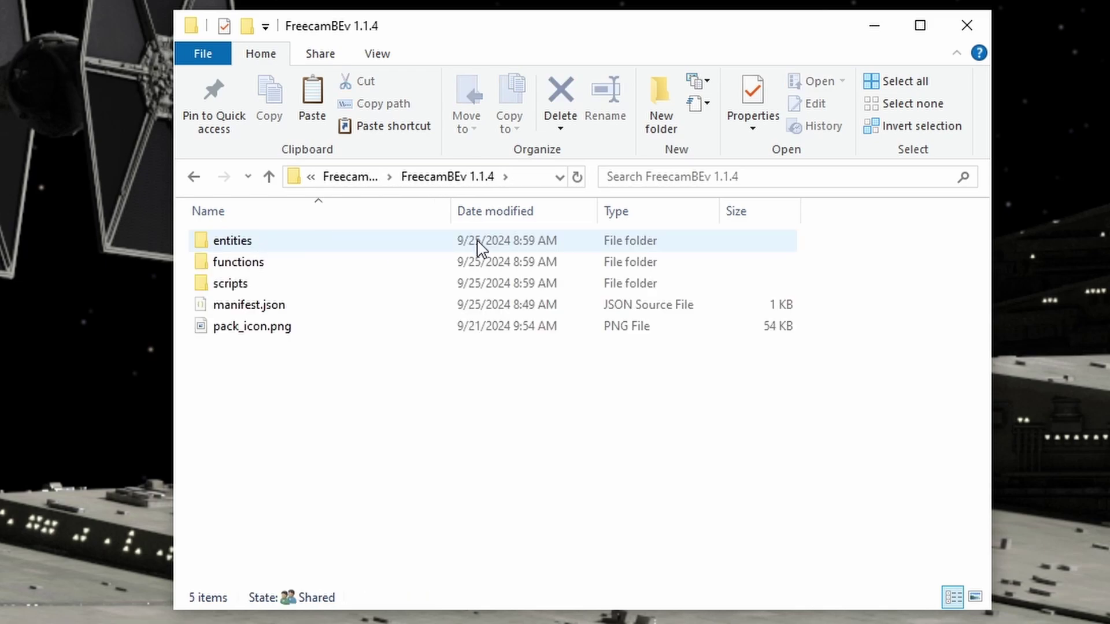
{"action": "double_click", "coordinate": [239, 306]}
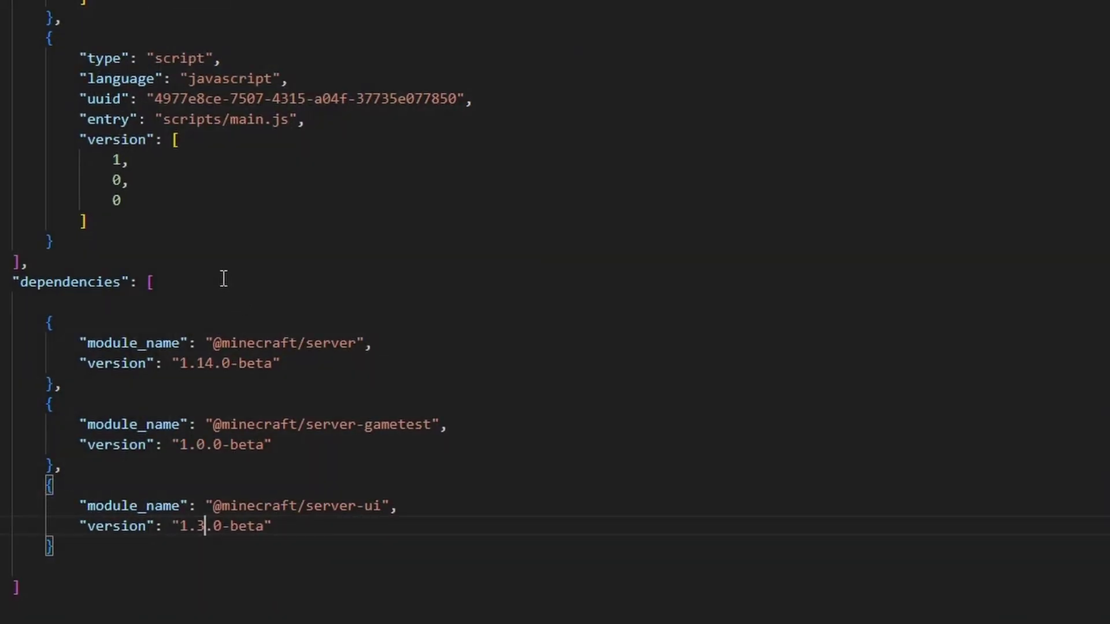
{"action": "scroll", "coordinate": [231, 295], "scroll_direction": "up", "scroll_amount": 10}
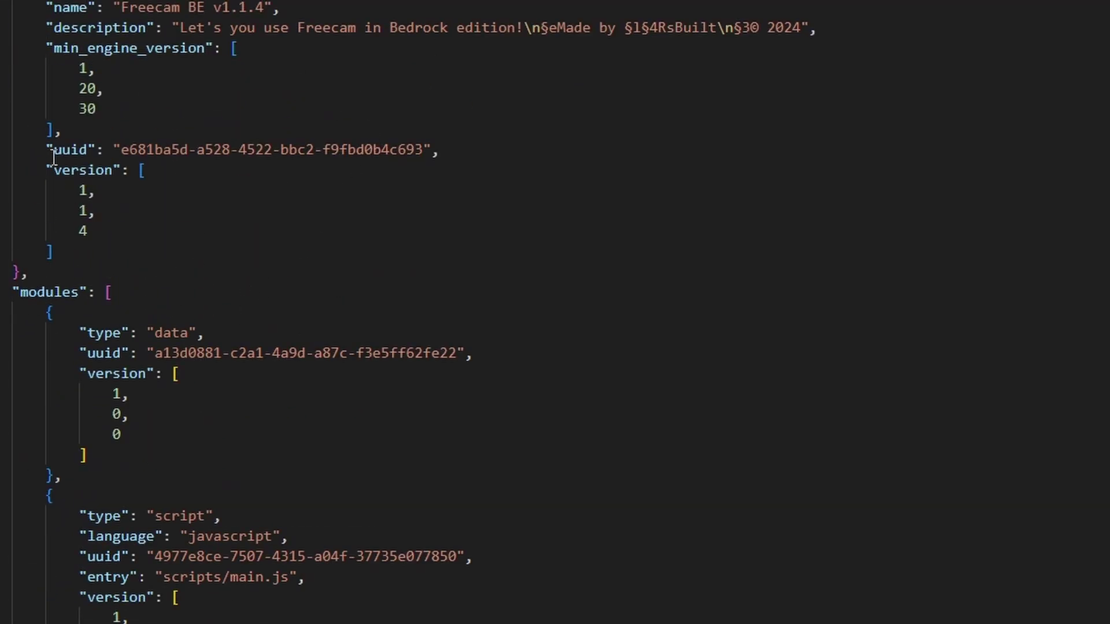
{"action": "scroll", "coordinate": [261, 216], "scroll_direction": "down", "scroll_amount": 5}
{"action": "scroll", "coordinate": [247, 451], "scroll_direction": "up", "scroll_amount": 5}
{"action": "scroll", "coordinate": [174, 459], "scroll_direction": "down", "scroll_amount": 6}
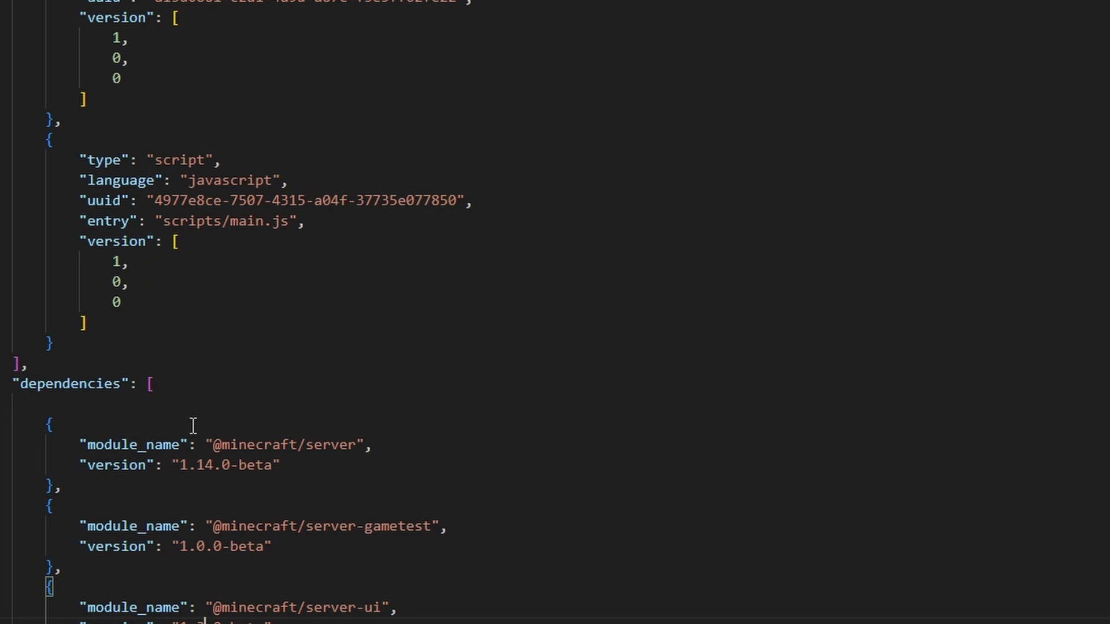
{"action": "scroll", "coordinate": [200, 459], "scroll_direction": "up", "scroll_amount": 6}
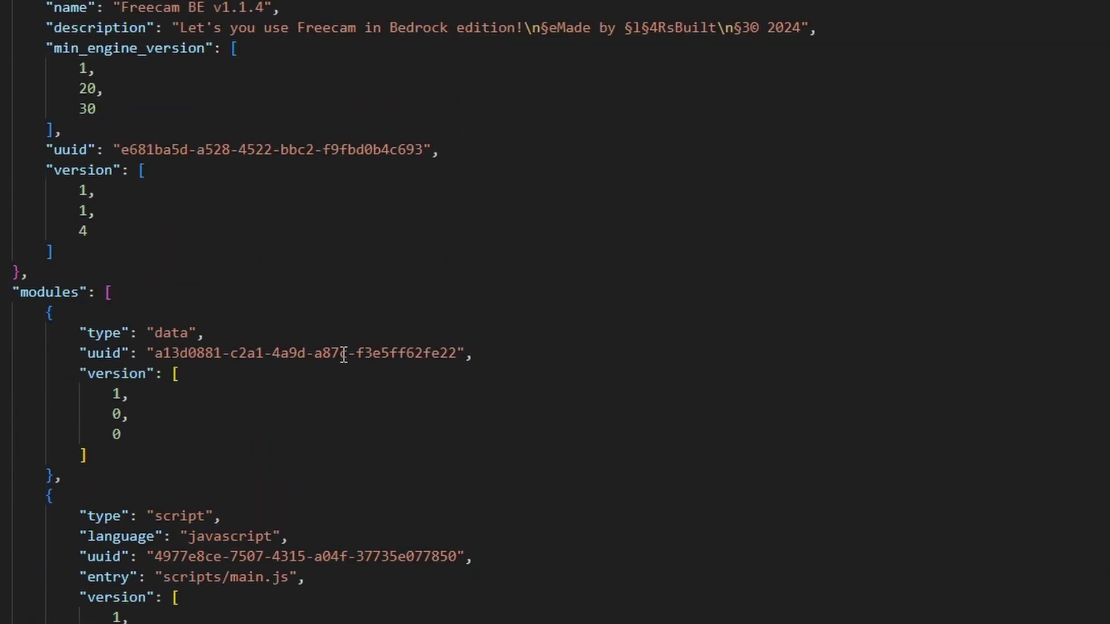
{"action": "scroll", "coordinate": [211, 347], "scroll_direction": "down", "scroll_amount": 6}
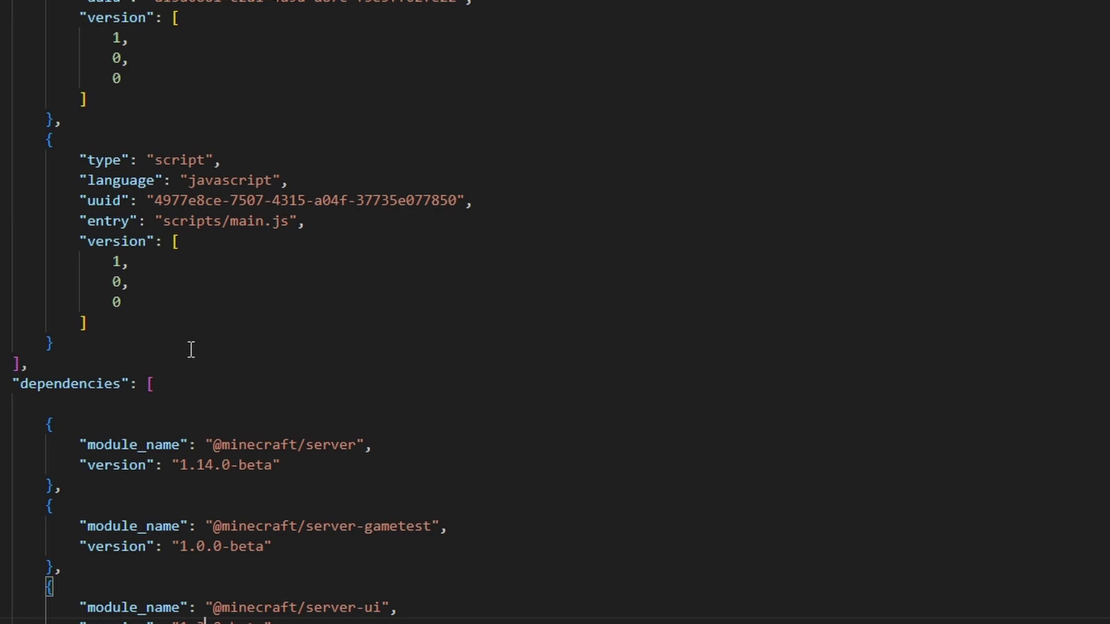
{"action": "scroll", "coordinate": [191, 350], "scroll_direction": "up", "scroll_amount": 6}
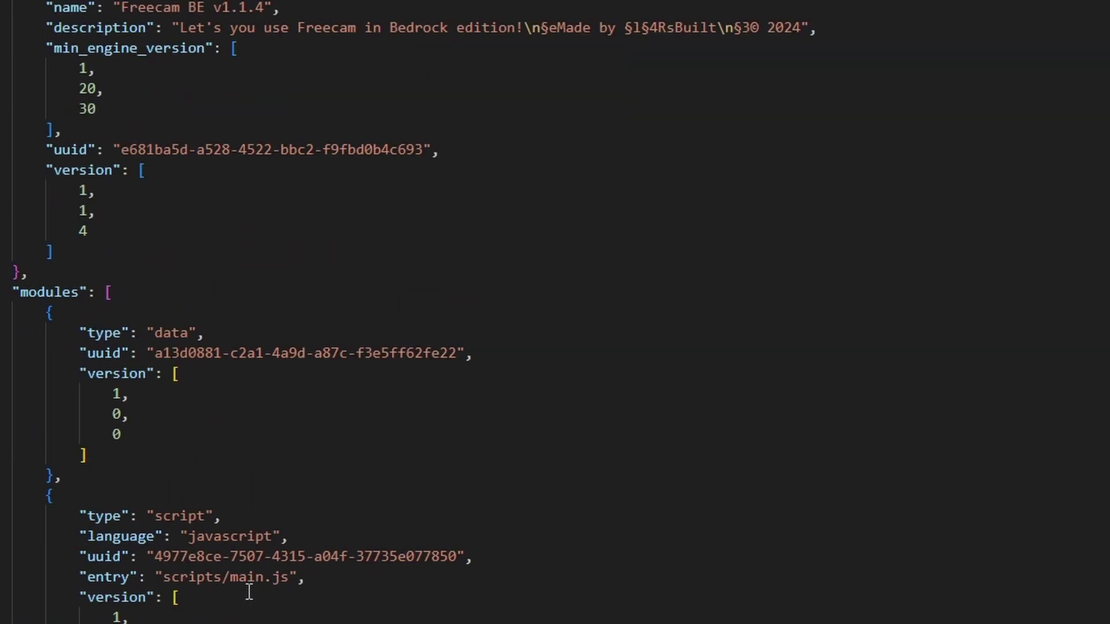
{"action": "scroll", "coordinate": [231, 601], "scroll_direction": "down", "scroll_amount": 4}
{"action": "scroll", "coordinate": [295, 509], "scroll_direction": "up", "scroll_amount": 3}
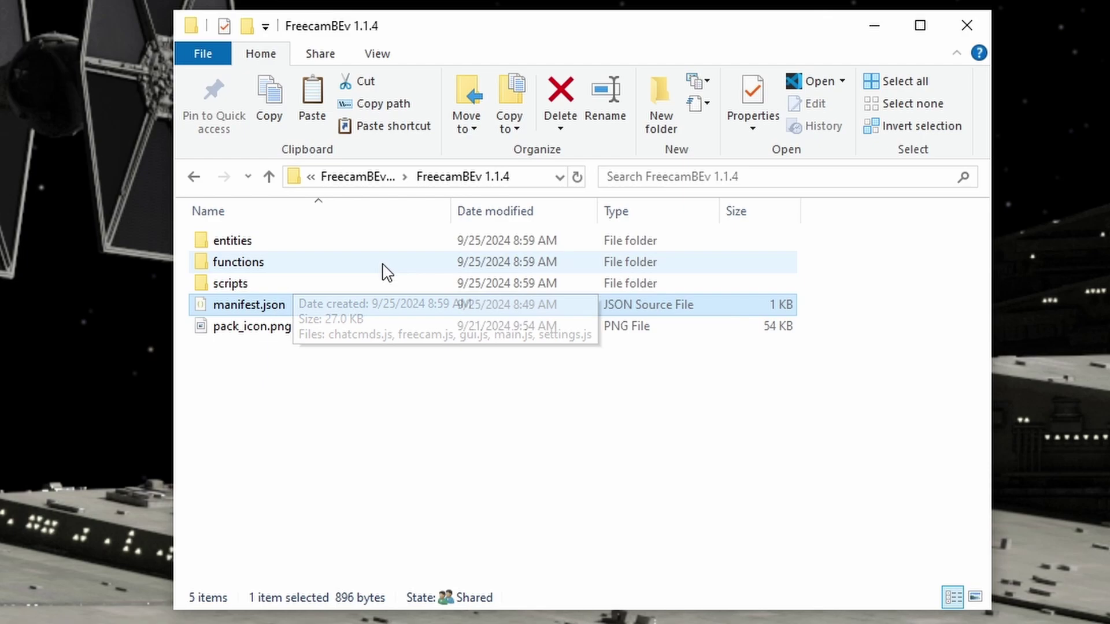
{"action": "left_click", "coordinate": [964, 23]}
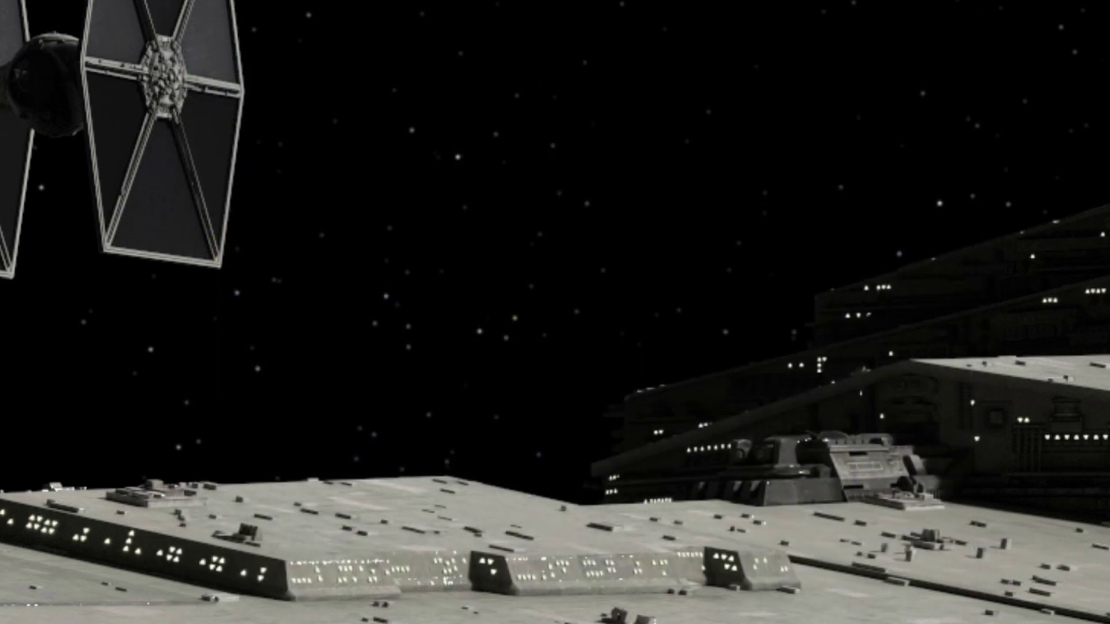
{"action": "left_click_drag", "start_coordinate": [560, 131], "coordinate": [523, 155]}
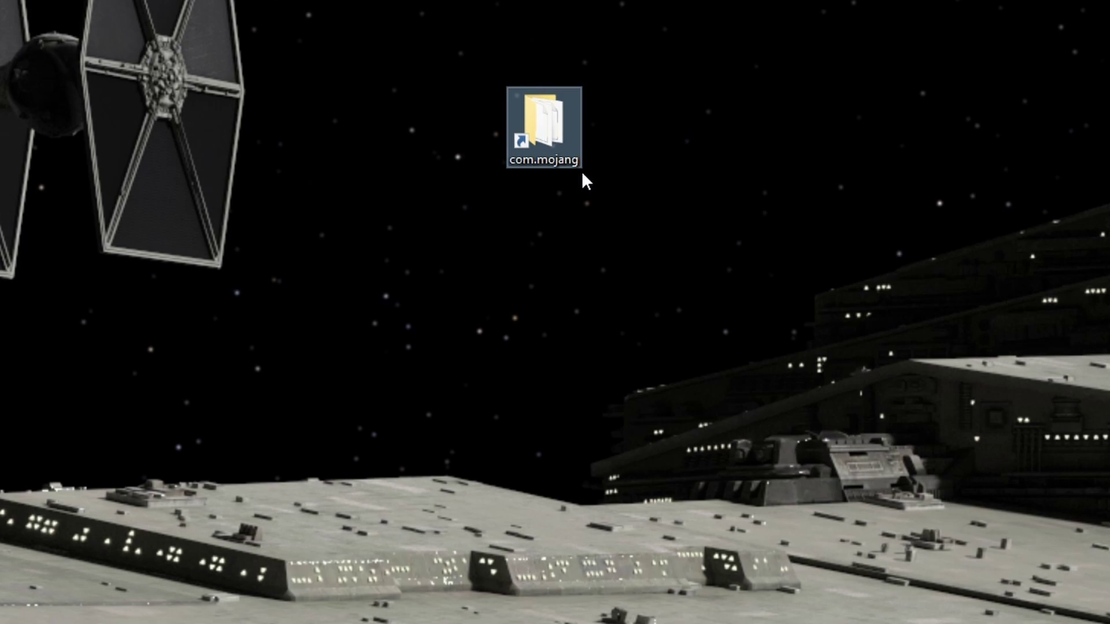
{"action": "double_click", "coordinate": [546, 130]}
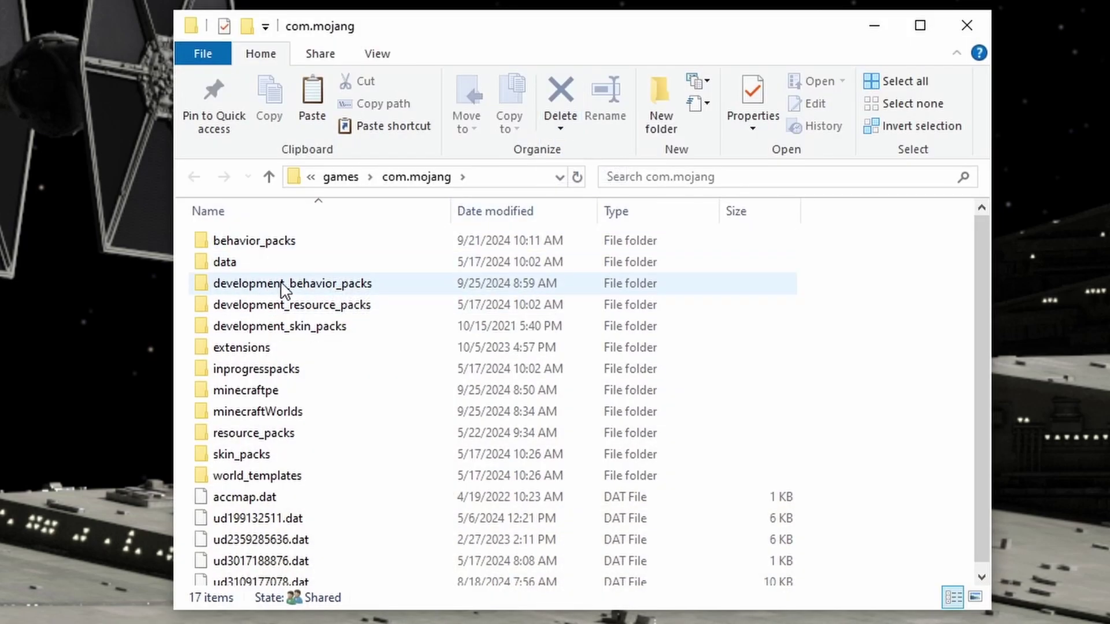
{"action": "double_click", "coordinate": [284, 285]}
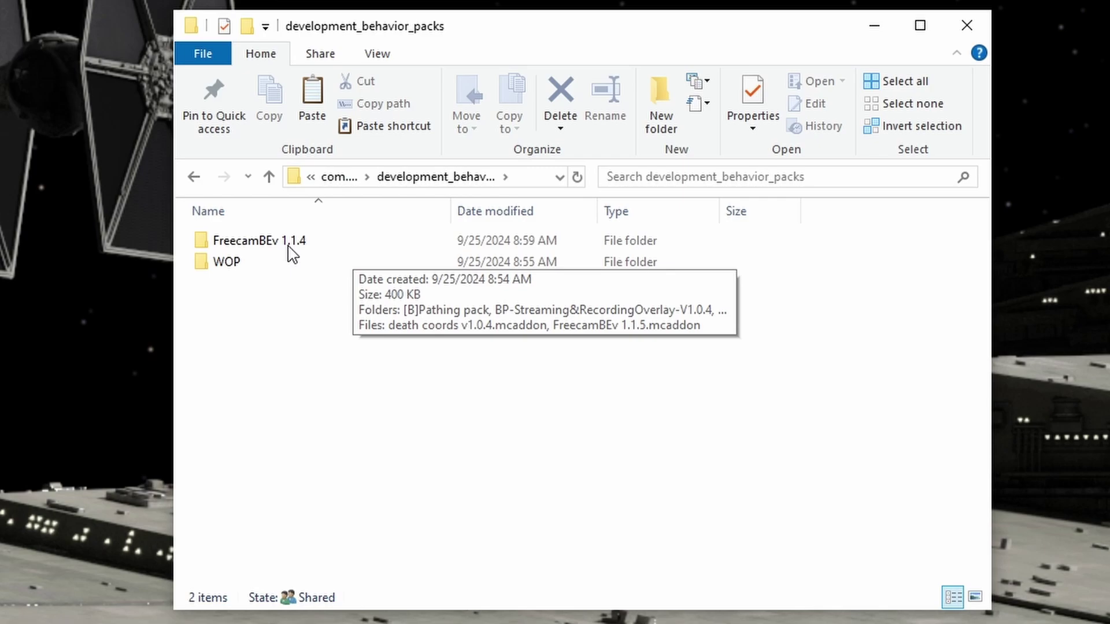
{"action": "left_click", "coordinate": [196, 181]}
{"action": "double_click", "coordinate": [300, 307]}
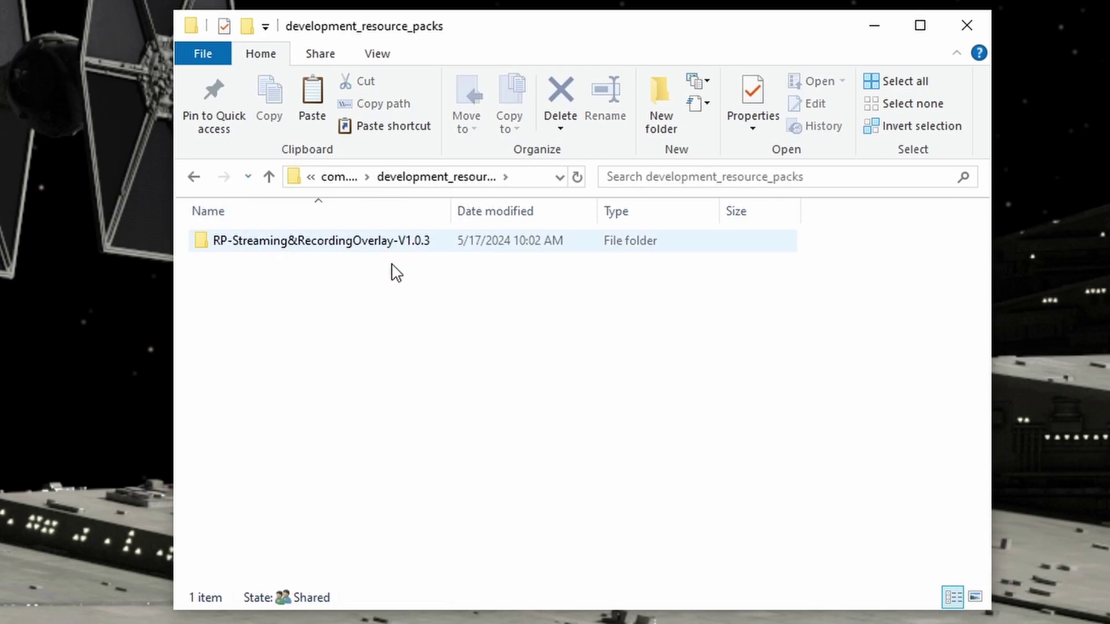
{"action": "left_click", "coordinate": [193, 177]}
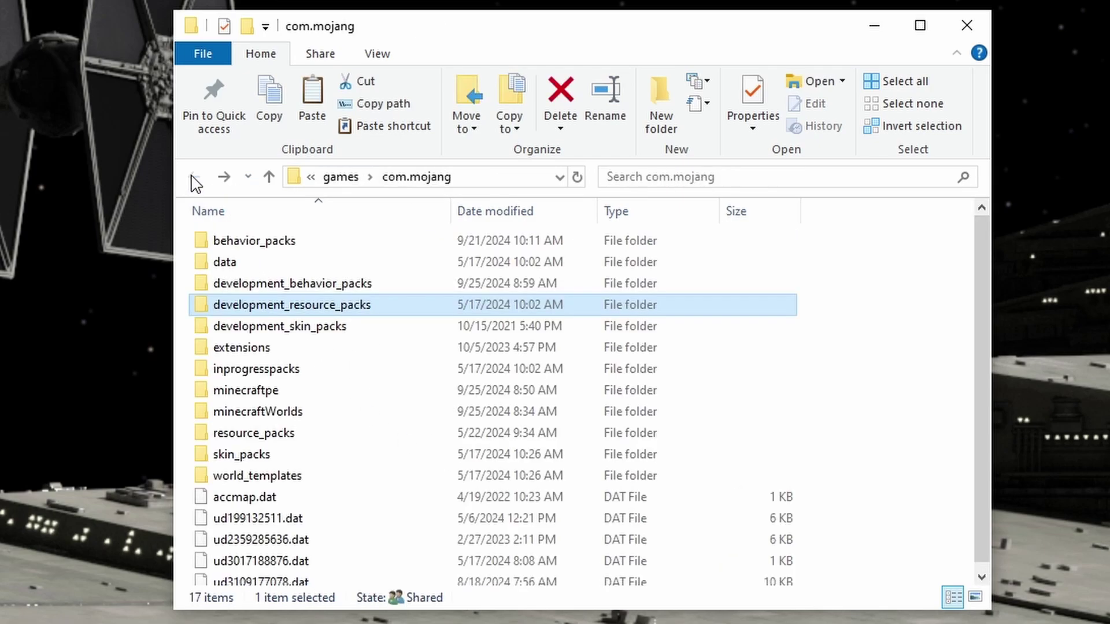
{"action": "double_click", "coordinate": [256, 284]}
{"action": "double_click", "coordinate": [265, 248]}
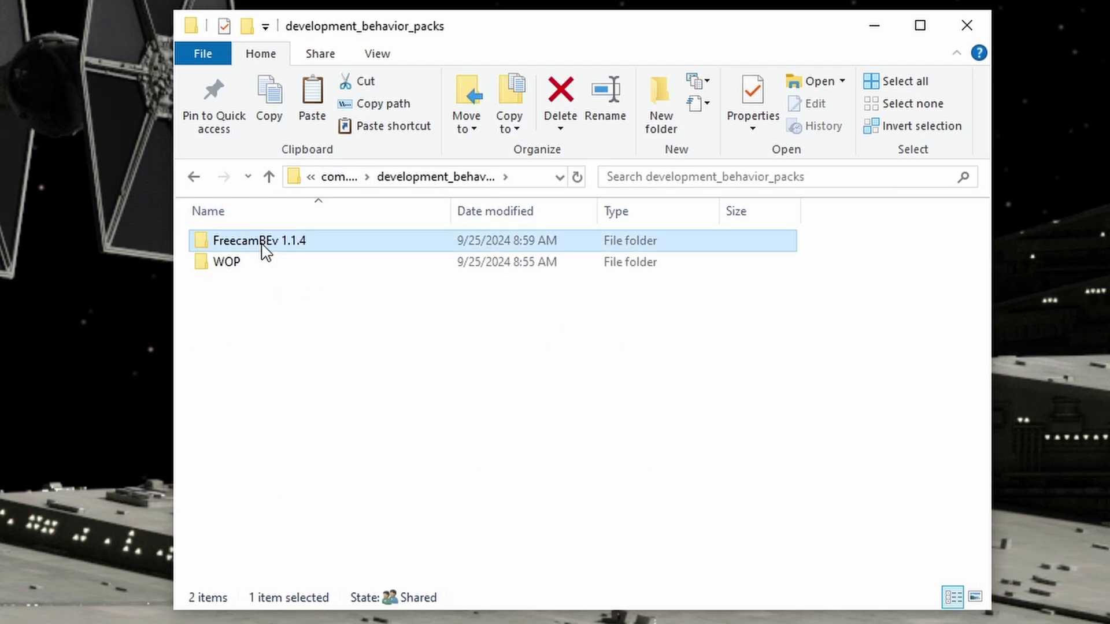
{"action": "double_click", "coordinate": [268, 244]}
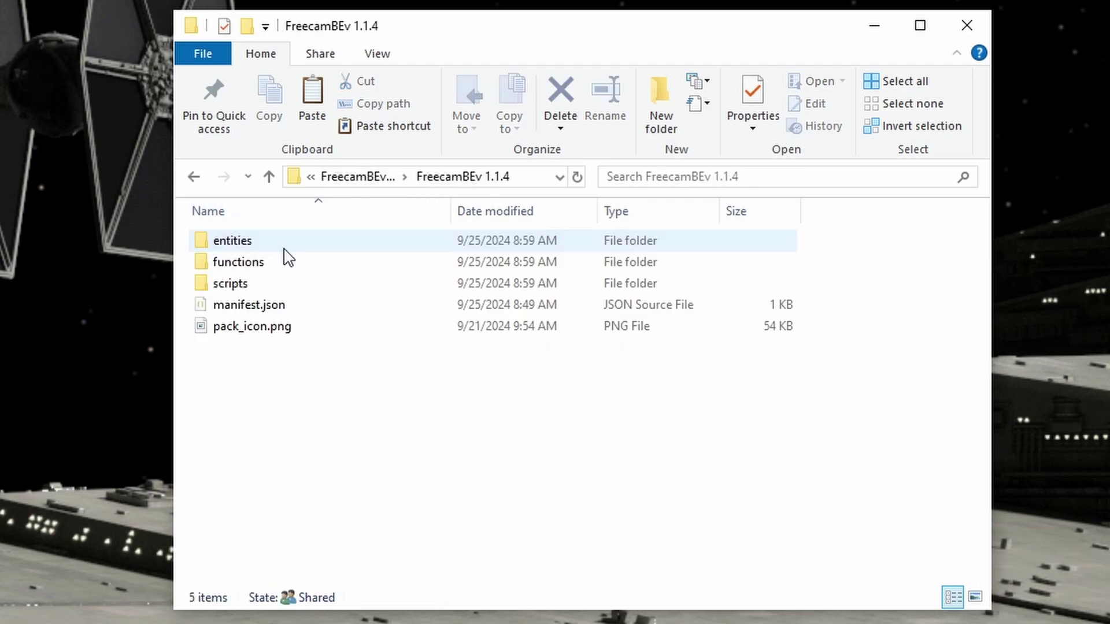
{"action": "double_click", "coordinate": [230, 246]}
{"action": "left_click", "coordinate": [193, 177]}
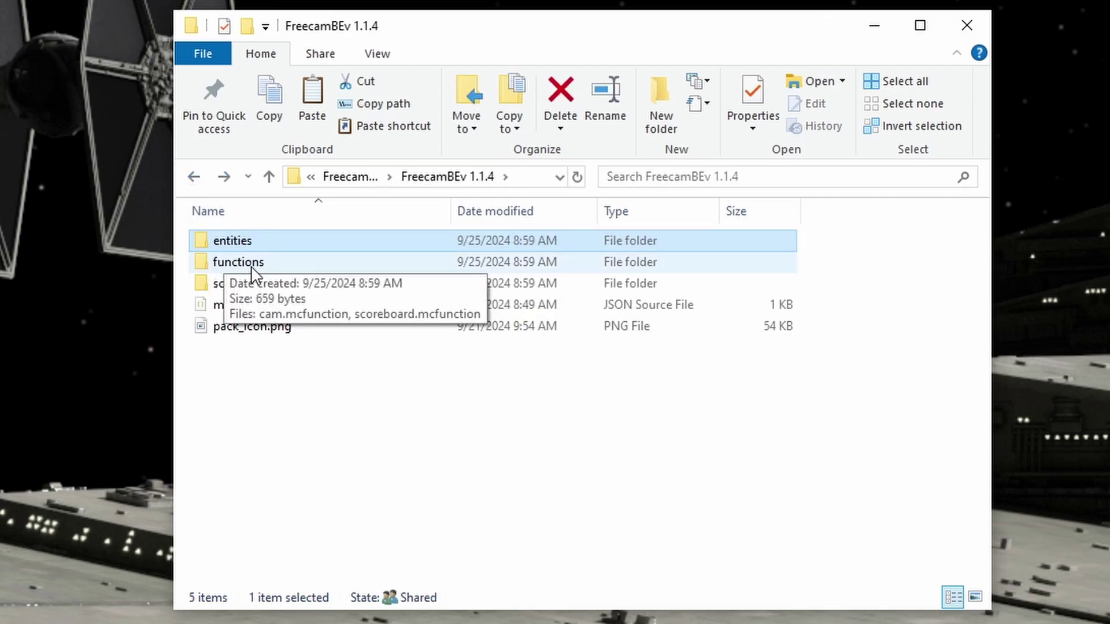
{"action": "mouse_move", "coordinate": [239, 290]}
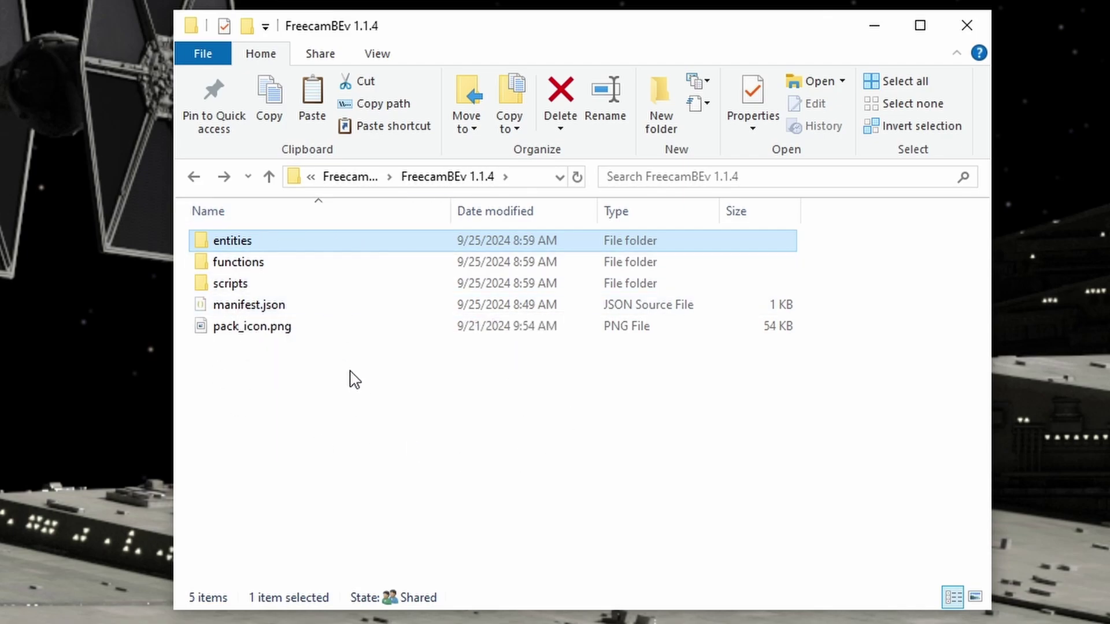
{"action": "left_click", "coordinate": [194, 177]}
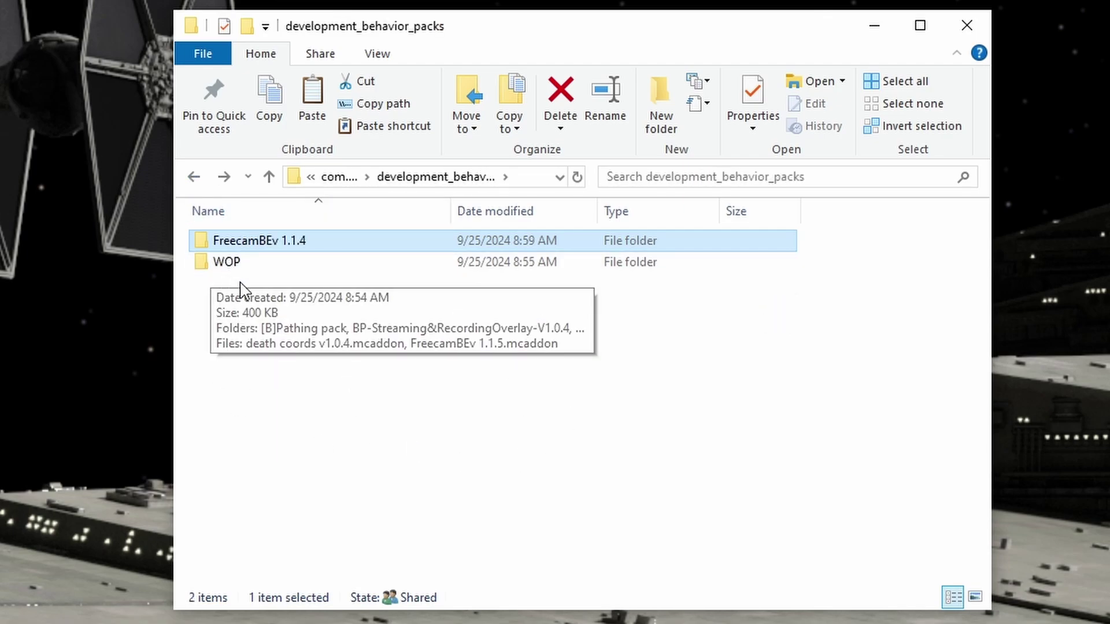
{"action": "double_click", "coordinate": [250, 248]}
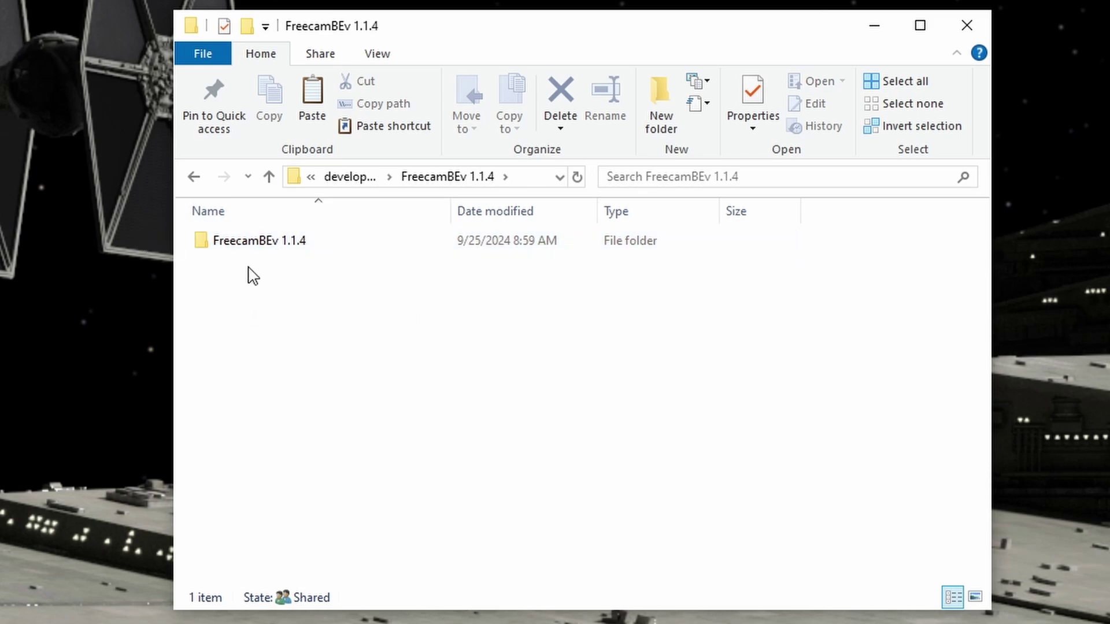
{"action": "double_click", "coordinate": [230, 246]}
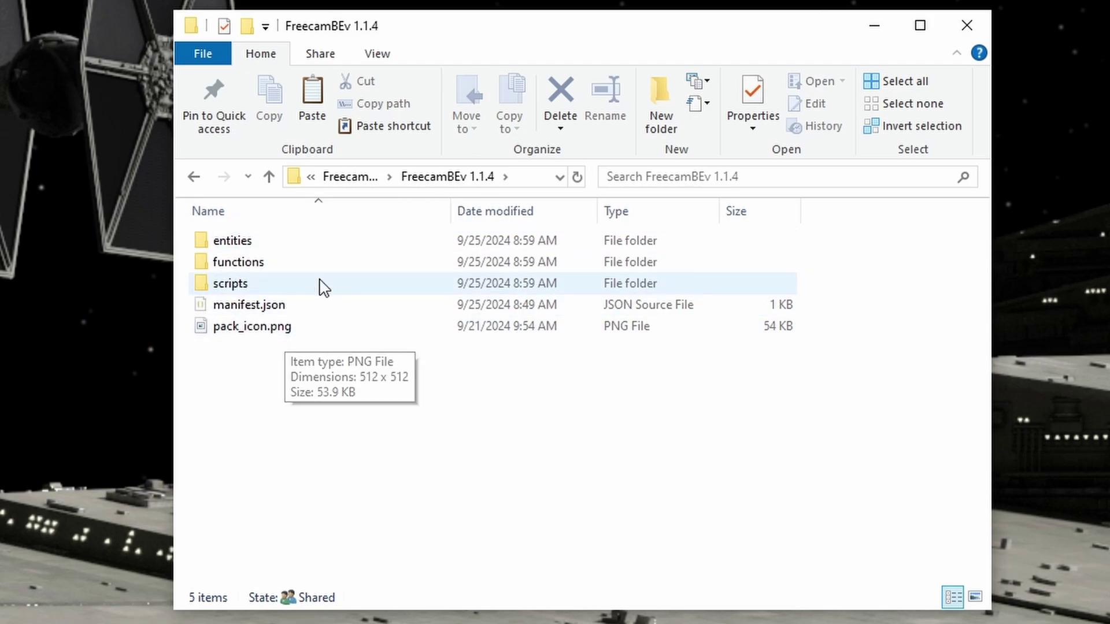
- Cut the nested FreecamBEv 1.1.4 folder and paste it into development_behavior_packs
{"action": "left_click", "coordinate": [193, 177]}
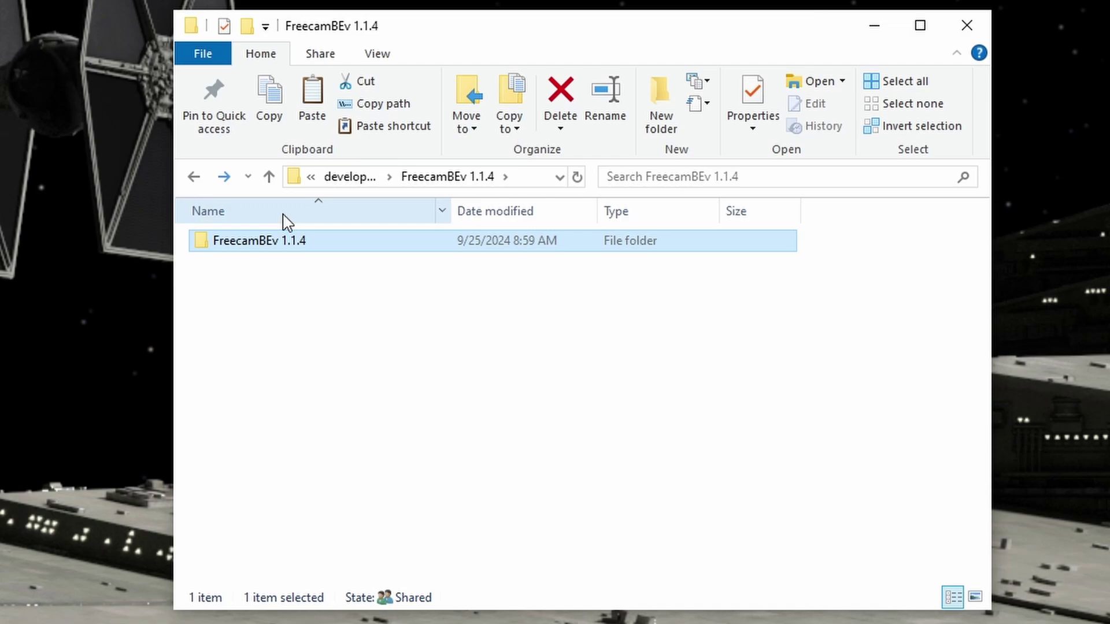
{"action": "right_click", "coordinate": [258, 248]}
{"action": "left_click", "coordinate": [306, 584]}
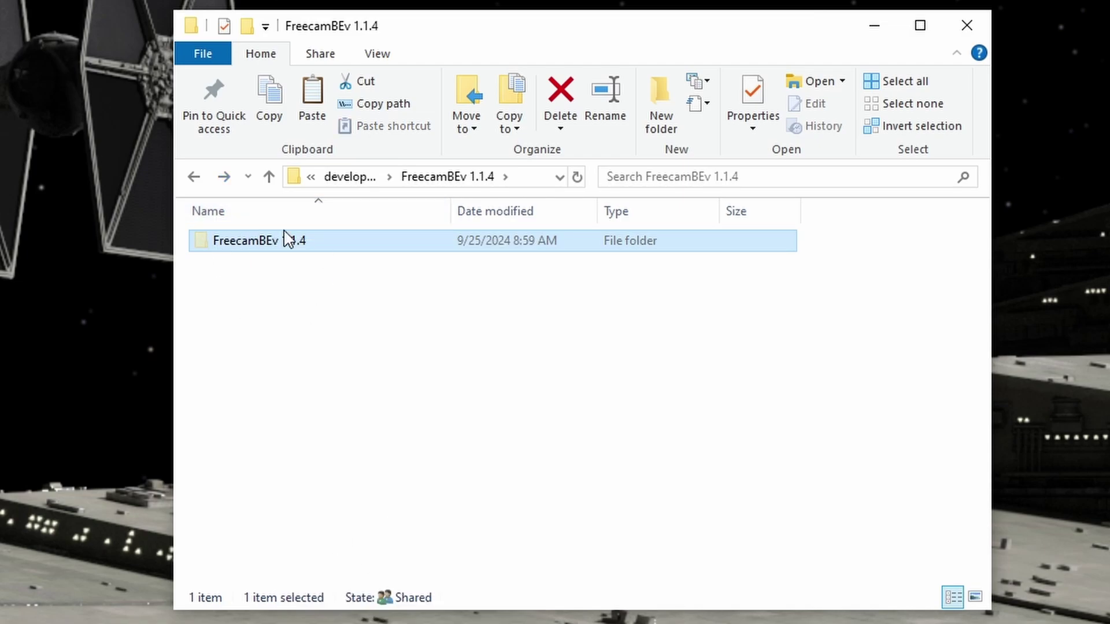
{"action": "left_click", "coordinate": [191, 178]}
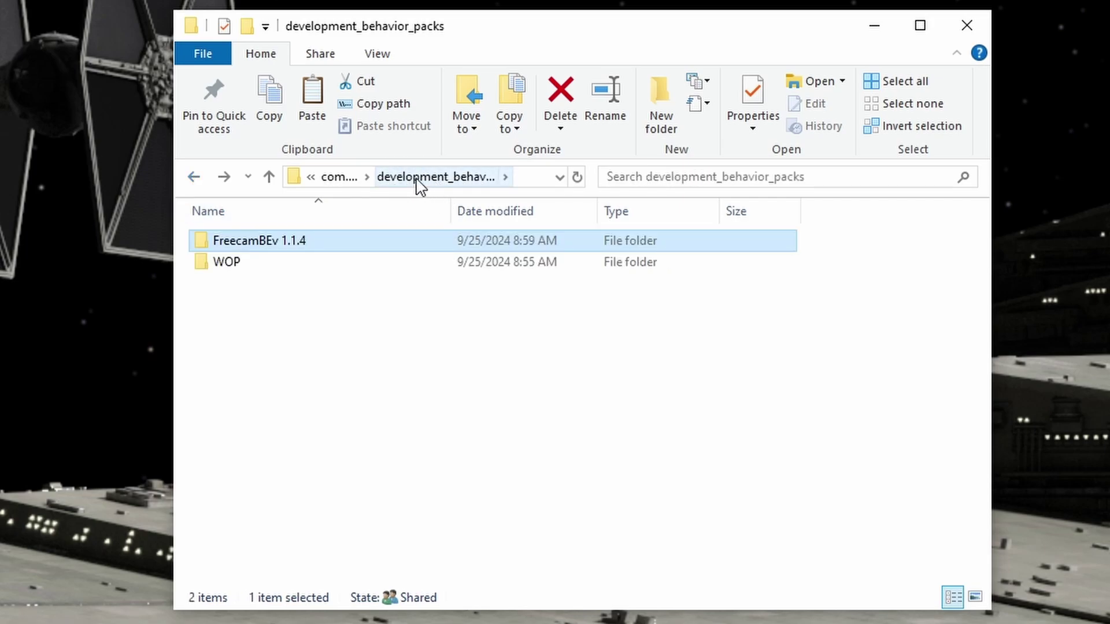
{"action": "right_click", "coordinate": [249, 318]}
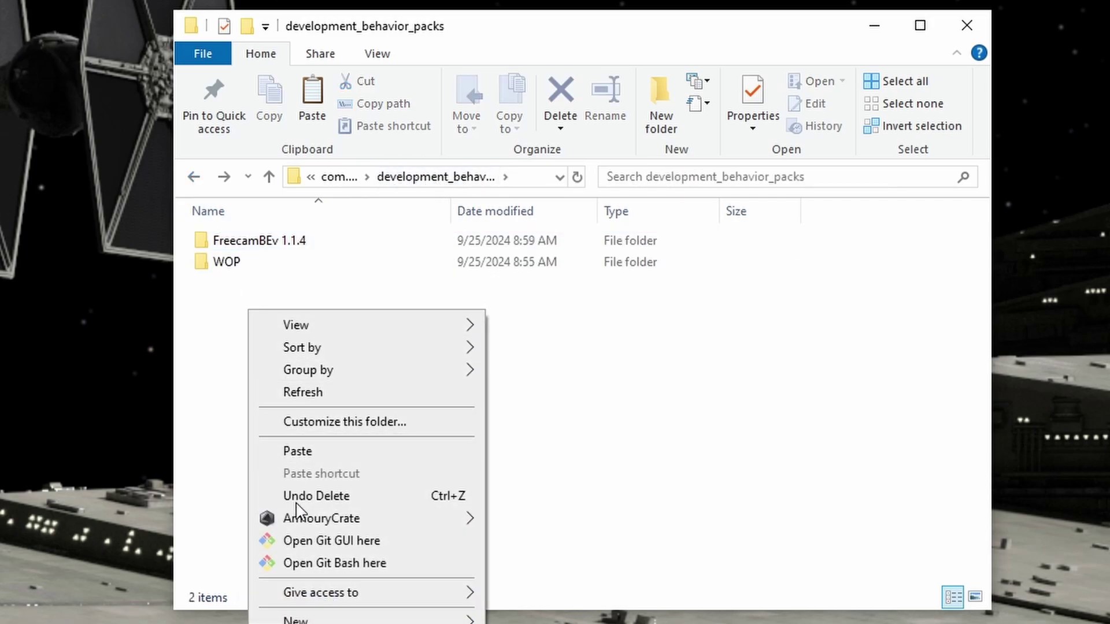
{"action": "left_click", "coordinate": [303, 453]}
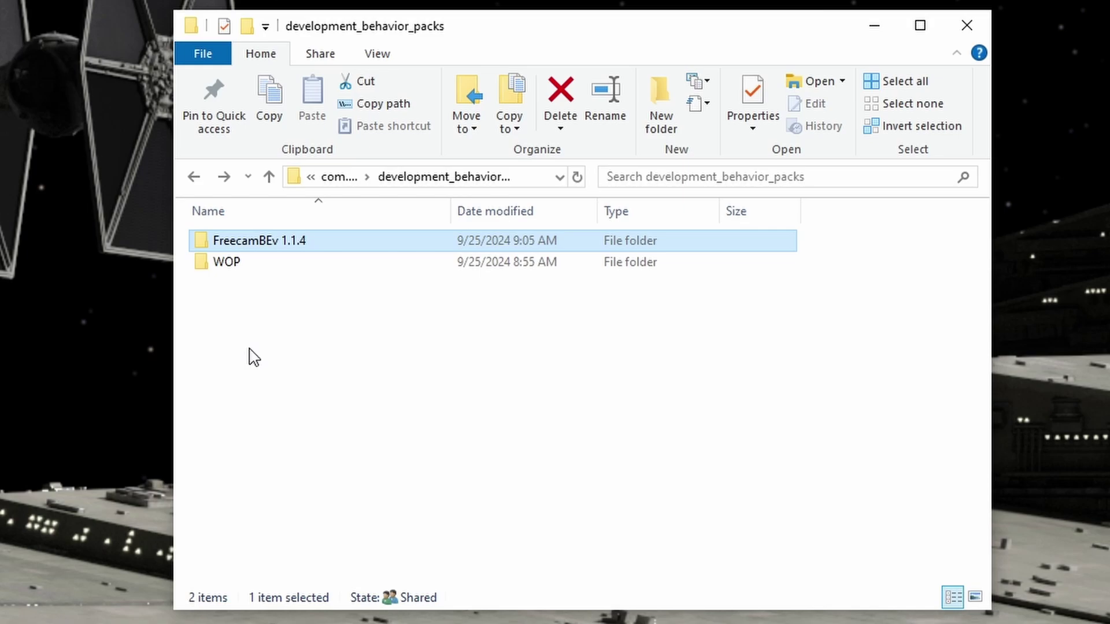
- Open the moved FreecamBEv 1.1.4 folder to check its pack contents
{"action": "double_click", "coordinate": [233, 242]}
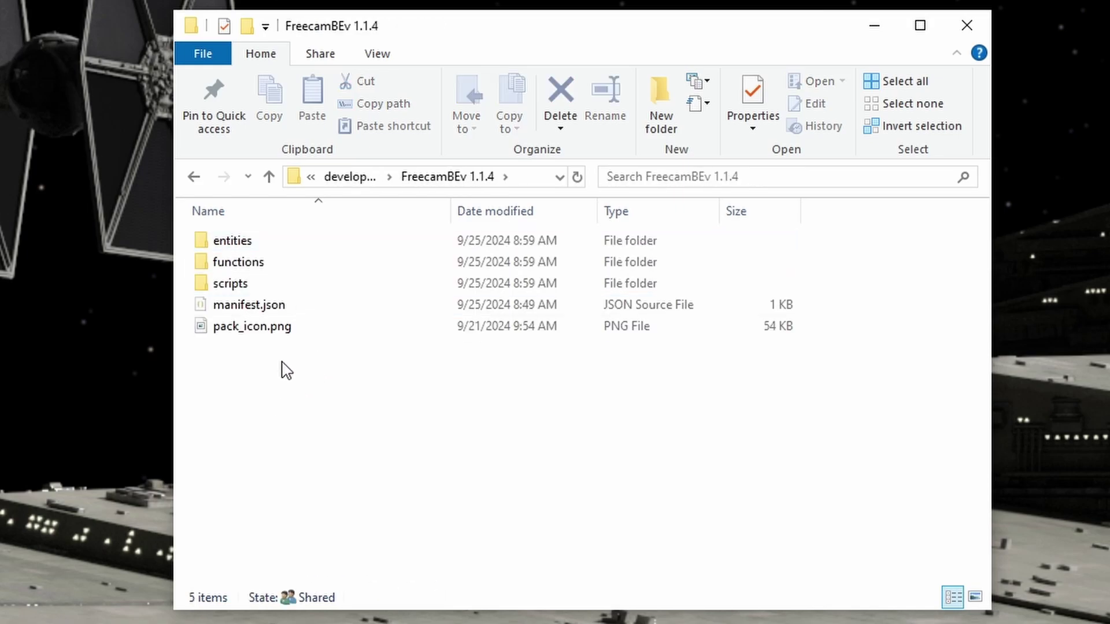
{"action": "left_click", "coordinate": [193, 177]}
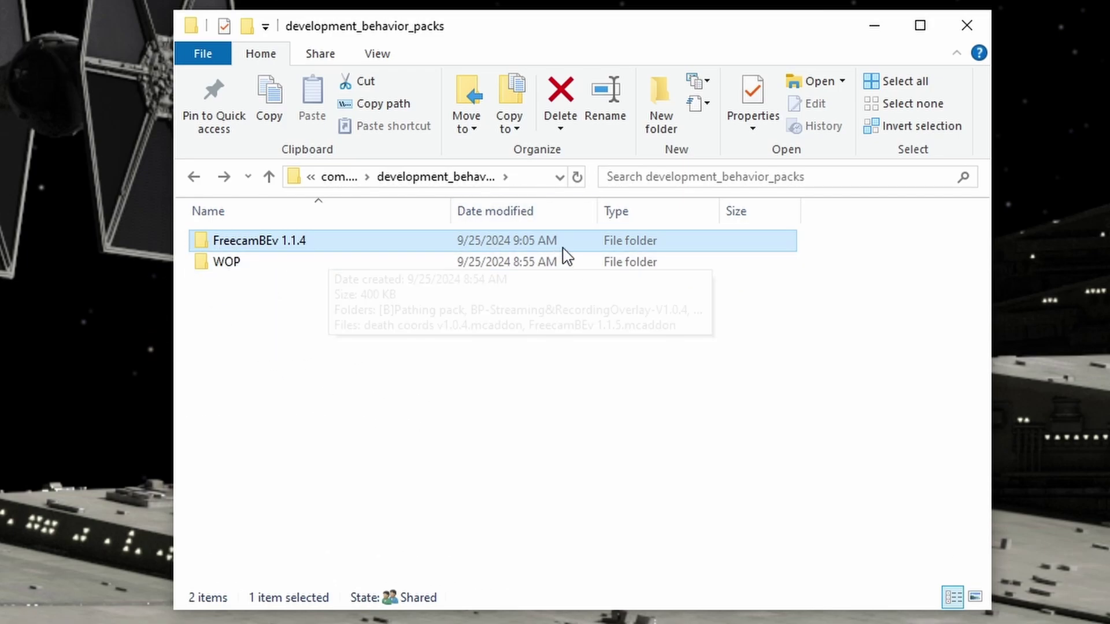
{"action": "double_click", "coordinate": [281, 243]}
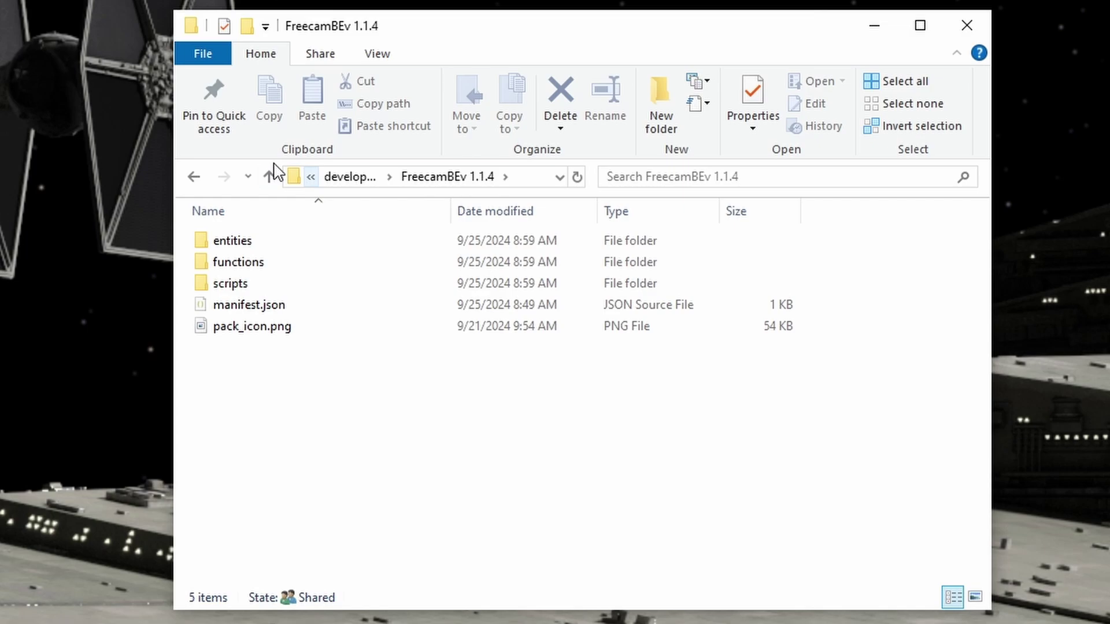
- Browse from com.mojang into minecraftWorlds' first world folder, then reopen development_behavior_packs
{"action": "left_click", "coordinate": [191, 178]}
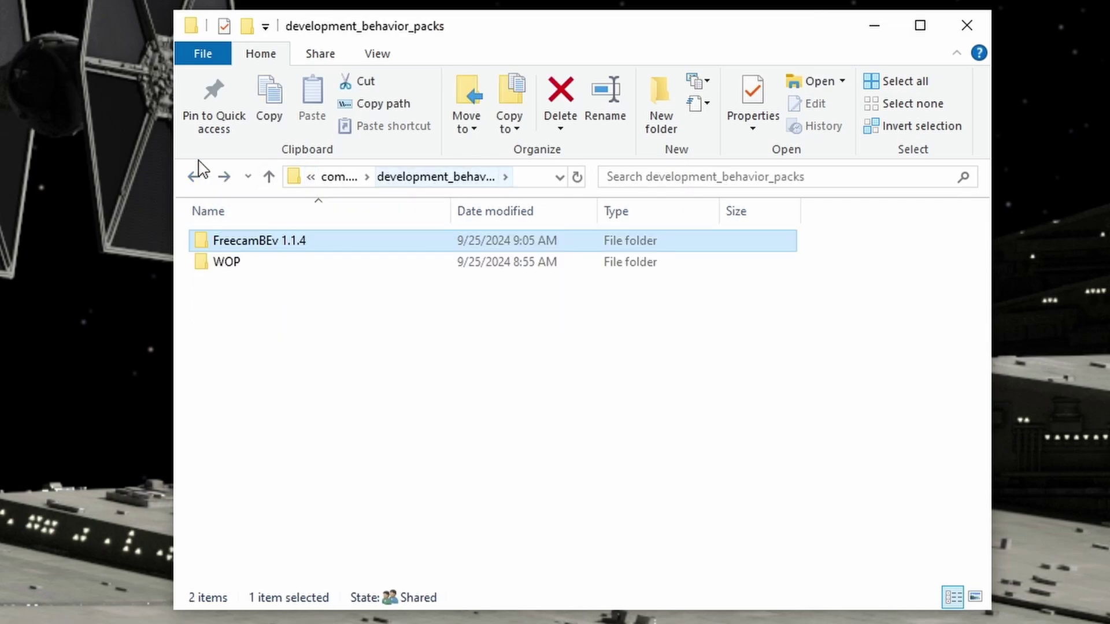
{"action": "left_click", "coordinate": [195, 177]}
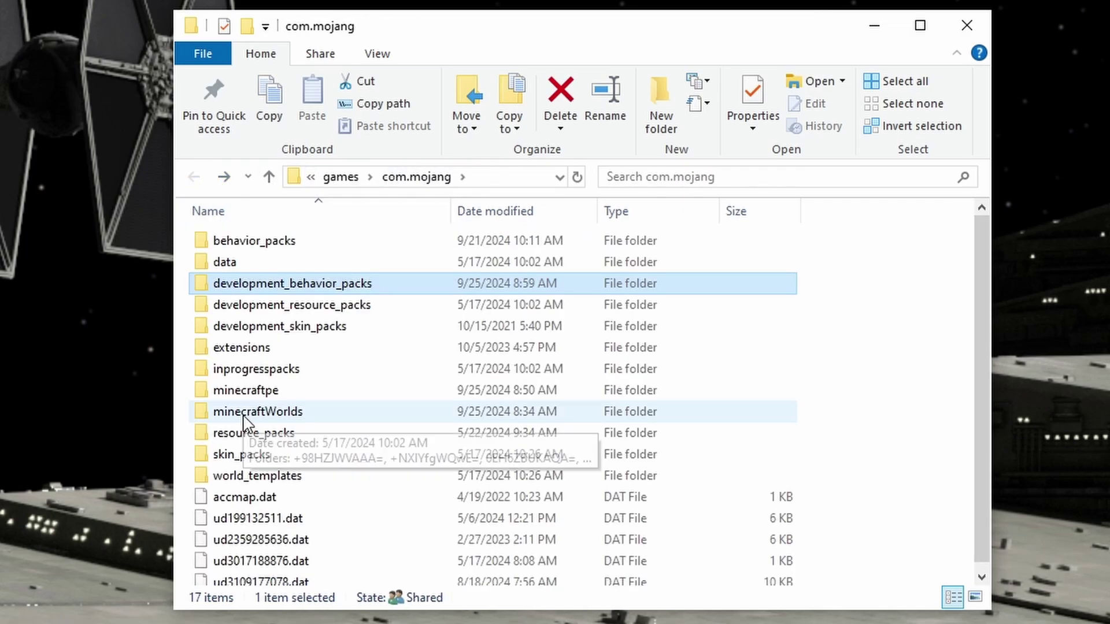
{"action": "double_click", "coordinate": [270, 411]}
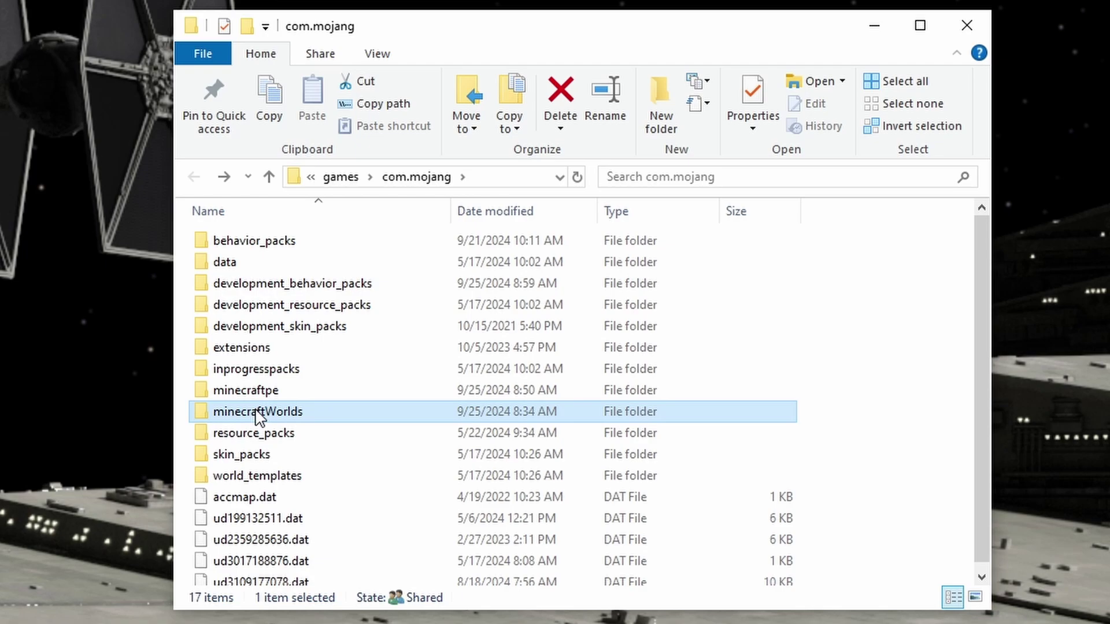
{"action": "double_click", "coordinate": [254, 242]}
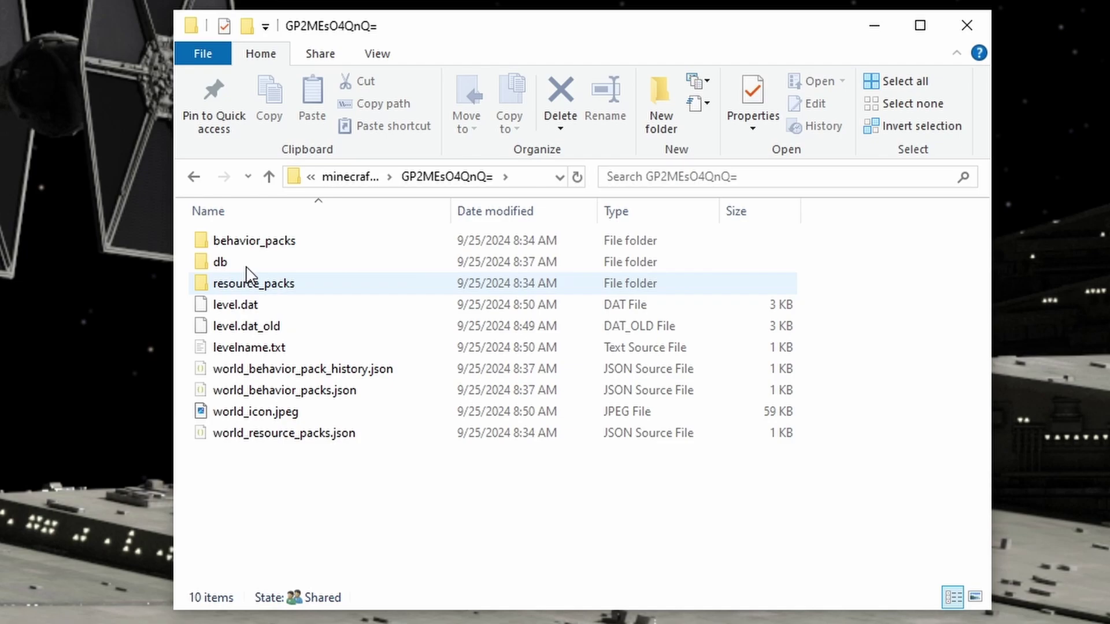
{"action": "left_click", "coordinate": [195, 177]}
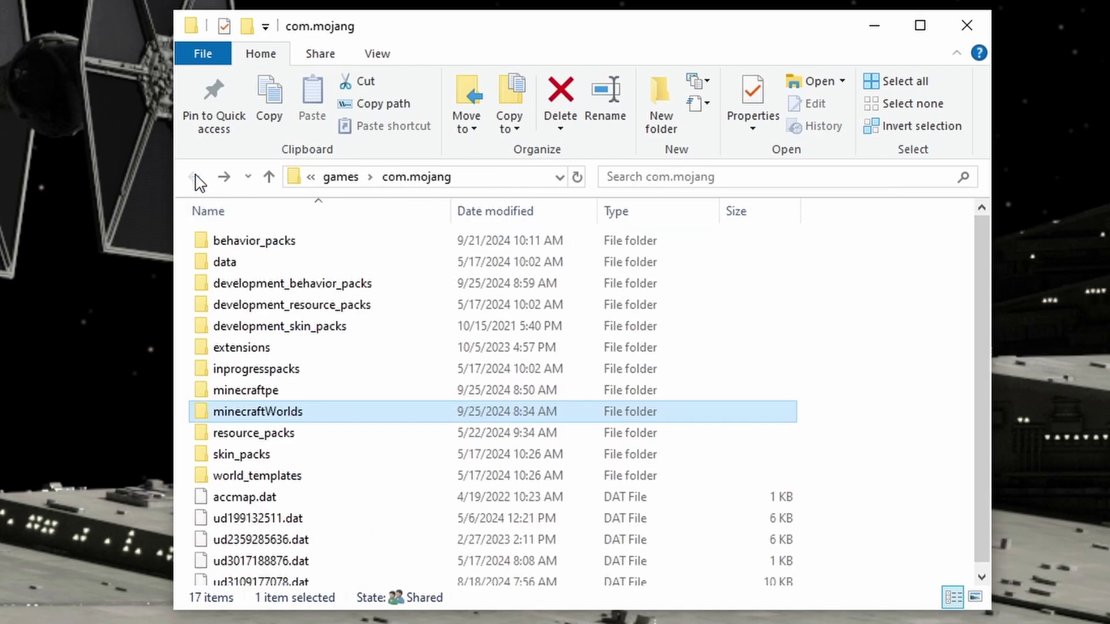
{"action": "double_click", "coordinate": [286, 284]}
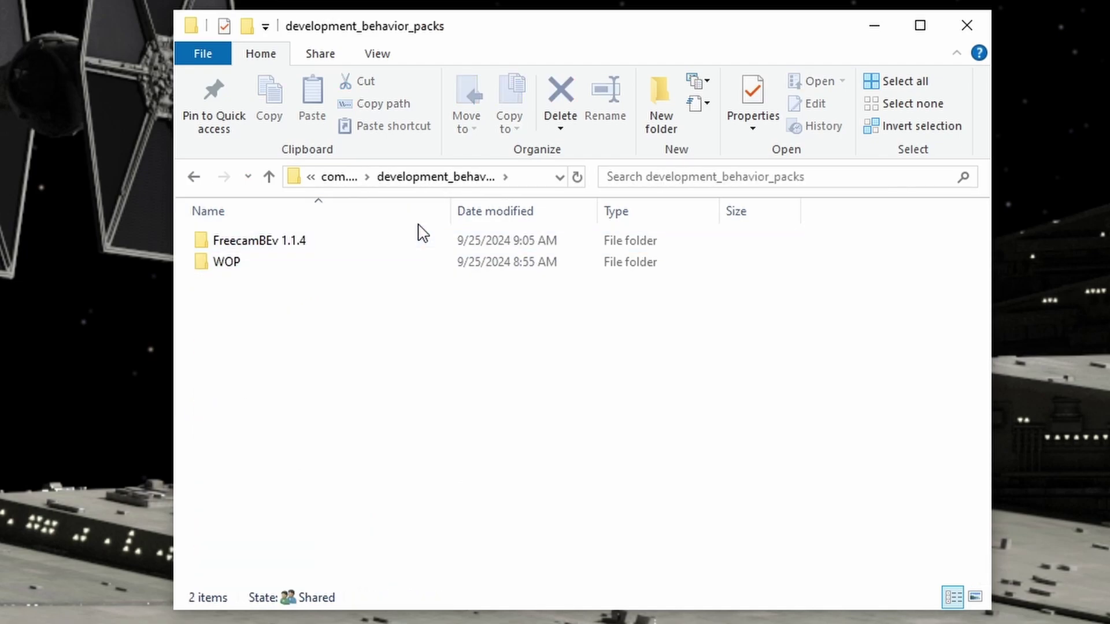
- Review the FreecamBEv 1.1.4 pack folder, then return to development_behavior_packs and right-click it
{"action": "double_click", "coordinate": [243, 242]}
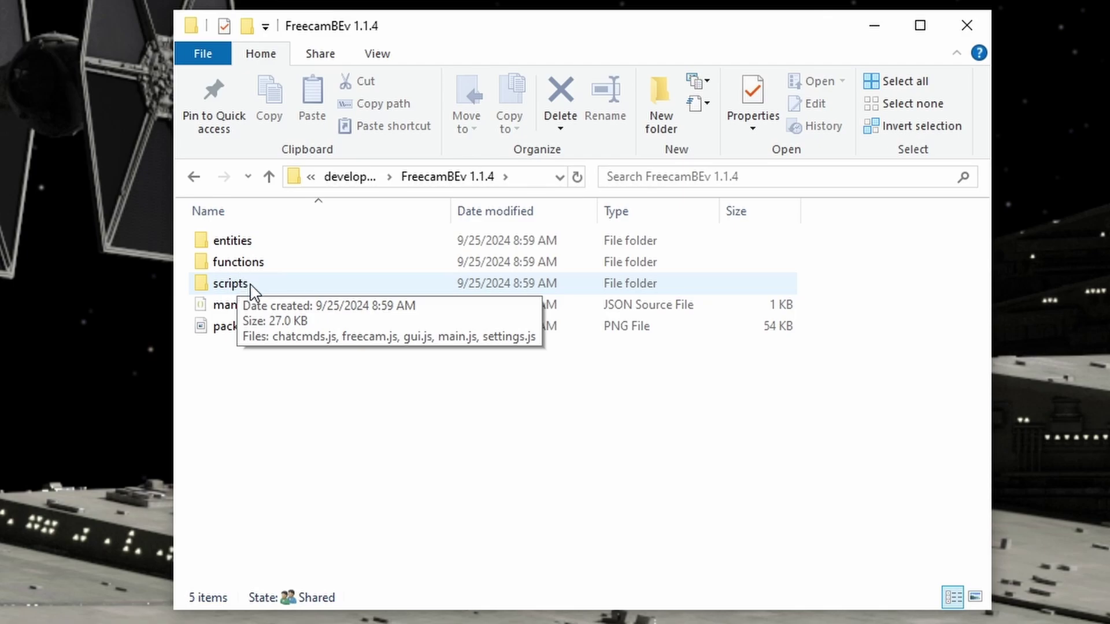
{"action": "key", "text": "alt+Left"}
{"action": "right_click", "coordinate": [230, 264]}
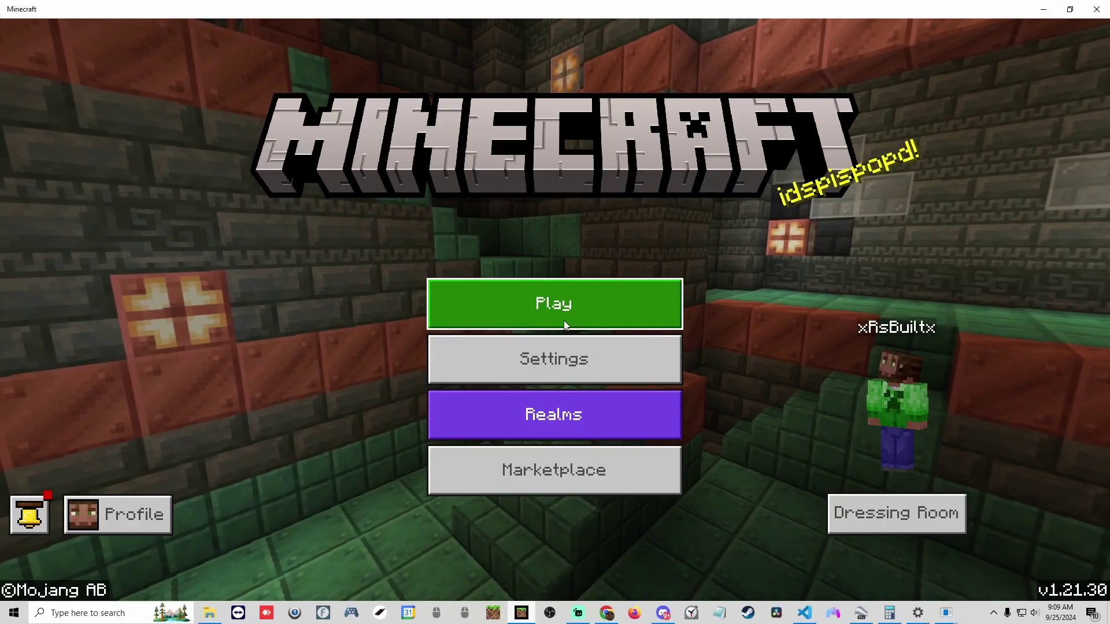
- Open My World's Behavior Packs settings from the Worlds list
{"action": "left_click", "coordinate": [564, 319]}
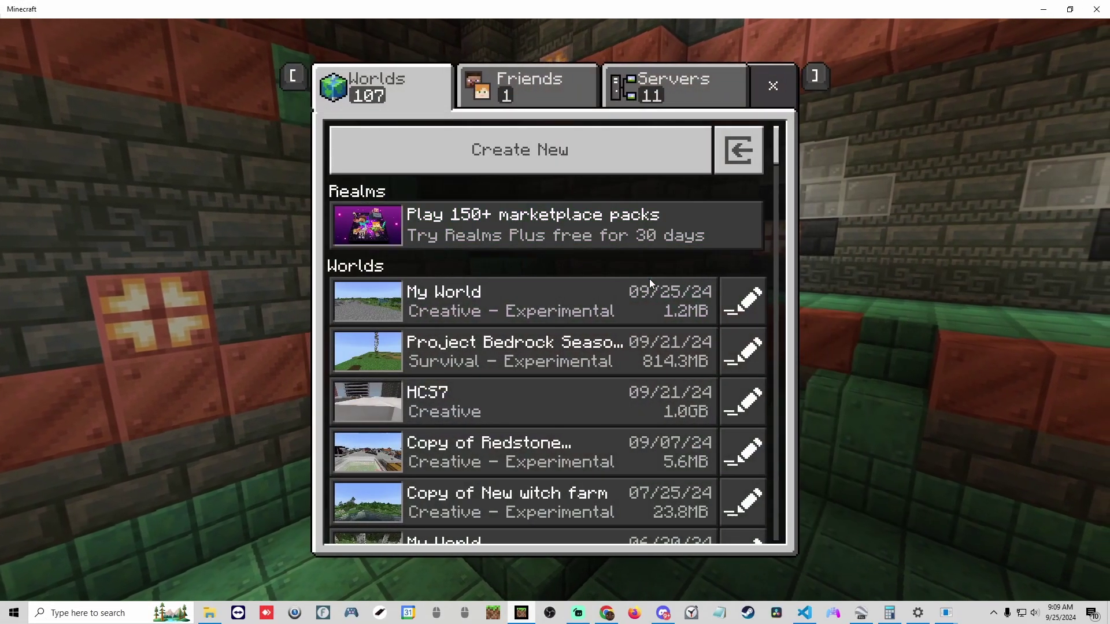
{"action": "left_click", "coordinate": [743, 300]}
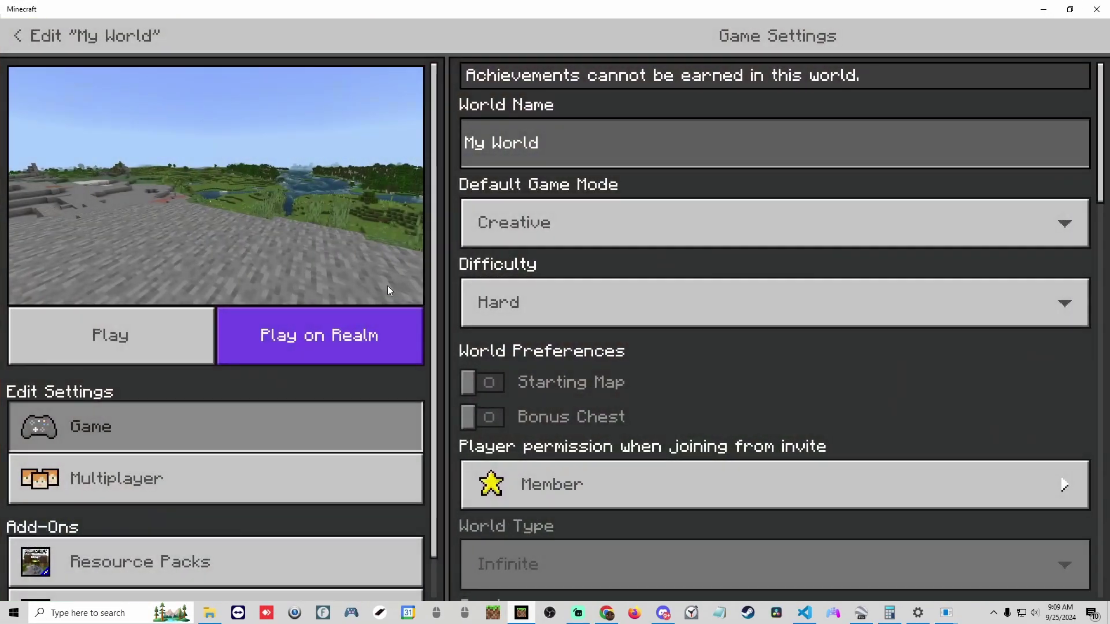
{"action": "scroll", "coordinate": [387, 285], "scroll_direction": "down", "scroll_amount": 1}
{"action": "left_click", "coordinate": [101, 564]}
- Deactivate Freecam BE v1.1.4, confirm removing it anyway, and close back to the main menu
{"action": "left_click", "coordinate": [625, 88]}
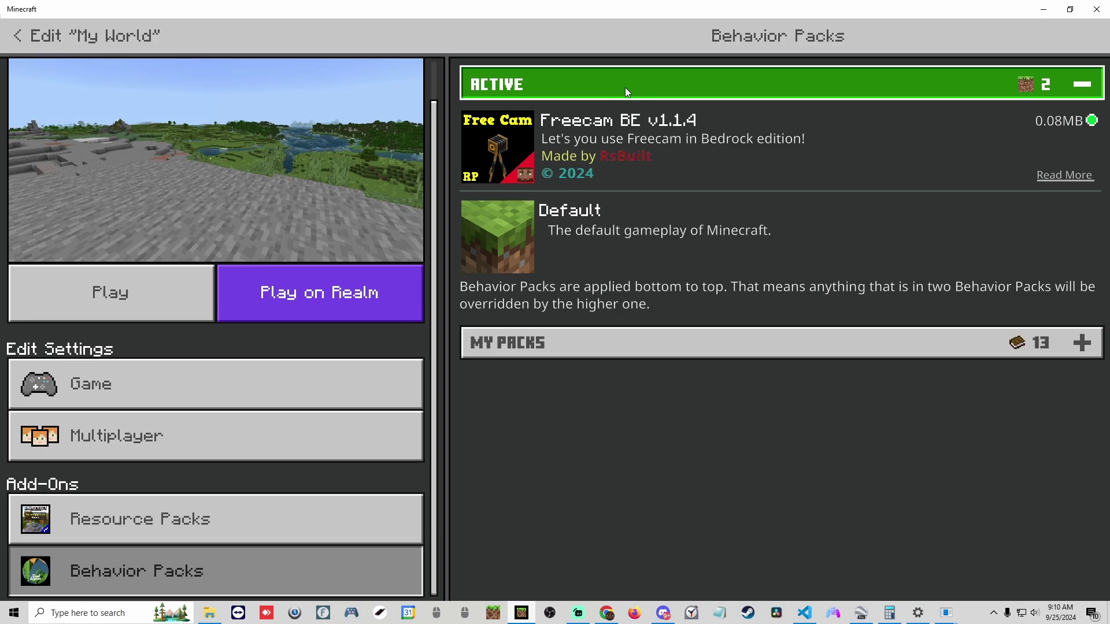
{"action": "left_click", "coordinate": [737, 169]}
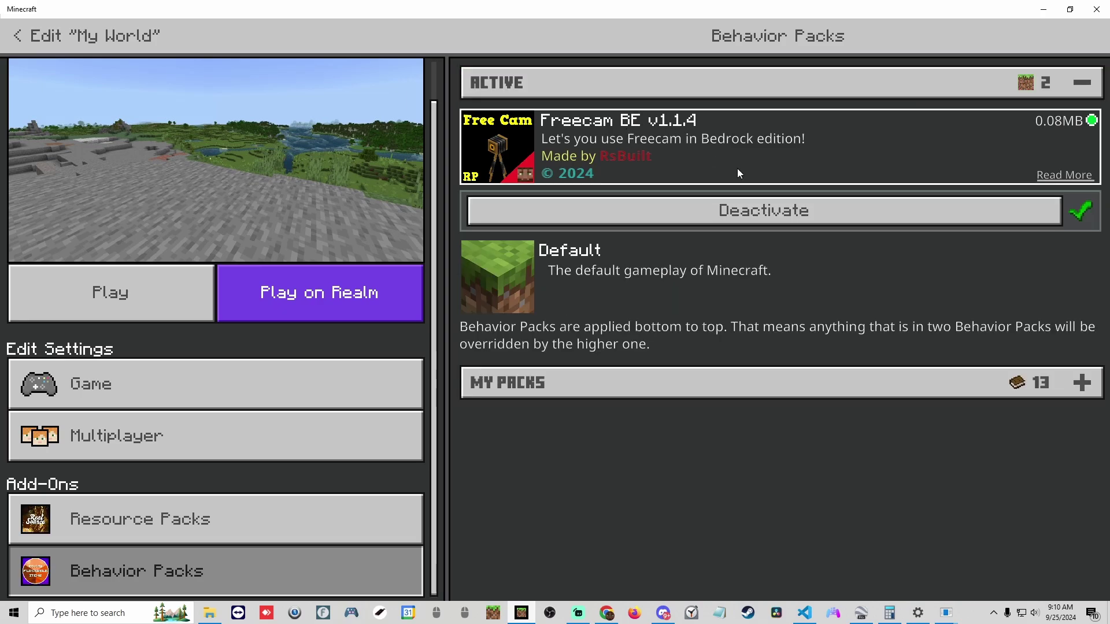
{"action": "left_click", "coordinate": [746, 215]}
{"action": "left_click", "coordinate": [530, 400]}
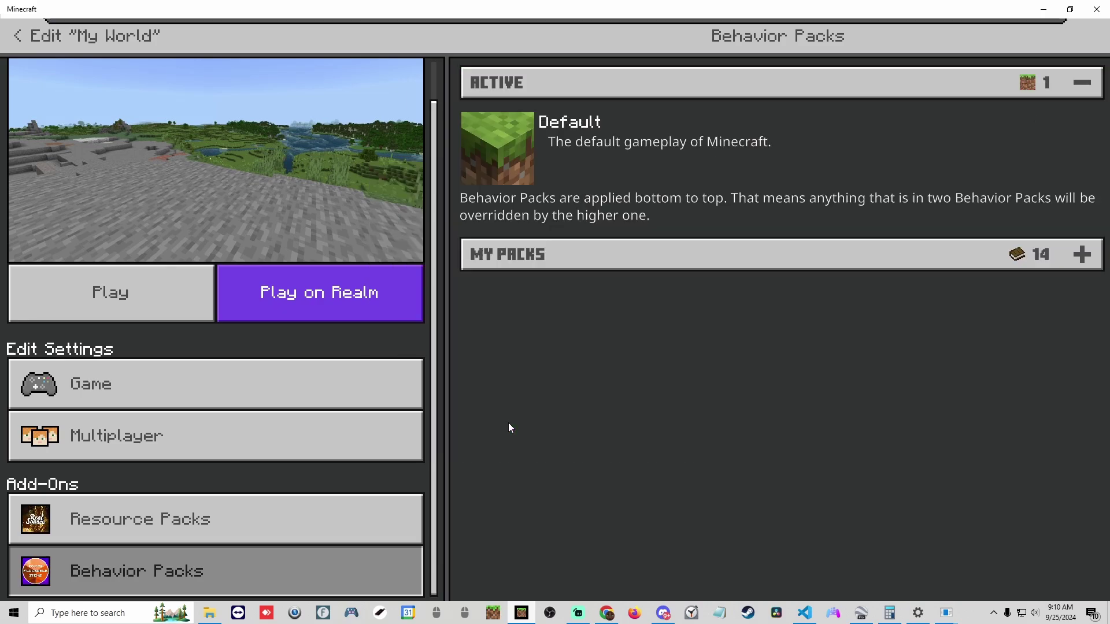
{"action": "left_click", "coordinate": [11, 27]}
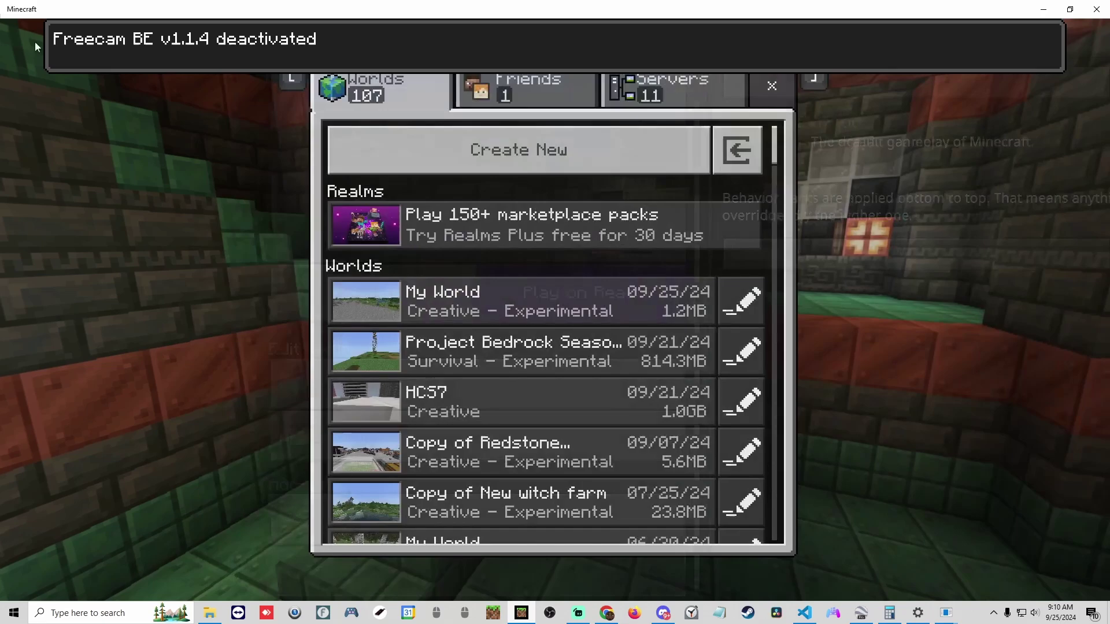
{"action": "left_click", "coordinate": [780, 89]}
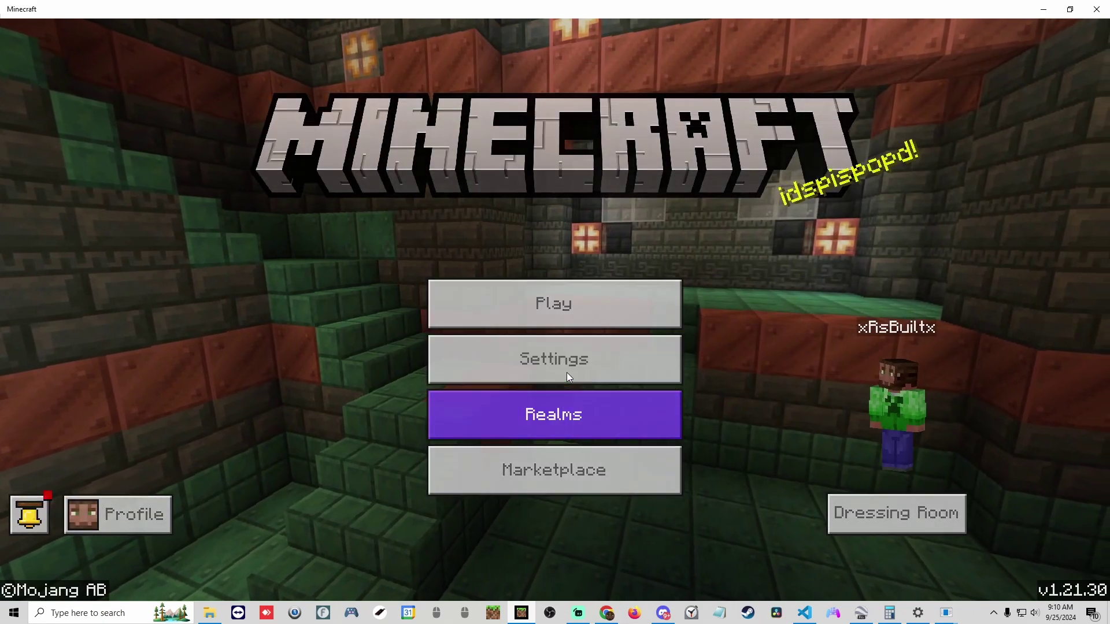
- In Settings > Storage > Behavior Packs, delete Freecam BE v1.1.4 and confirm the permanent deletion
{"action": "left_click", "coordinate": [567, 367]}
{"action": "scroll", "coordinate": [243, 422], "scroll_direction": "down", "scroll_amount": 4}
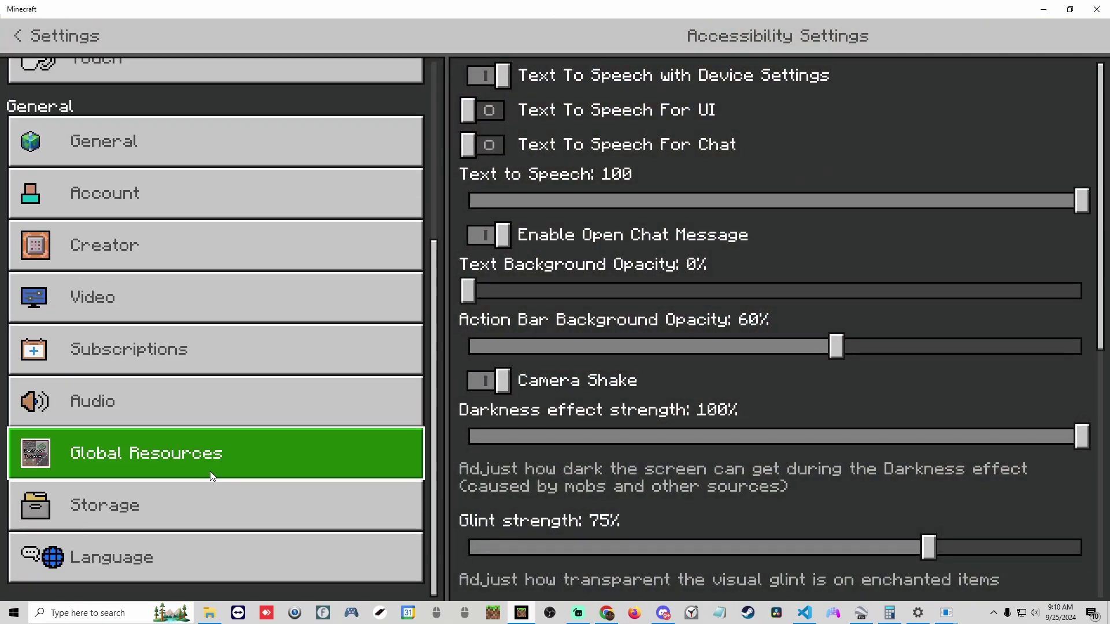
{"action": "left_click", "coordinate": [83, 523]}
{"action": "left_click", "coordinate": [538, 428]}
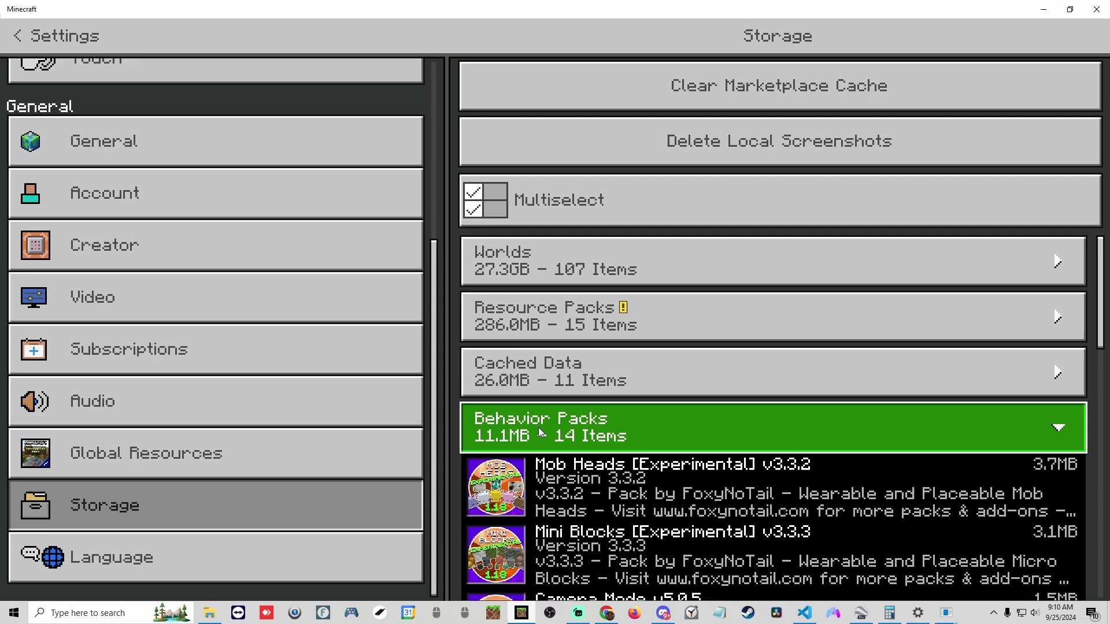
{"action": "scroll", "coordinate": [578, 405], "scroll_direction": "down", "scroll_amount": 10}
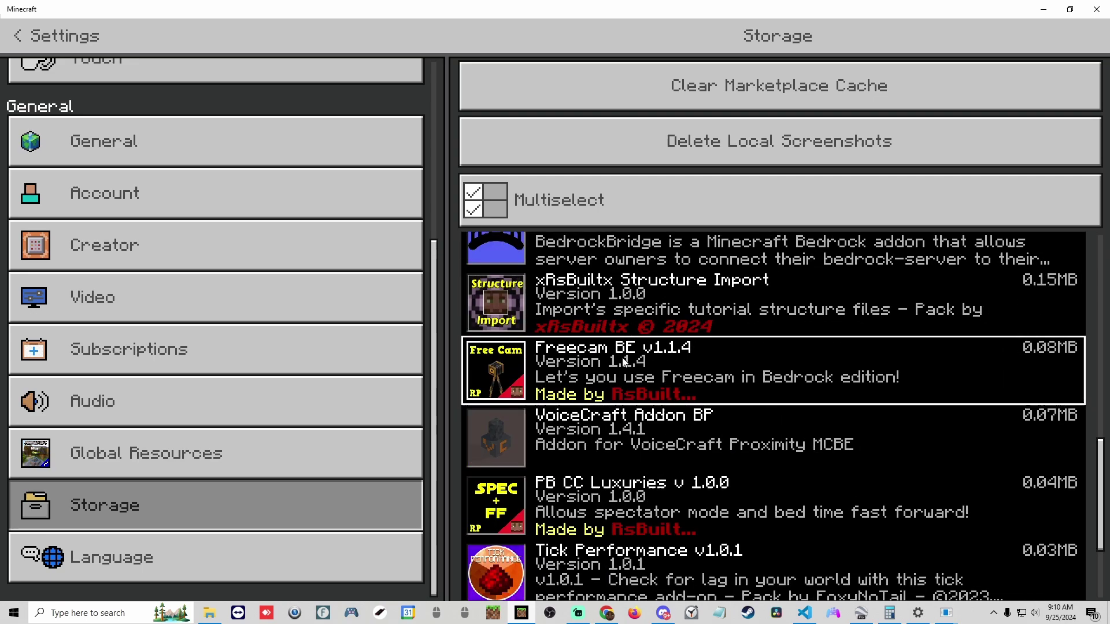
{"action": "left_click", "coordinate": [606, 368]}
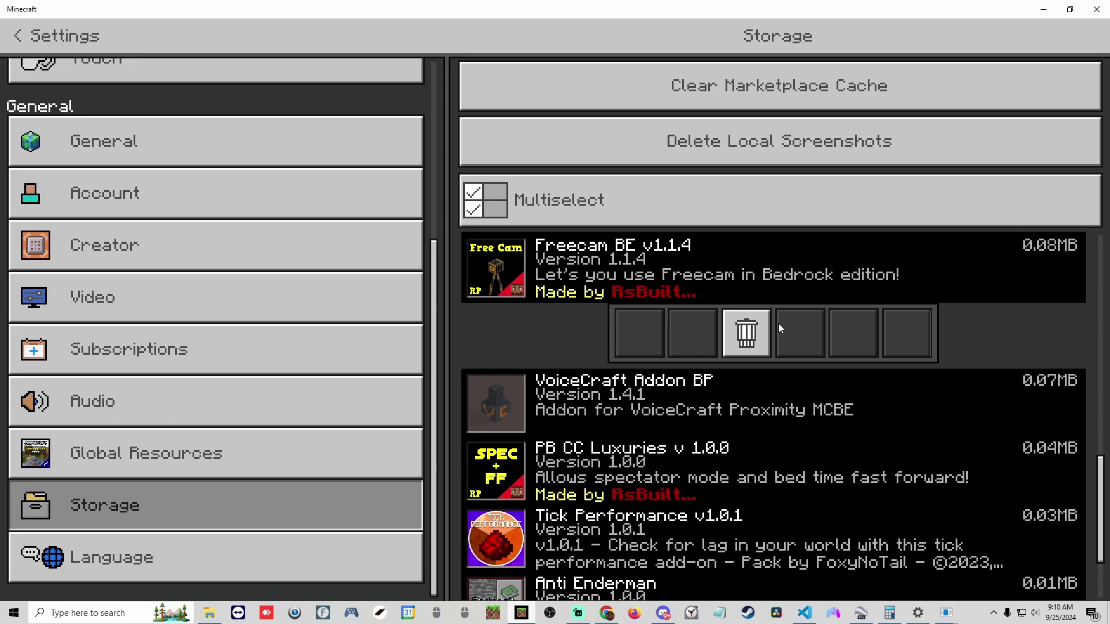
{"action": "left_click", "coordinate": [746, 333]}
{"action": "left_click", "coordinate": [537, 348]}
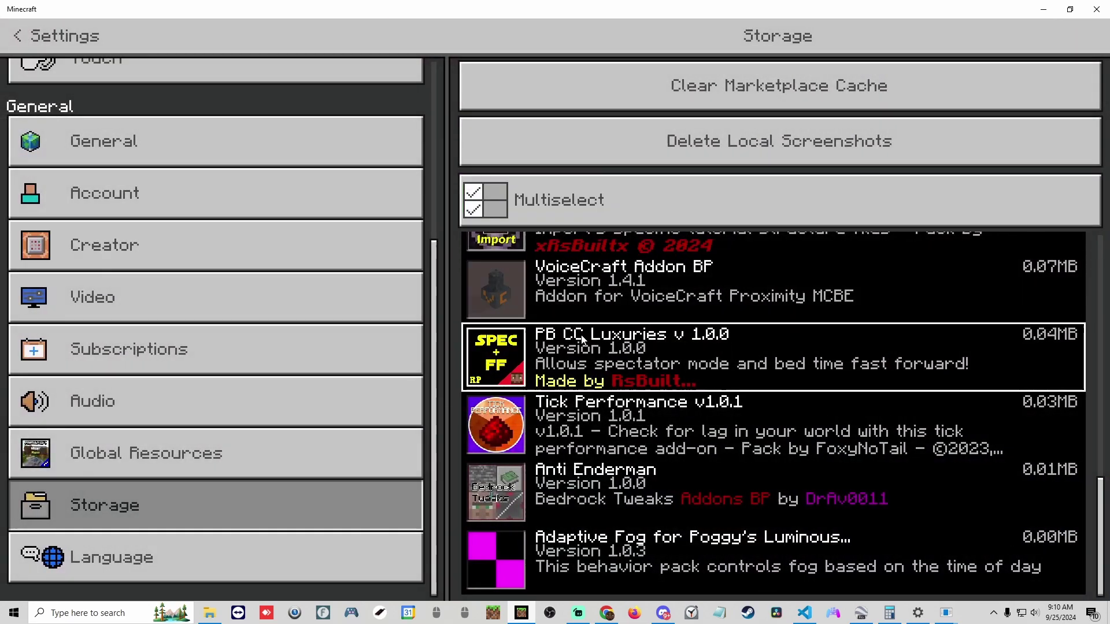
{"action": "scroll", "coordinate": [582, 340], "scroll_direction": "up", "scroll_amount": 1}
{"action": "scroll", "coordinate": [582, 340], "scroll_direction": "down", "scroll_amount": 2}
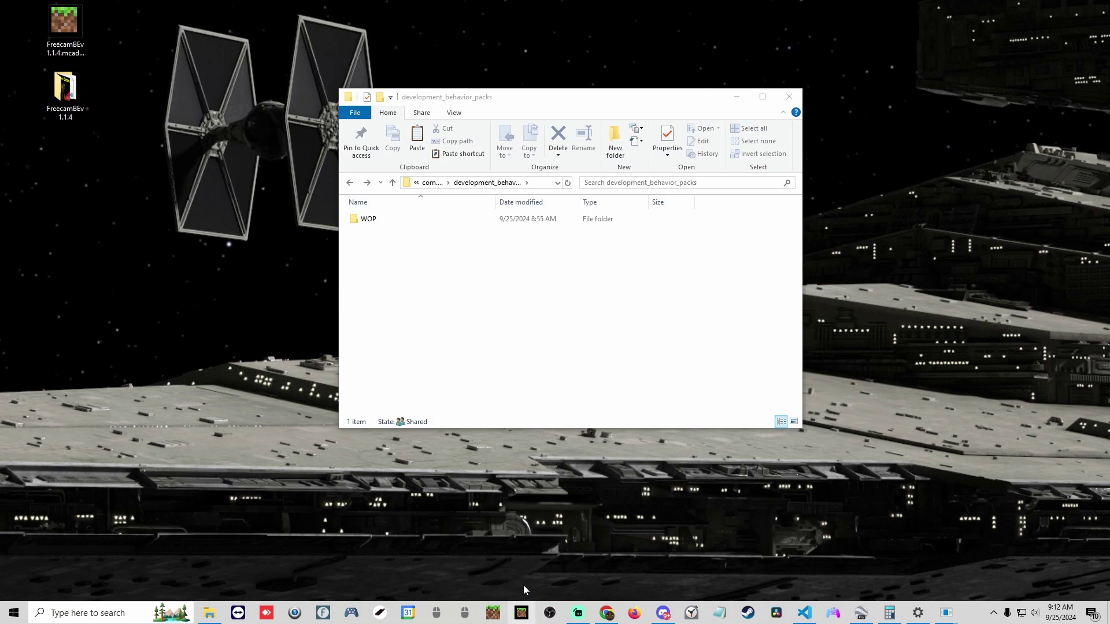
- Move FreecamBEv 1.1.4 into development_behavior_packs, paste a desktop shortcut to it, and return to Minecraft
{"action": "left_click_drag", "start_coordinate": [64, 89], "coordinate": [435, 252]}
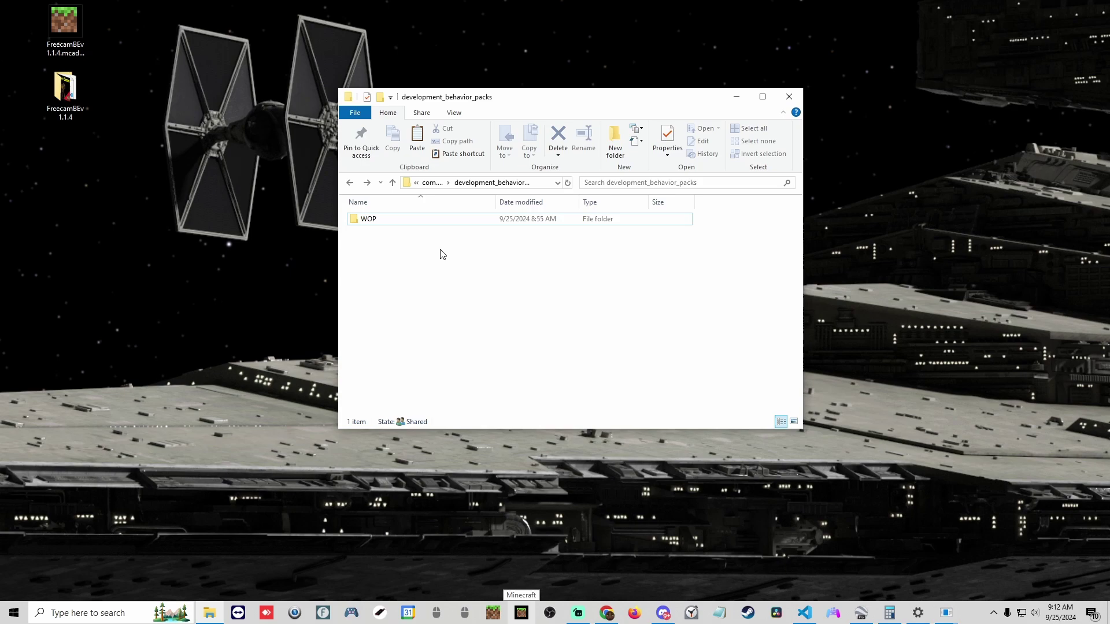
{"action": "right_click", "coordinate": [380, 233]}
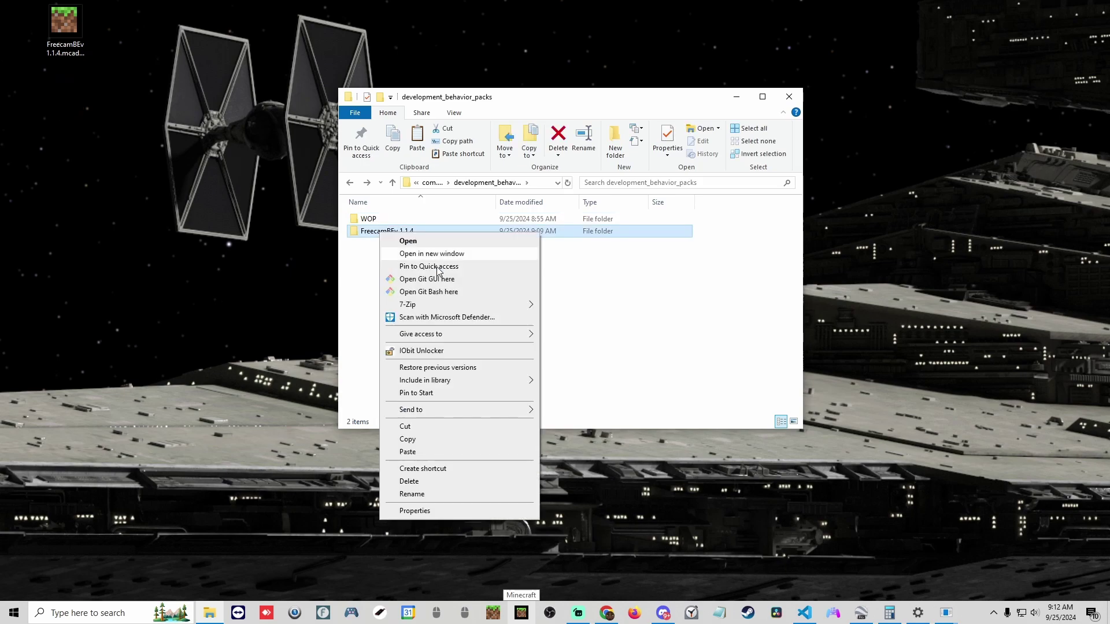
{"action": "left_click", "coordinate": [408, 440]}
{"action": "right_click", "coordinate": [93, 147]}
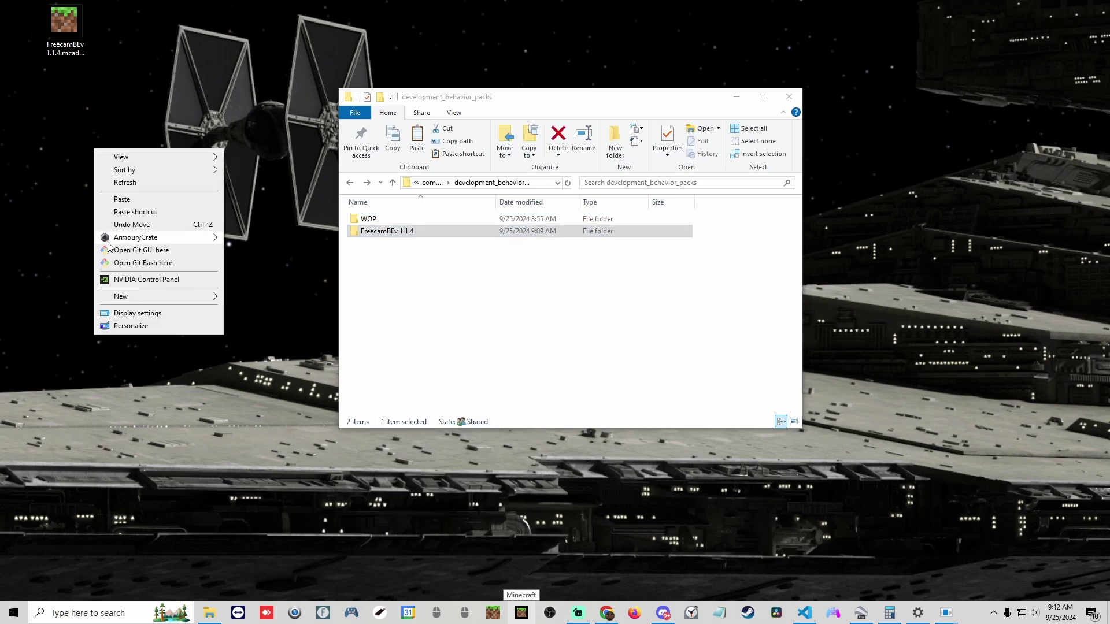
{"action": "left_click", "coordinate": [128, 211]}
{"action": "left_click_drag", "start_coordinate": [107, 92], "coordinate": [62, 94]}
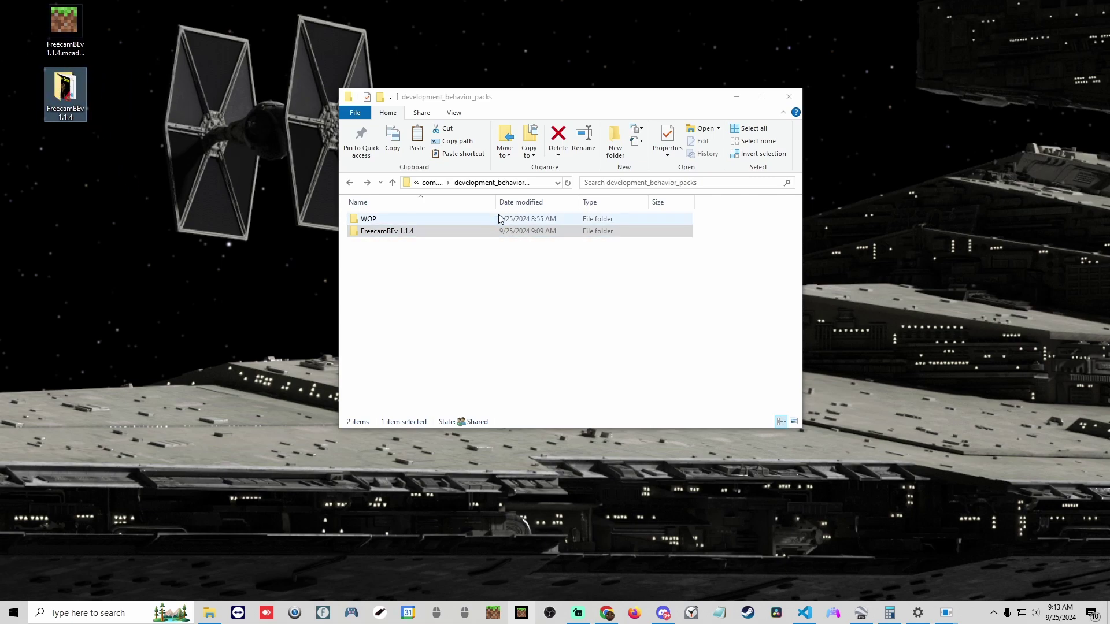
{"action": "left_click", "coordinate": [519, 614]}
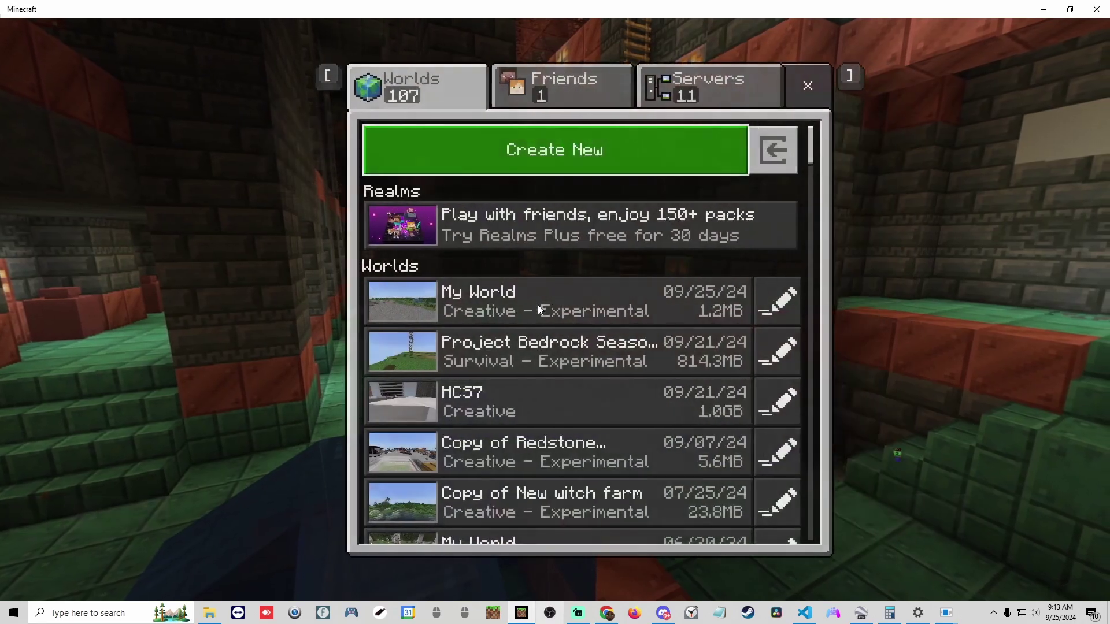
- Activate Freecam BE v1.1.4 in My World's behavior packs, choosing to add it anyway
{"action": "left_click", "coordinate": [733, 296]}
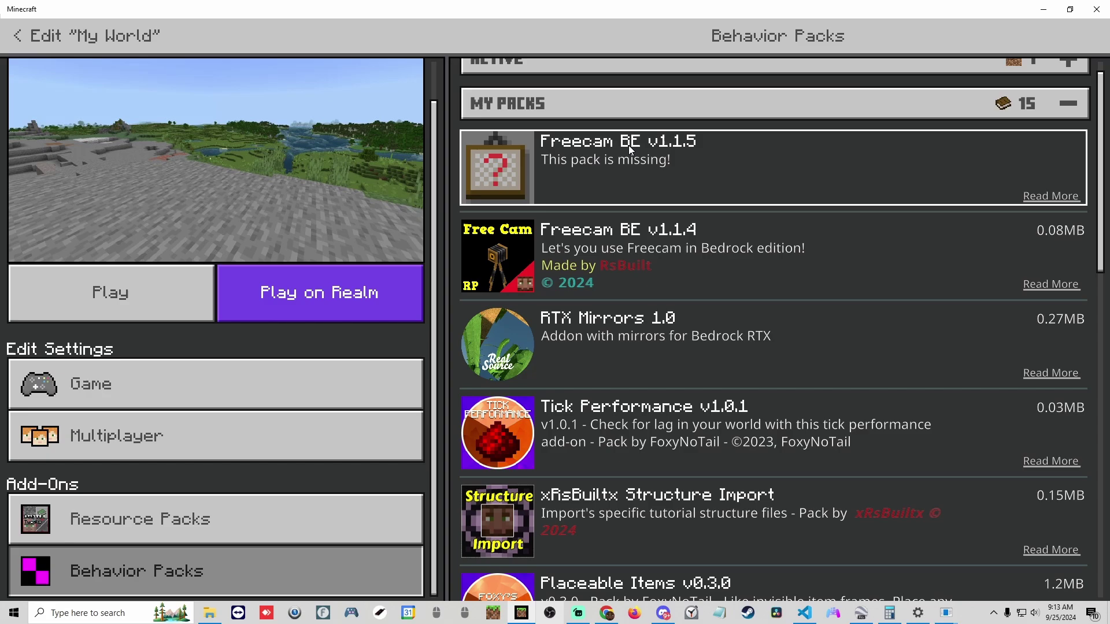
{"action": "left_click", "coordinate": [681, 259]}
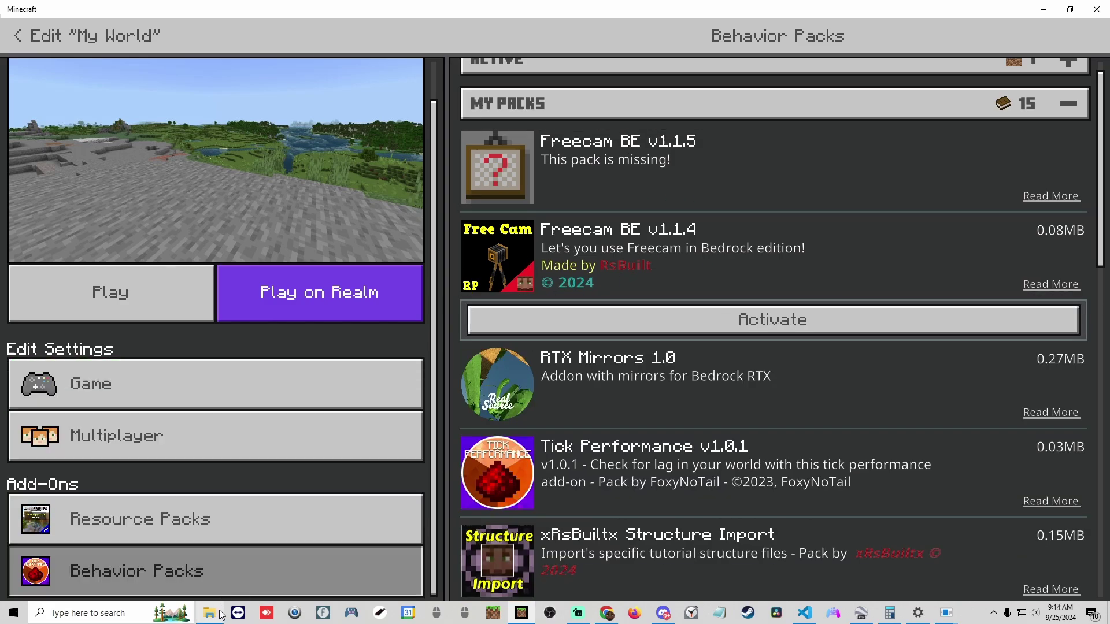
{"action": "left_click", "coordinate": [796, 319]}
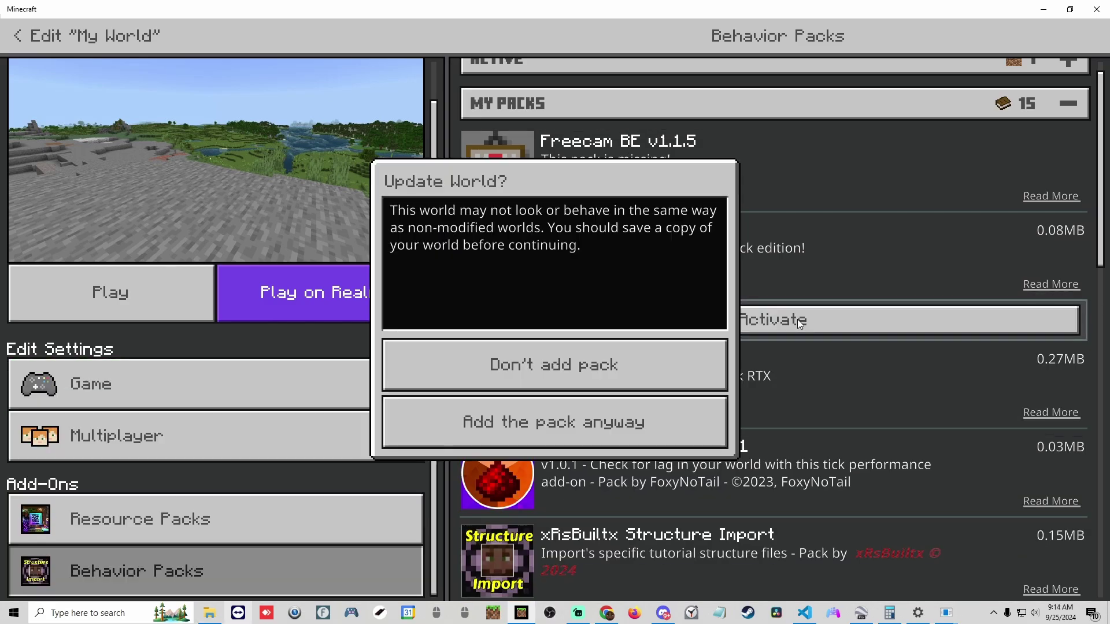
{"action": "left_click", "coordinate": [505, 418]}
{"action": "left_click", "coordinate": [495, 83]}
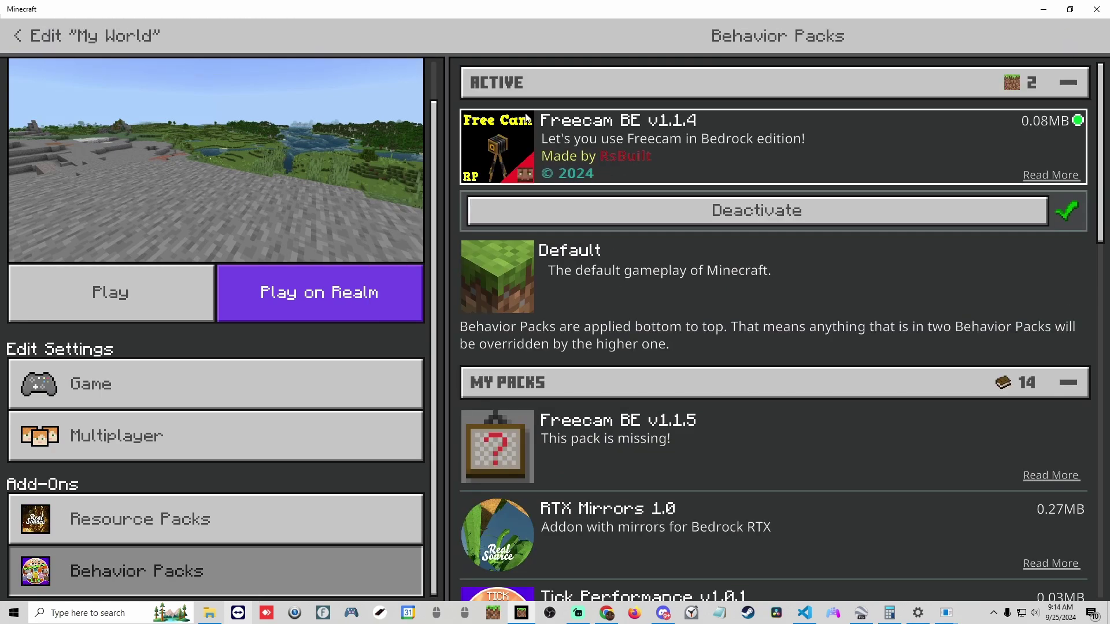
- Start My World and send the .fc chat command to toggle Freecam
{"action": "left_click", "coordinate": [114, 301]}
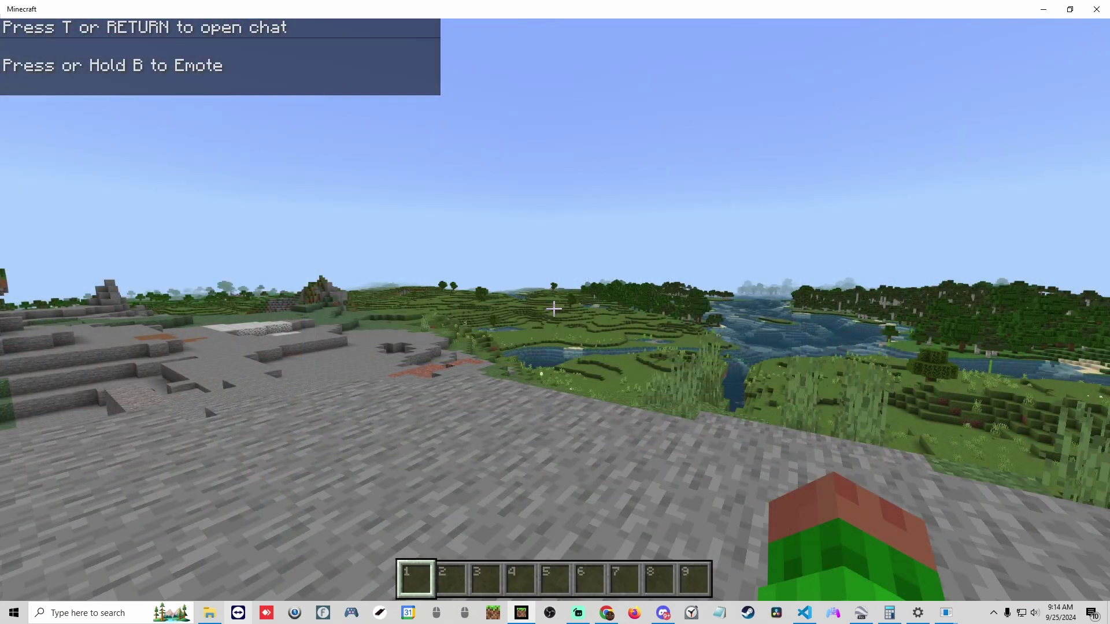
{"action": "type", "text": "tx> .fc"}
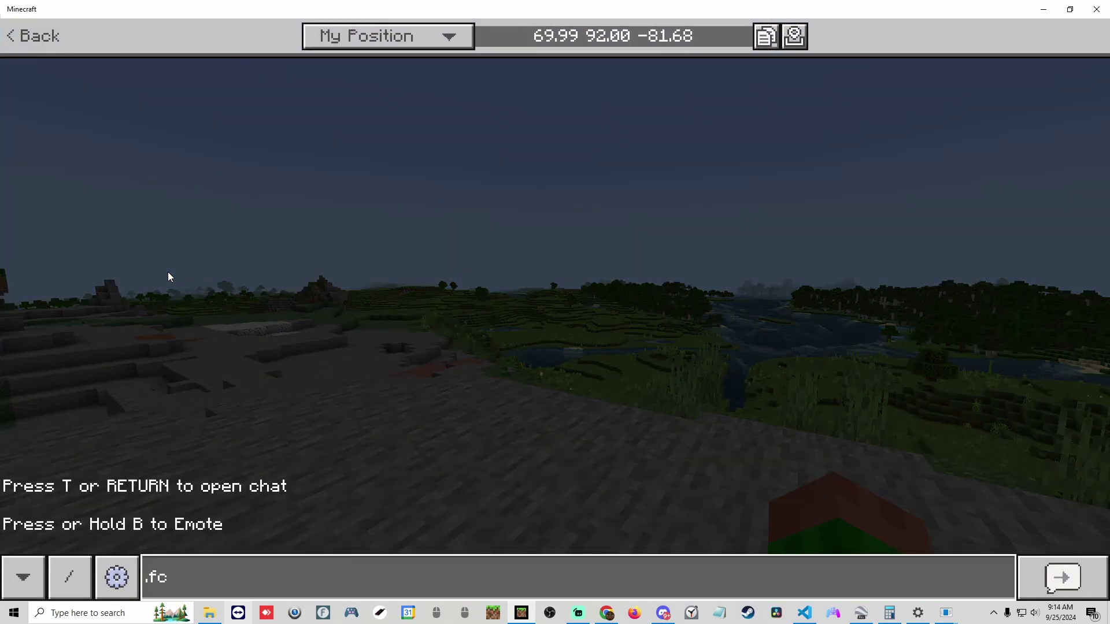
{"action": "key", "text": "Return"}
{"action": "key", "text": "Escape"}
- Fly the free camera upward and turn it with F5 to view the player, then open settings
{"action": "key", "text": "w"}
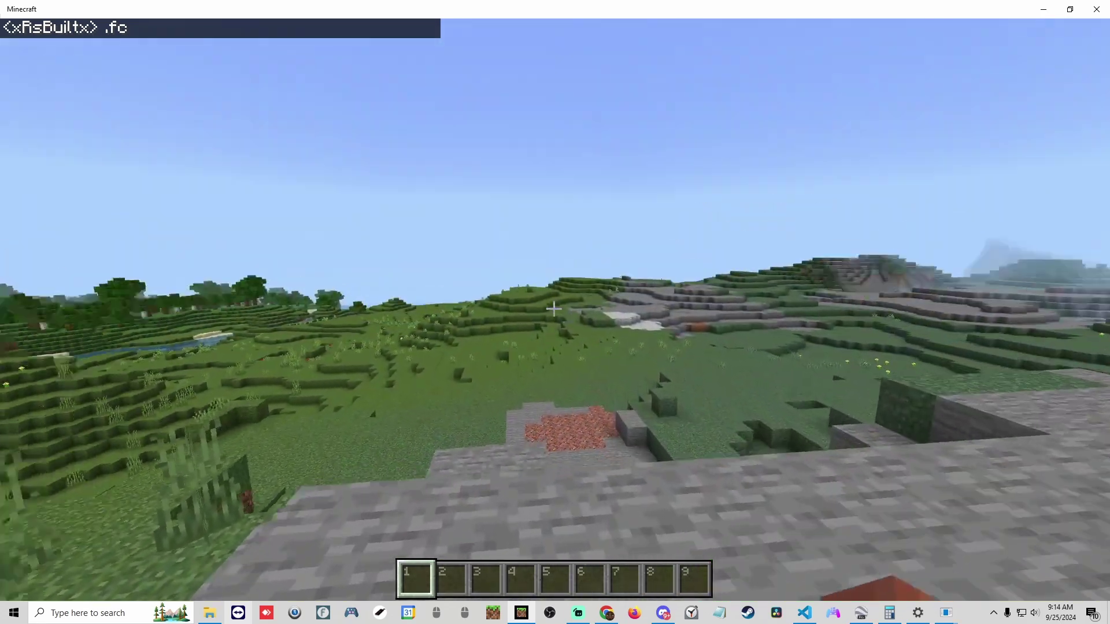
{"action": "key", "text": "F5"}
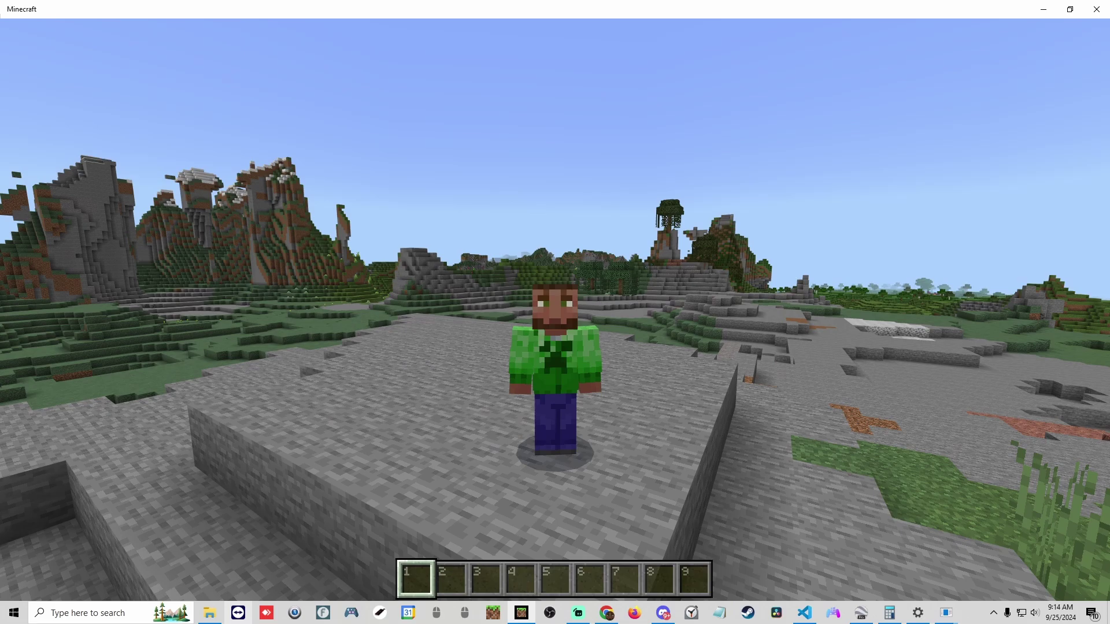
{"action": "key", "text": "Escape"}
{"action": "left_click", "coordinate": [226, 261]}
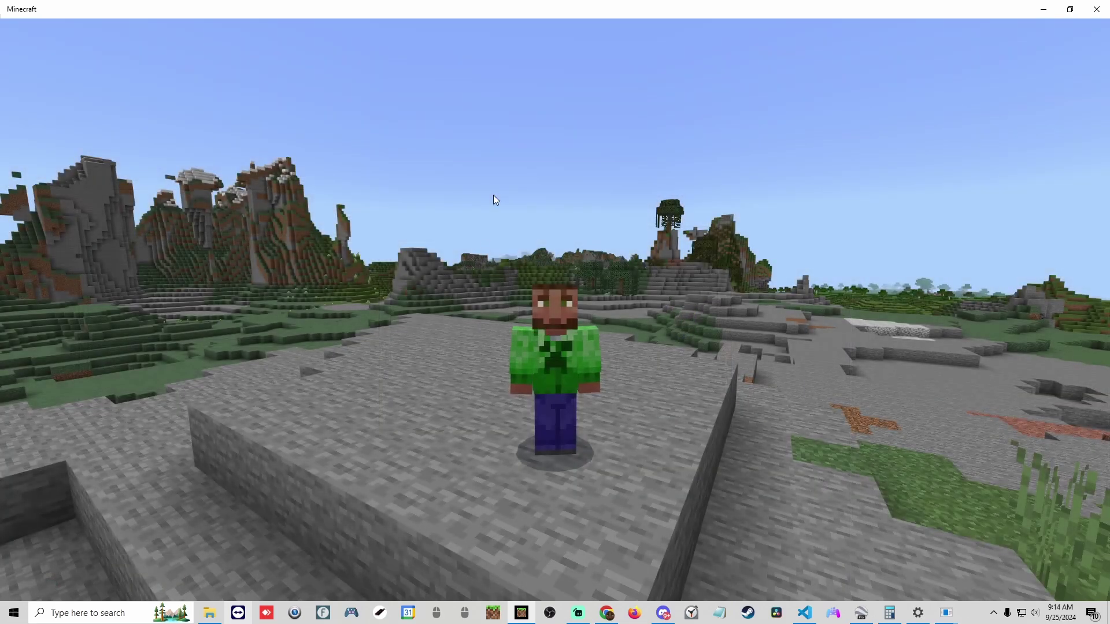
- Toggle the Content Log File and Content Log GUI options in Creator settings, then resume My World
{"action": "scroll", "coordinate": [278, 277], "scroll_direction": "down", "scroll_amount": 3}
{"action": "scroll", "coordinate": [278, 271], "scroll_direction": "down", "scroll_amount": 2}
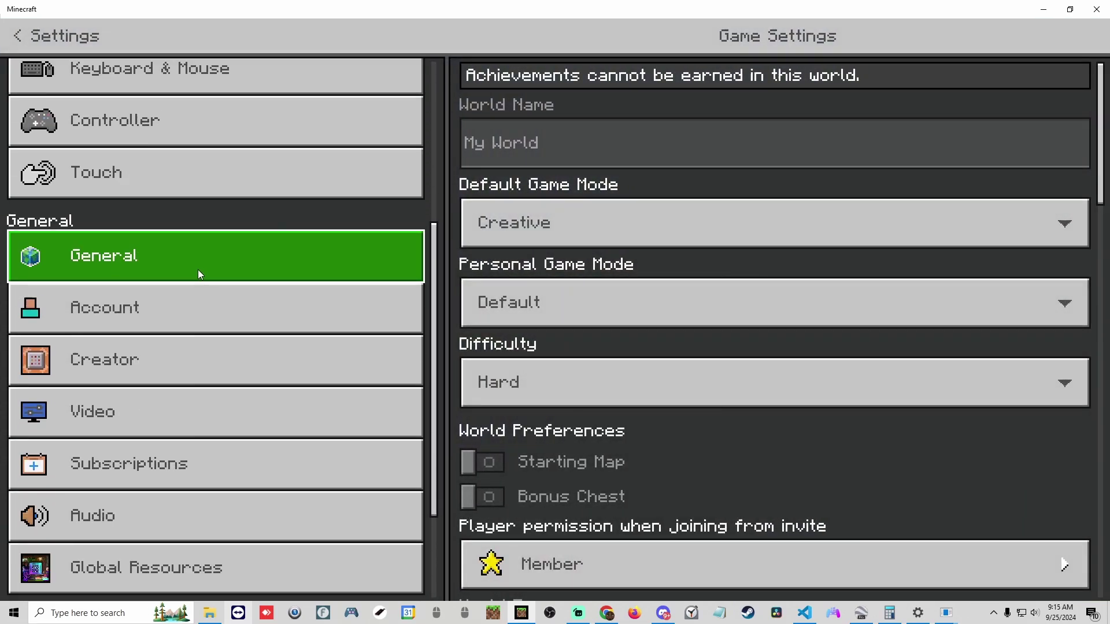
{"action": "left_click", "coordinate": [91, 363]}
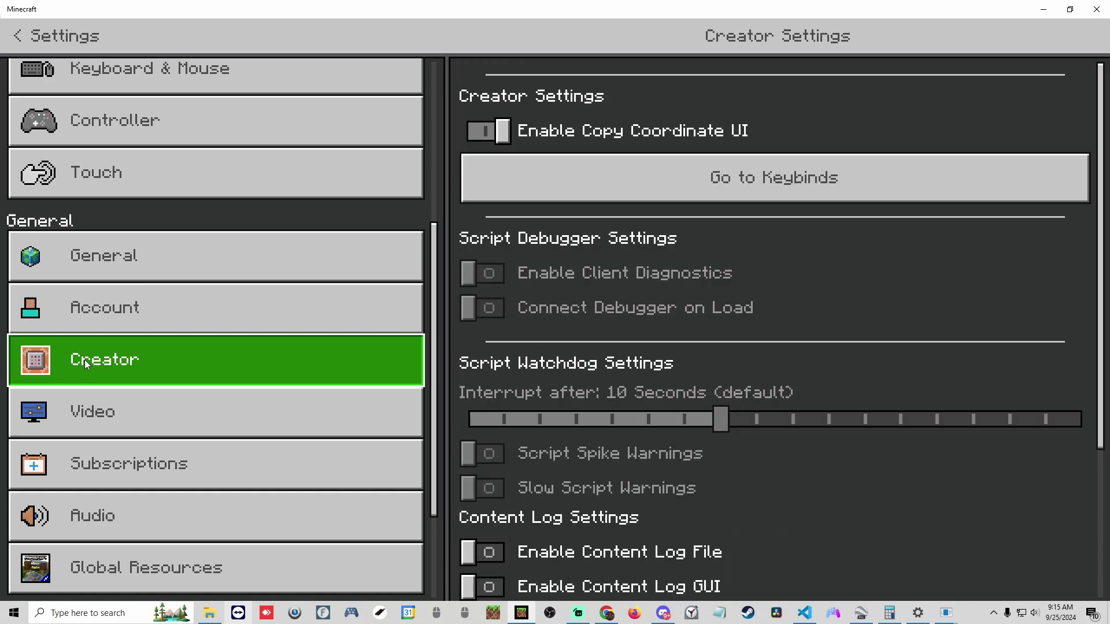
{"action": "scroll", "coordinate": [633, 320], "scroll_direction": "down", "scroll_amount": 3}
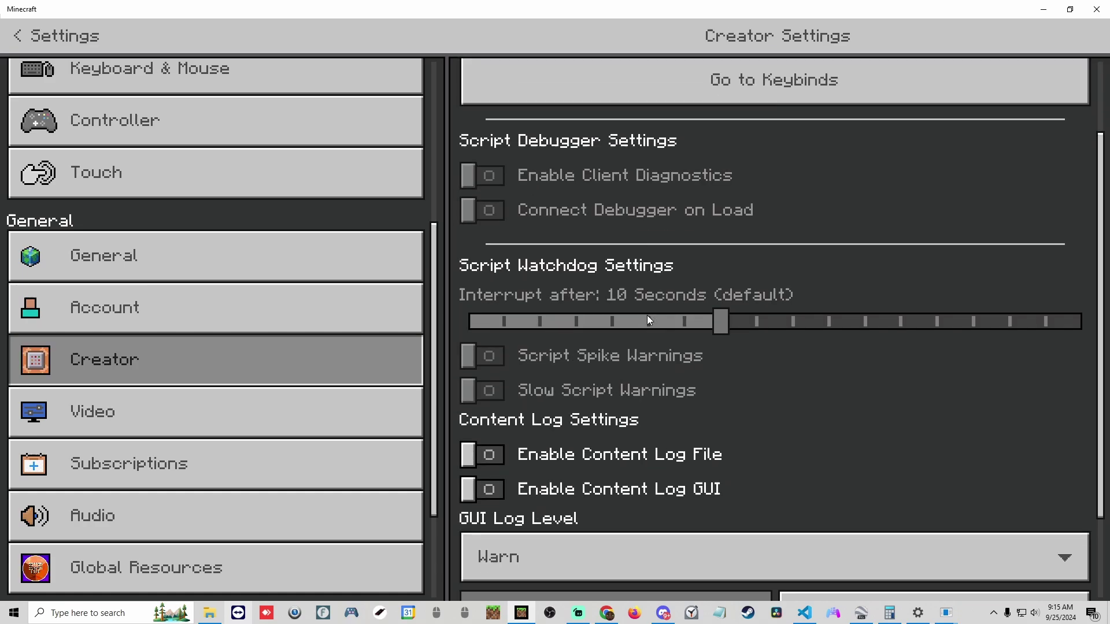
{"action": "left_click", "coordinate": [616, 379]}
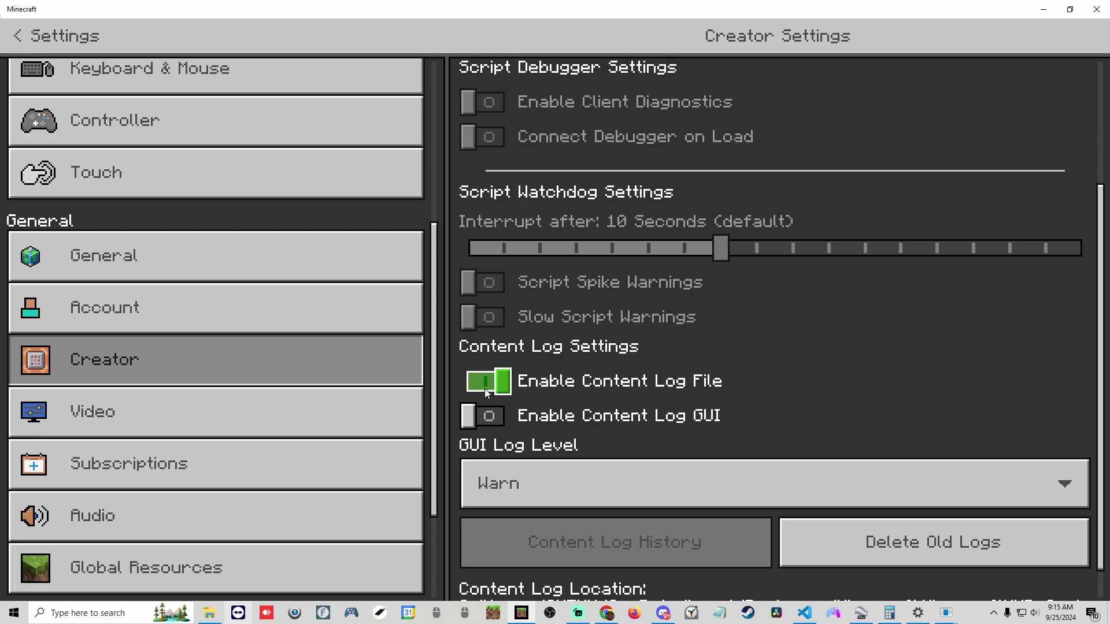
{"action": "left_click", "coordinate": [613, 377]}
{"action": "left_click", "coordinate": [639, 416]}
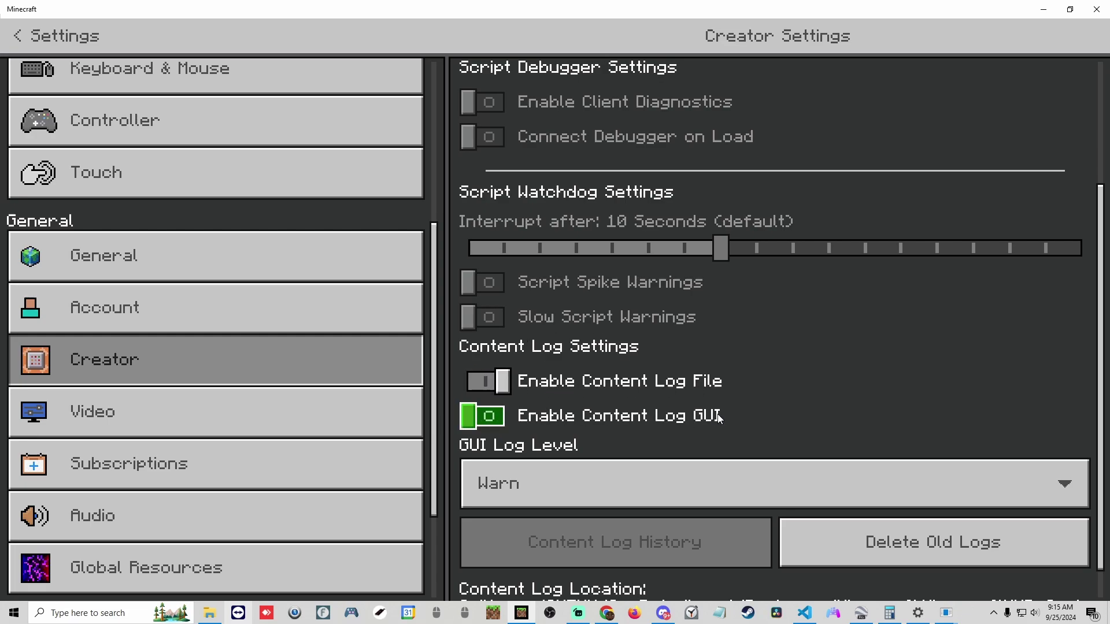
{"action": "left_click", "coordinate": [513, 407]}
{"action": "left_click", "coordinate": [16, 35]}
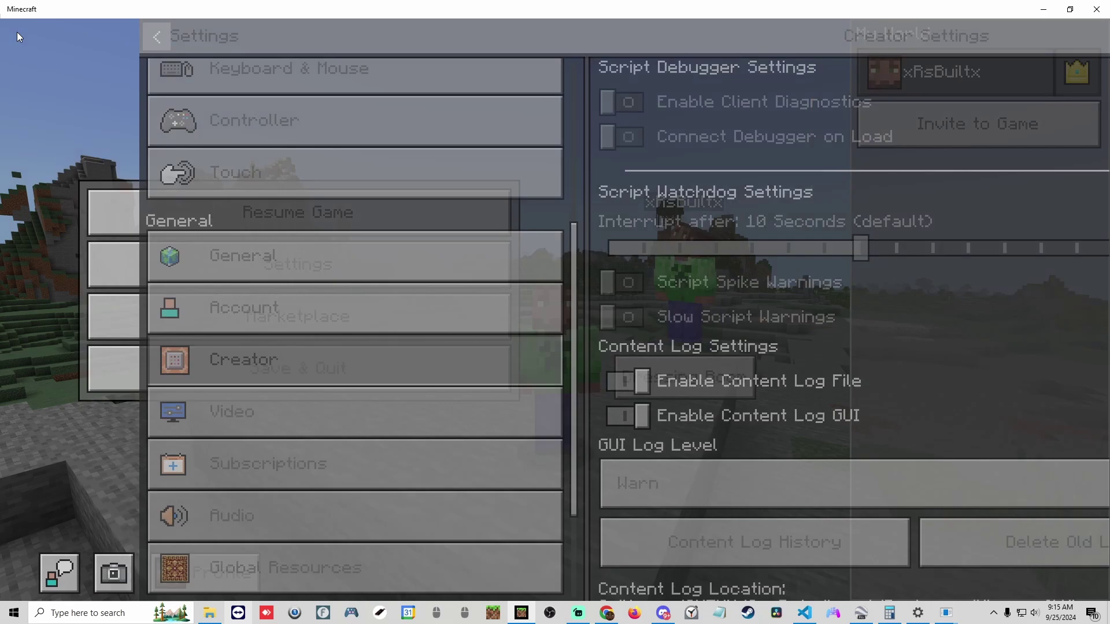
{"action": "left_click", "coordinate": [311, 216]}
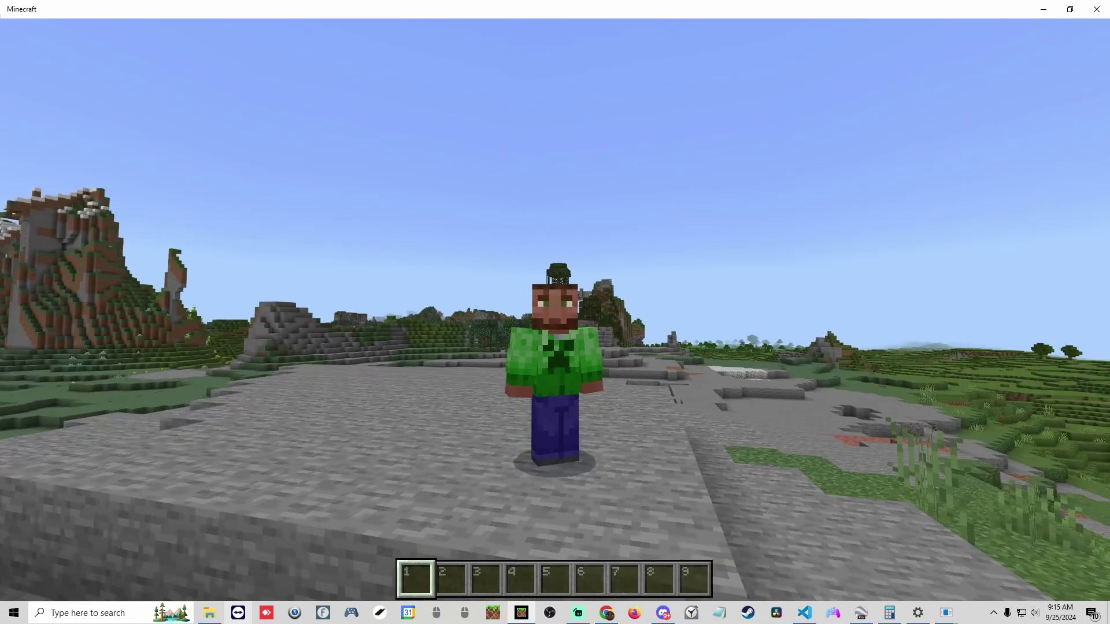
- Walk briefly, save and quit, reload My World, and open the content log history with Ctrl+H
{"action": "key", "text": "w"}
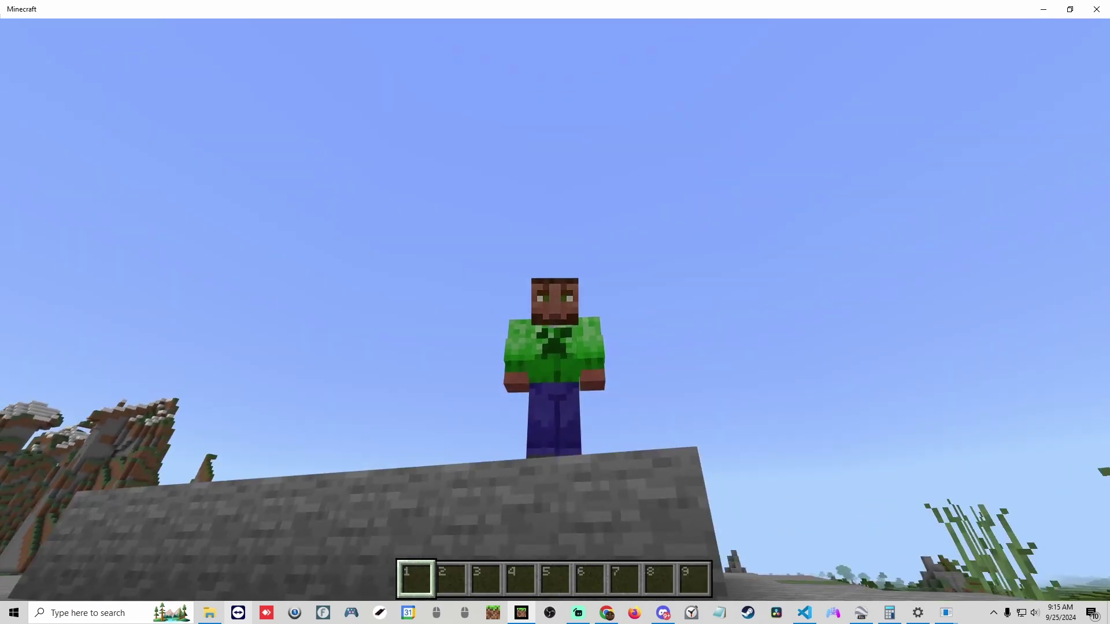
{"action": "key", "text": "w"}
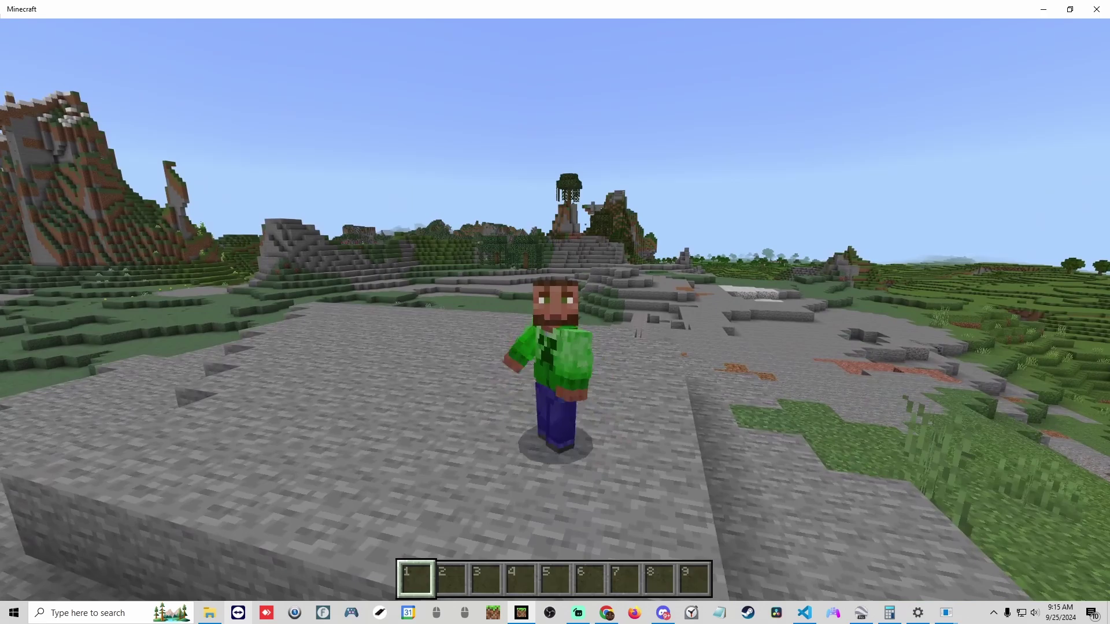
{"action": "key", "text": "w"}
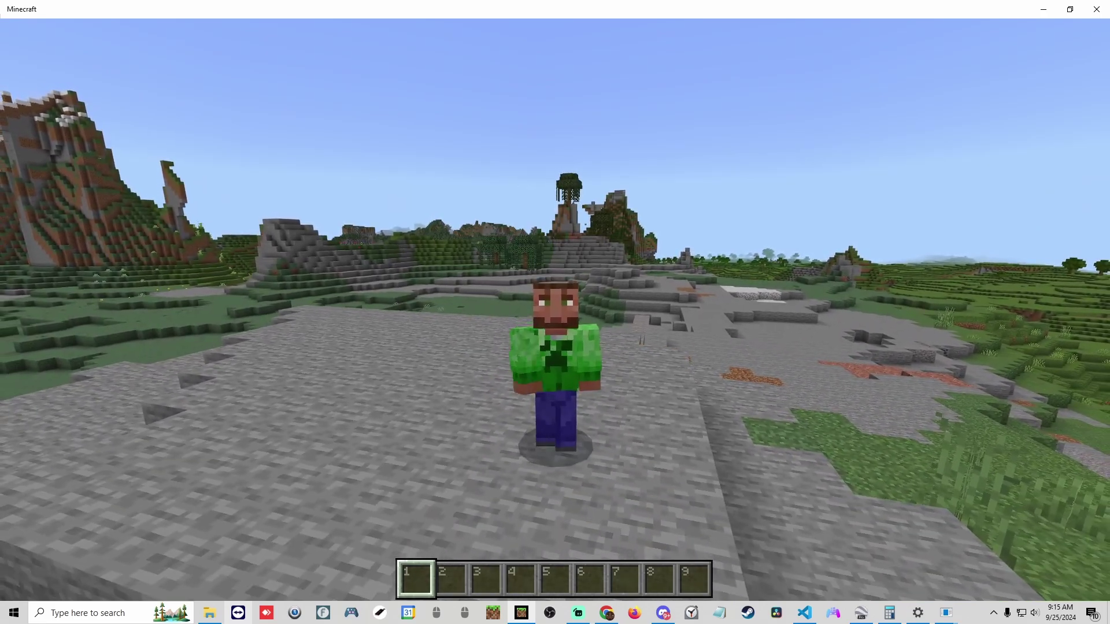
{"action": "key", "text": "Escape"}
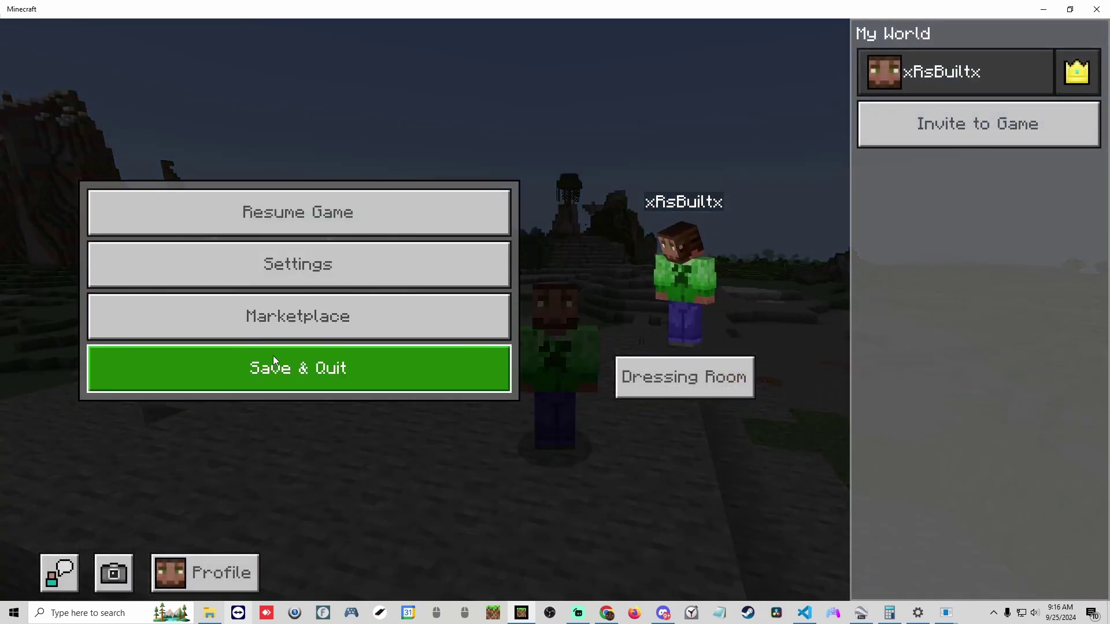
{"action": "left_click", "coordinate": [273, 361]}
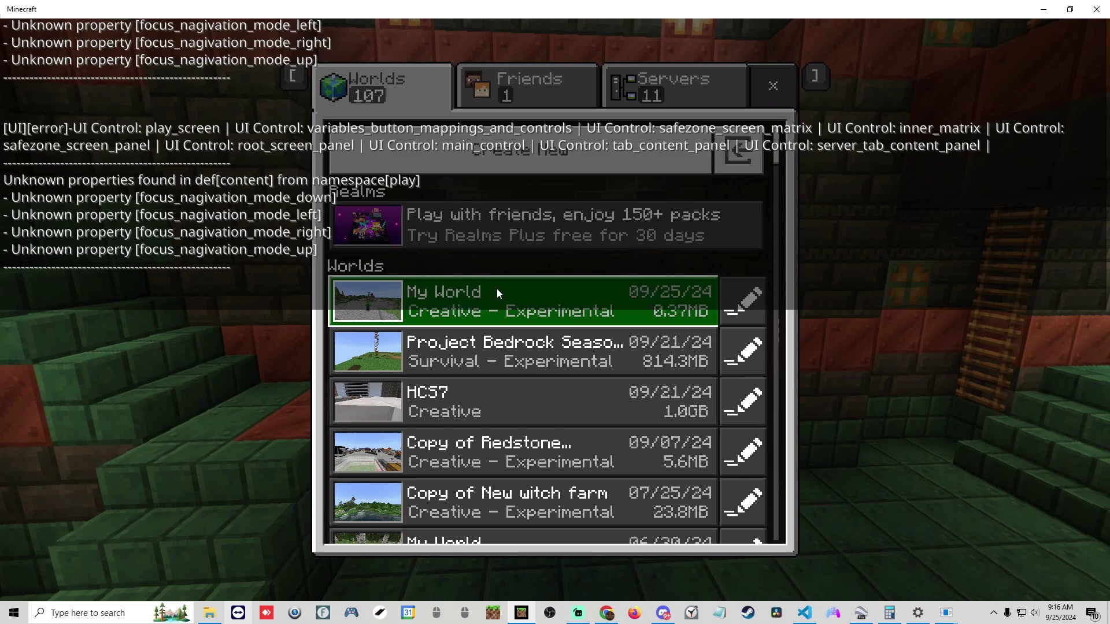
{"action": "left_click", "coordinate": [486, 293]}
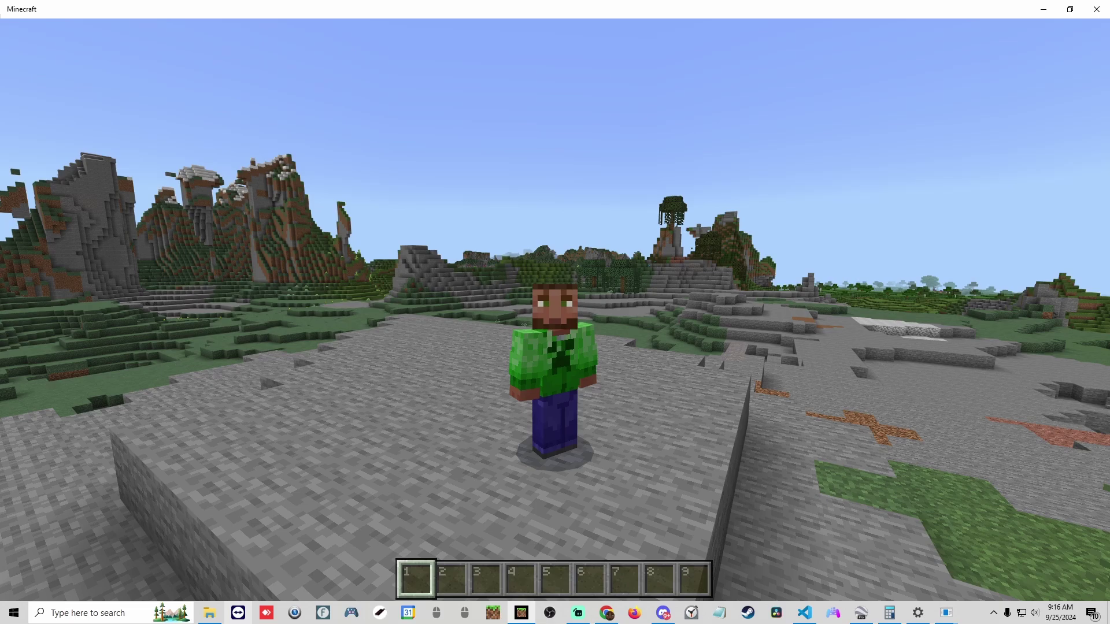
{"action": "key", "text": "ctrl+h"}
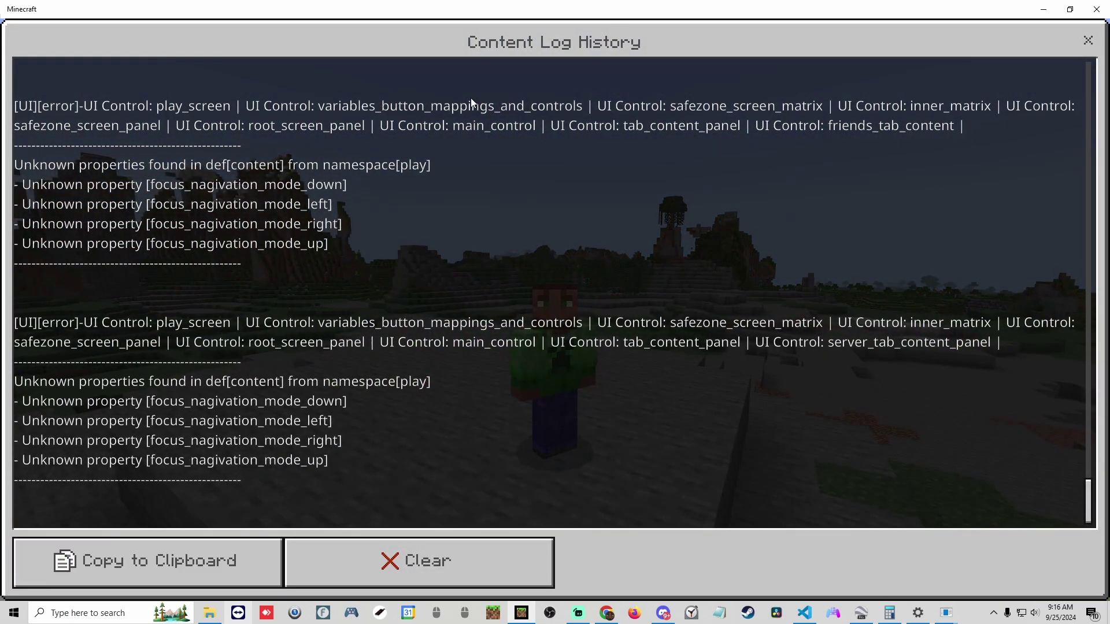
- Close the log overlay and reopen Content Log History through Settings > Creator
{"action": "left_click", "coordinate": [1088, 40]}
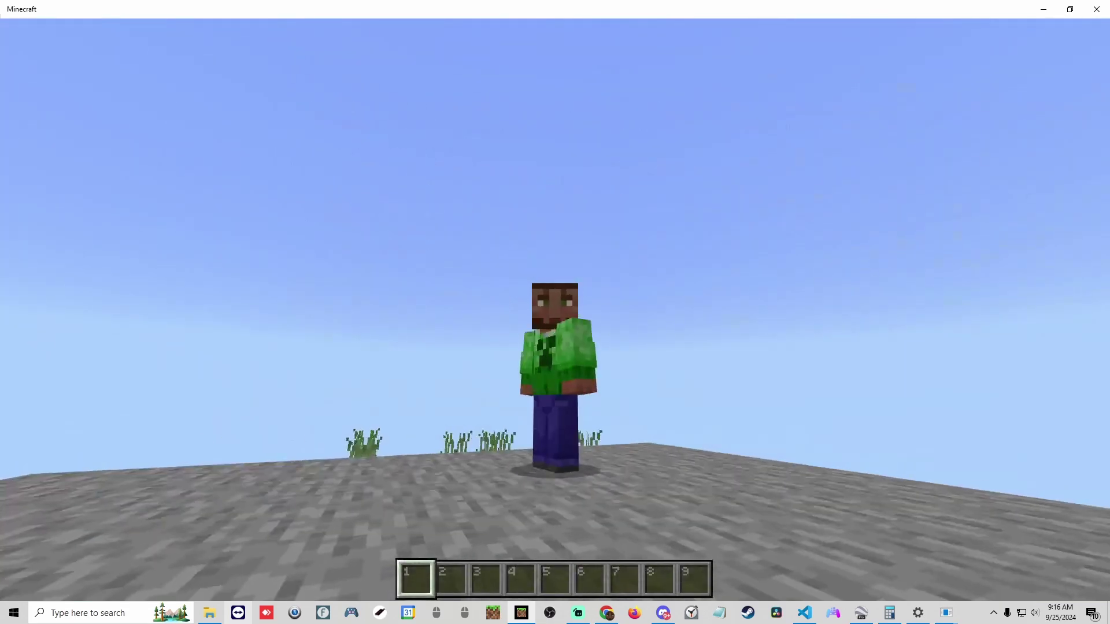
{"action": "key", "text": "Escape"}
{"action": "left_click", "coordinate": [289, 263]}
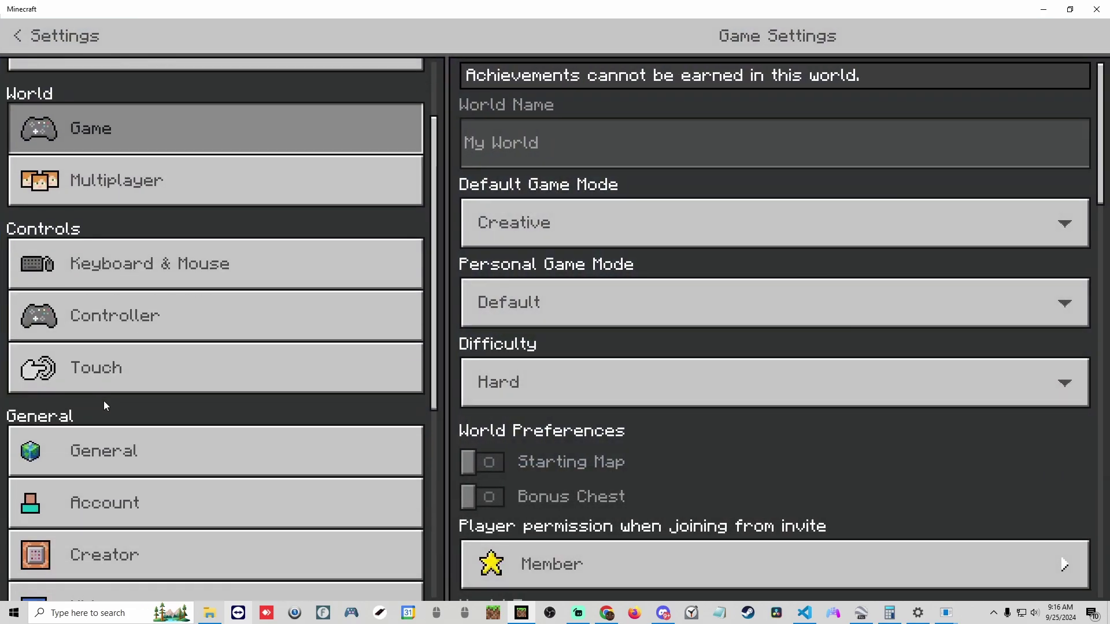
{"action": "scroll", "coordinate": [104, 427], "scroll_direction": "down", "scroll_amount": 2}
{"action": "left_click", "coordinate": [134, 454]}
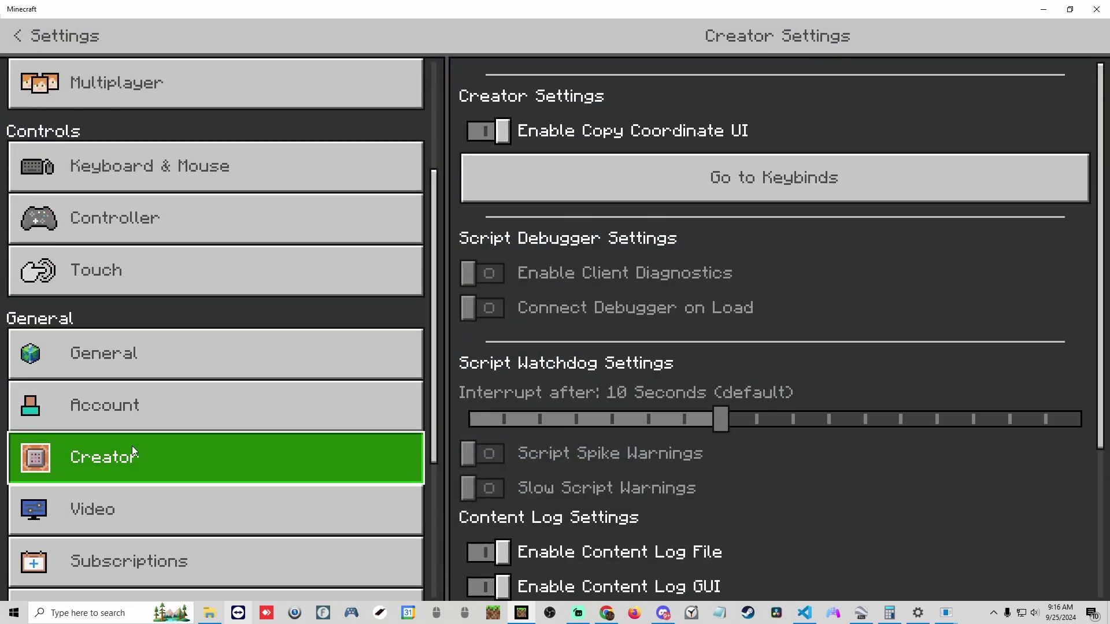
{"action": "scroll", "coordinate": [670, 366], "scroll_direction": "down", "scroll_amount": 3}
{"action": "left_click", "coordinate": [585, 546]}
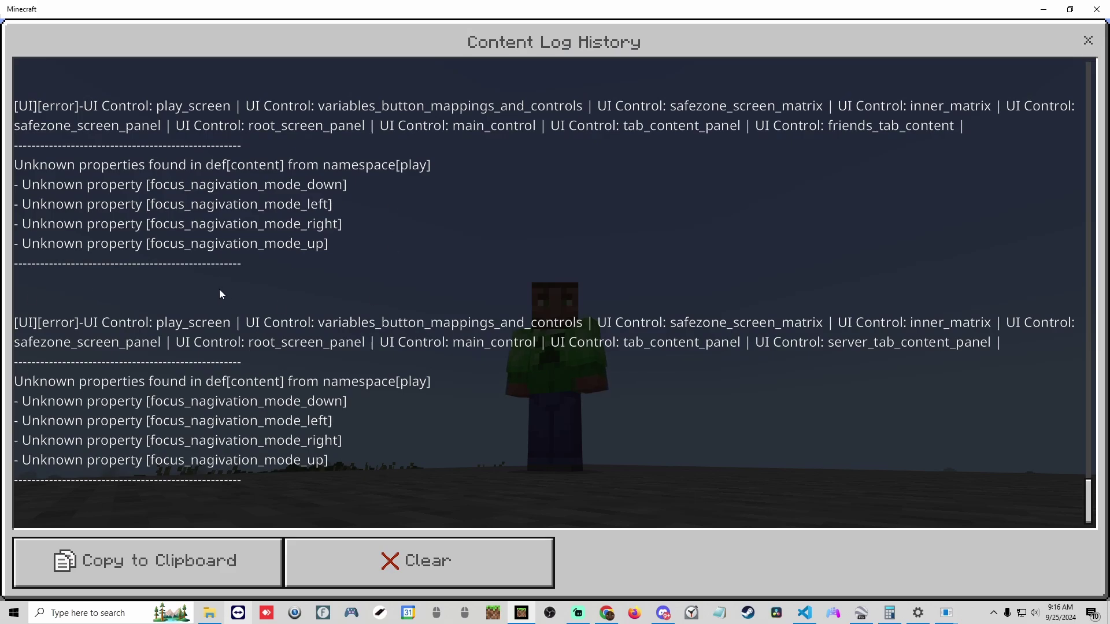
{"action": "scroll", "coordinate": [193, 312], "scroll_direction": "up", "scroll_amount": 5}
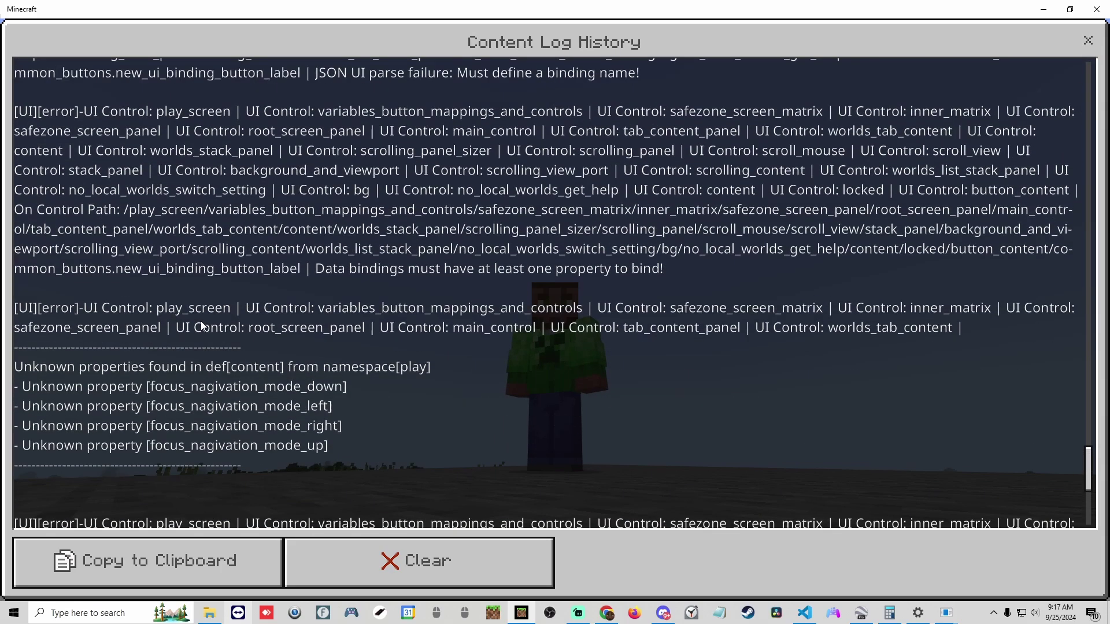
{"action": "scroll", "coordinate": [202, 327], "scroll_direction": "up", "scroll_amount": 5}
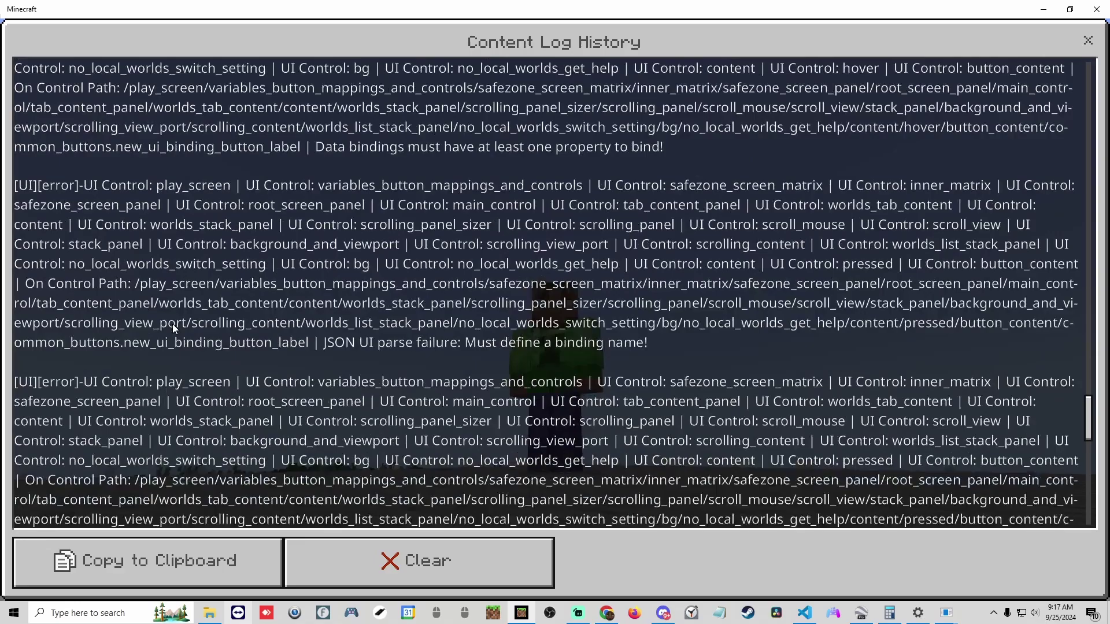
{"action": "scroll", "coordinate": [173, 325], "scroll_direction": "up", "scroll_amount": 8}
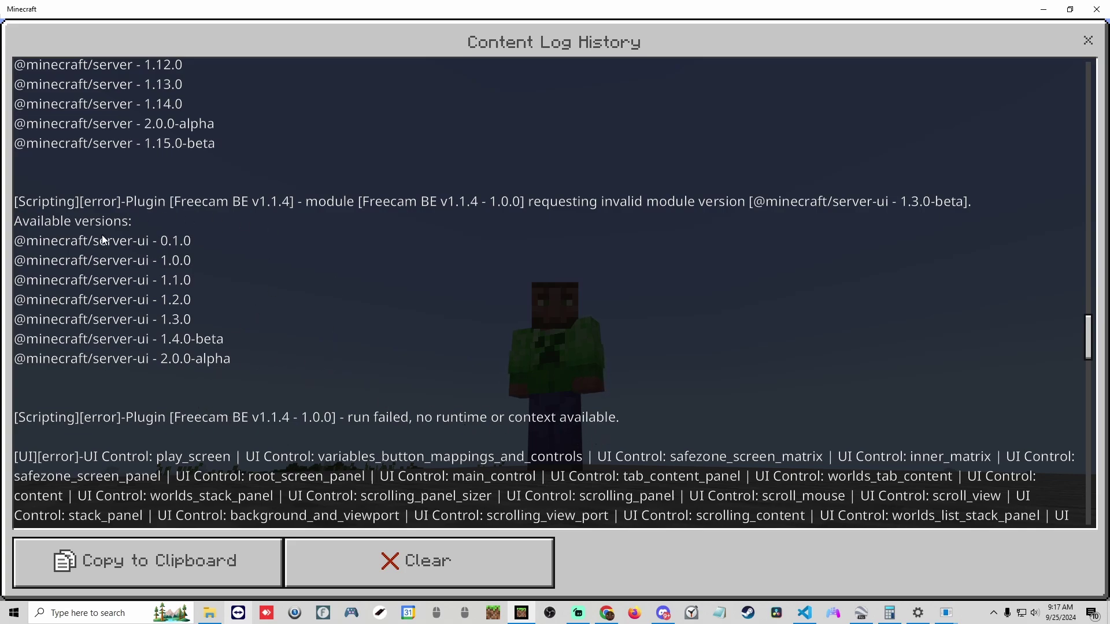
{"action": "scroll", "coordinate": [164, 314], "scroll_direction": "up", "scroll_amount": 3}
{"action": "scroll", "coordinate": [110, 324], "scroll_direction": "down", "scroll_amount": 2}
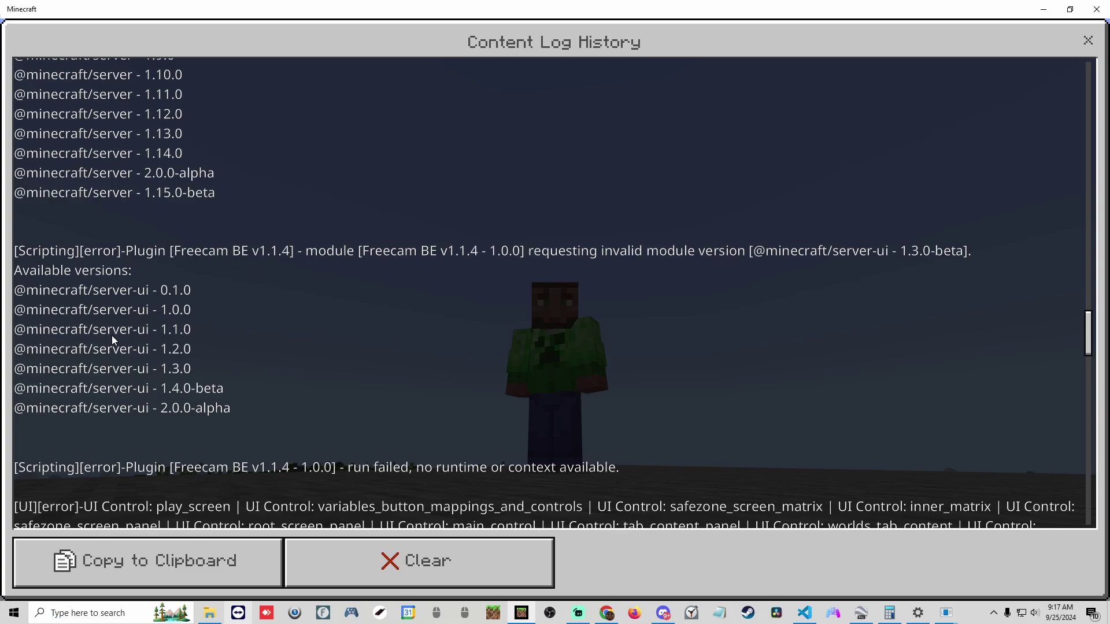
{"action": "scroll", "coordinate": [146, 345], "scroll_direction": "up", "scroll_amount": 9}
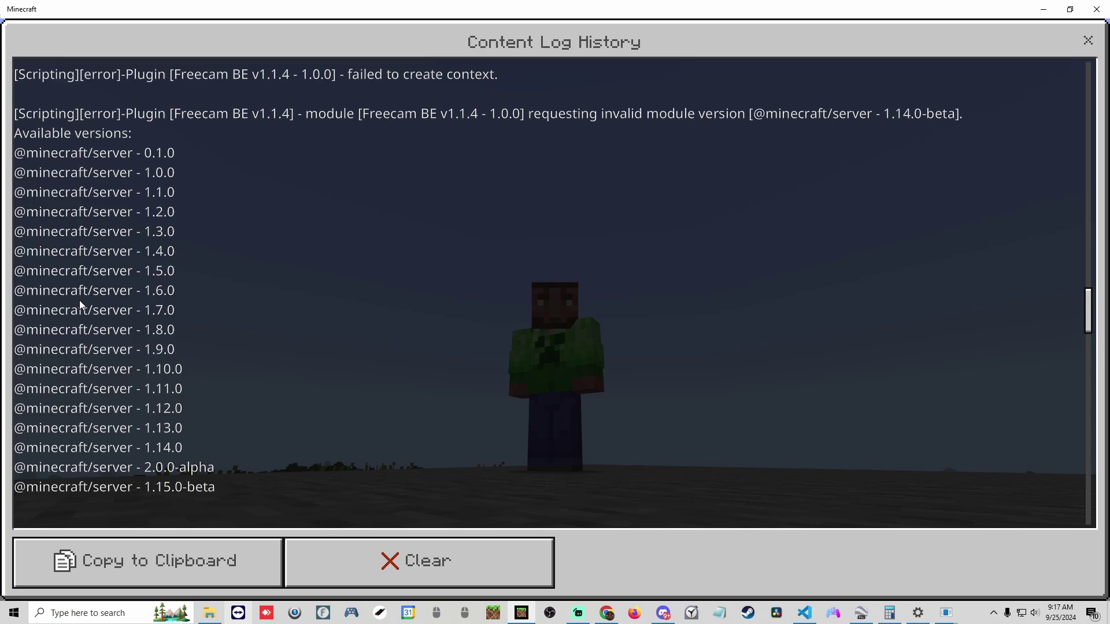
{"action": "scroll", "coordinate": [75, 316], "scroll_direction": "up", "scroll_amount": 5}
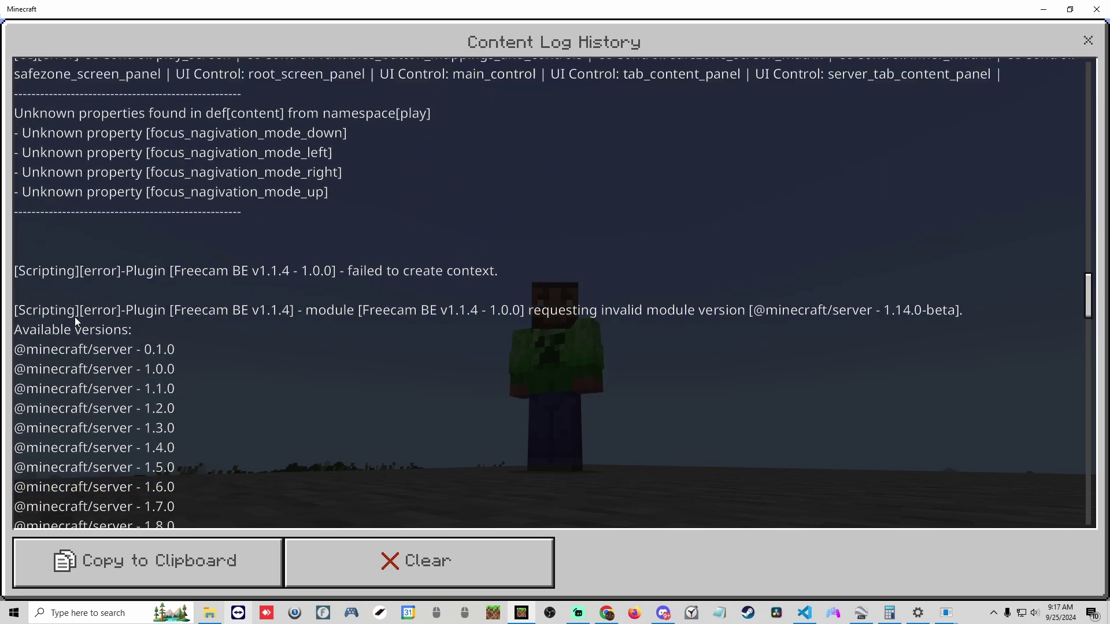
{"action": "scroll", "coordinate": [74, 317], "scroll_direction": "down", "scroll_amount": 8}
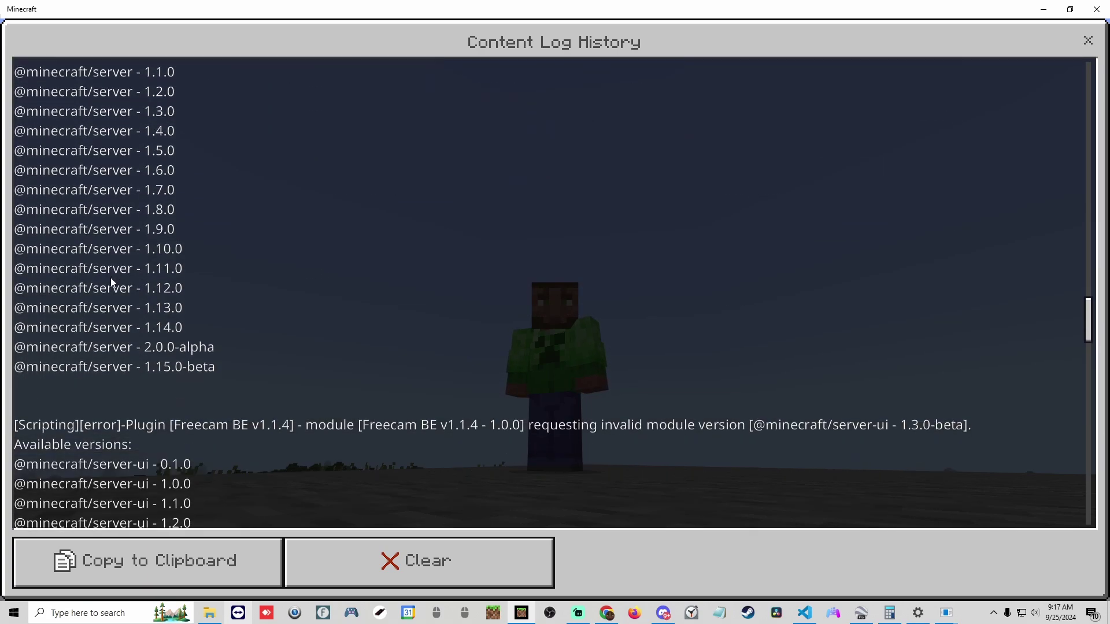
{"action": "scroll", "coordinate": [111, 281], "scroll_direction": "down", "scroll_amount": 4}
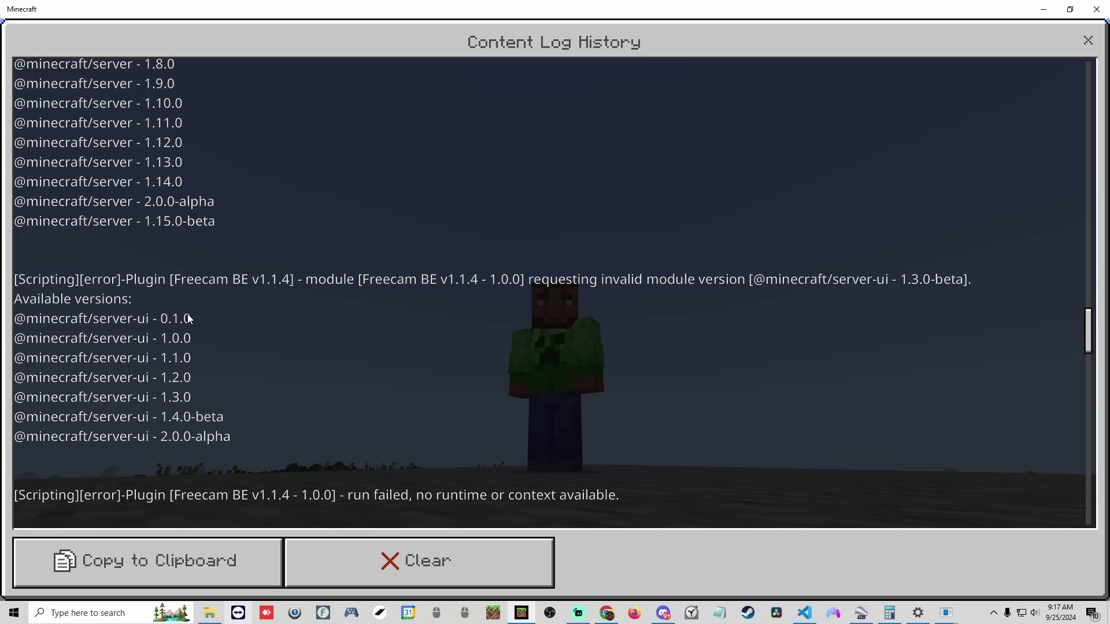
{"action": "scroll", "coordinate": [203, 339], "scroll_direction": "up", "scroll_amount": 5}
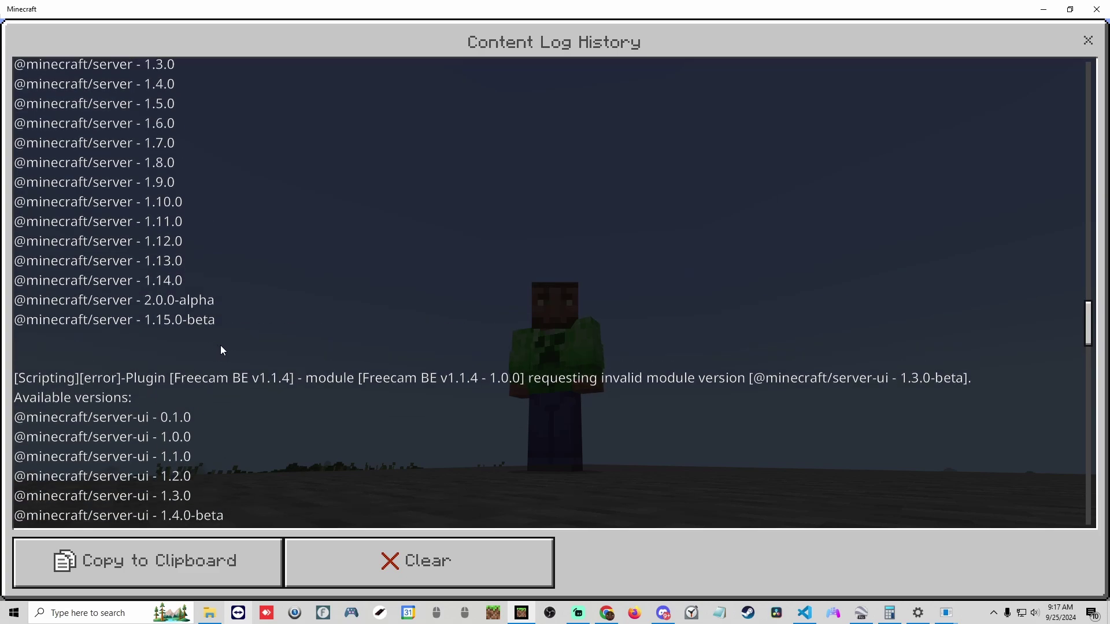
{"action": "scroll", "coordinate": [79, 383], "scroll_direction": "down", "scroll_amount": 3}
{"action": "scroll", "coordinate": [139, 317], "scroll_direction": "down", "scroll_amount": 1}
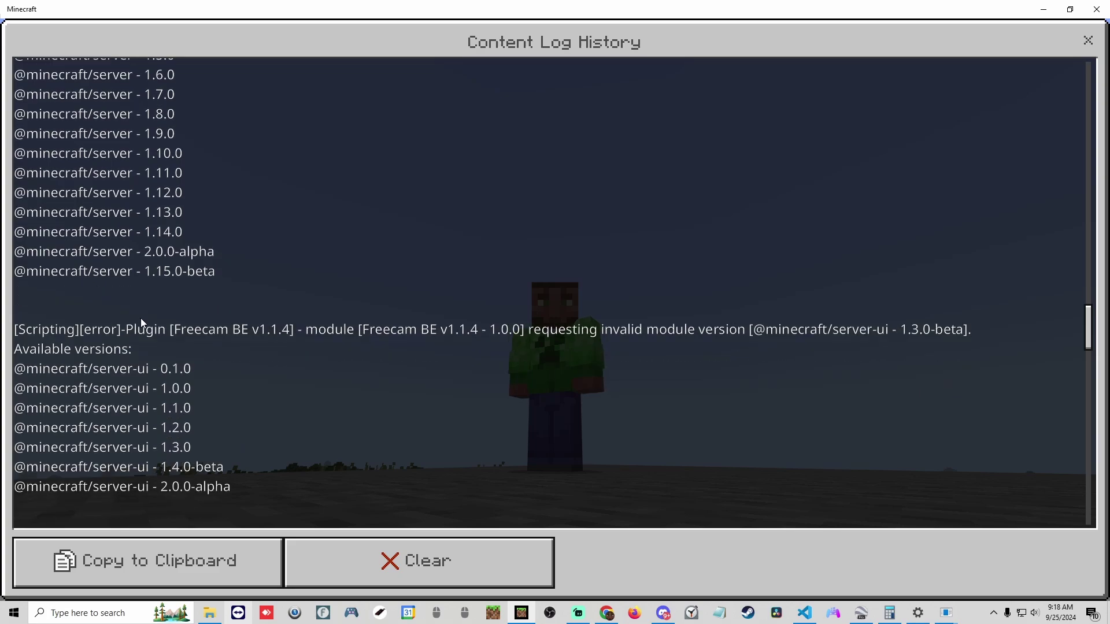
{"action": "scroll", "coordinate": [235, 300], "scroll_direction": "up", "scroll_amount": 1}
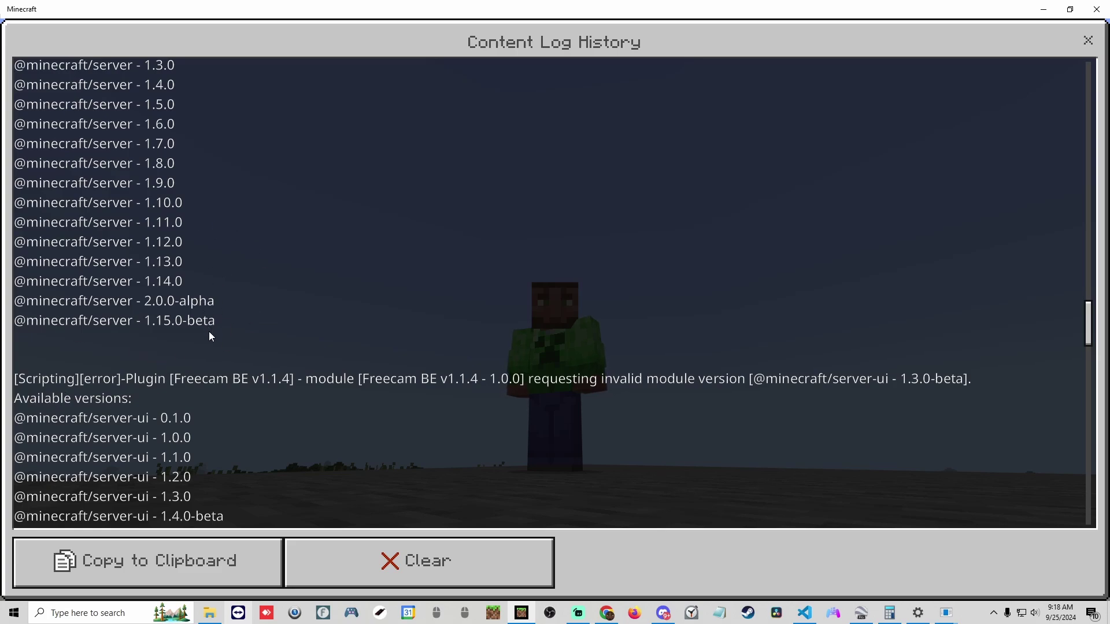
{"action": "scroll", "coordinate": [210, 334], "scroll_direction": "down", "scroll_amount": 1}
{"action": "scroll", "coordinate": [189, 329], "scroll_direction": "up", "scroll_amount": 1}
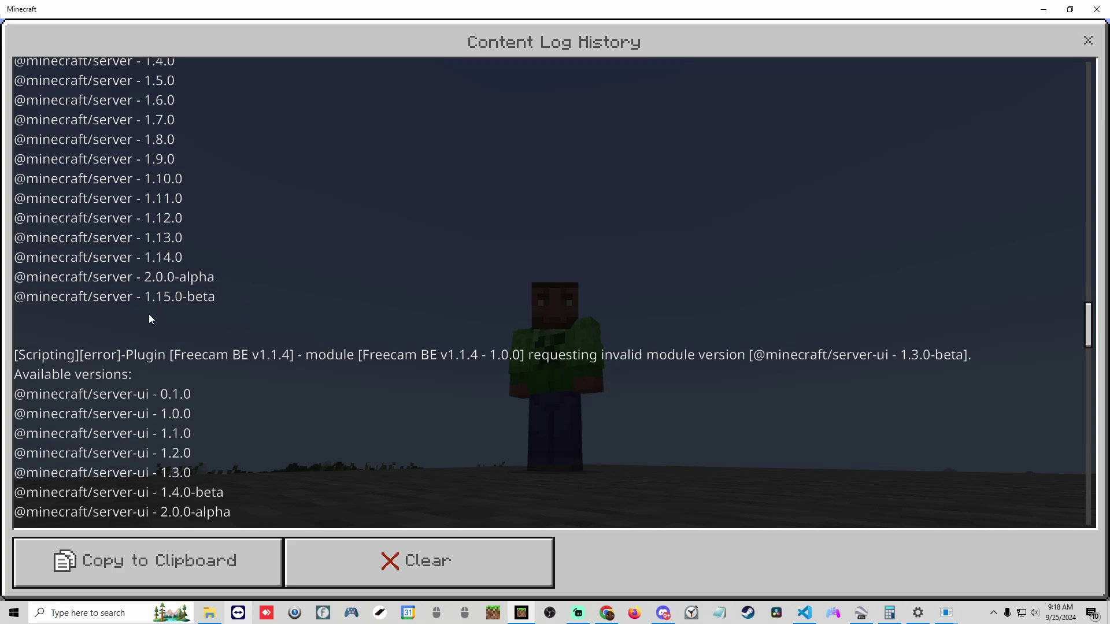
{"action": "scroll", "coordinate": [149, 319], "scroll_direction": "up", "scroll_amount": 1}
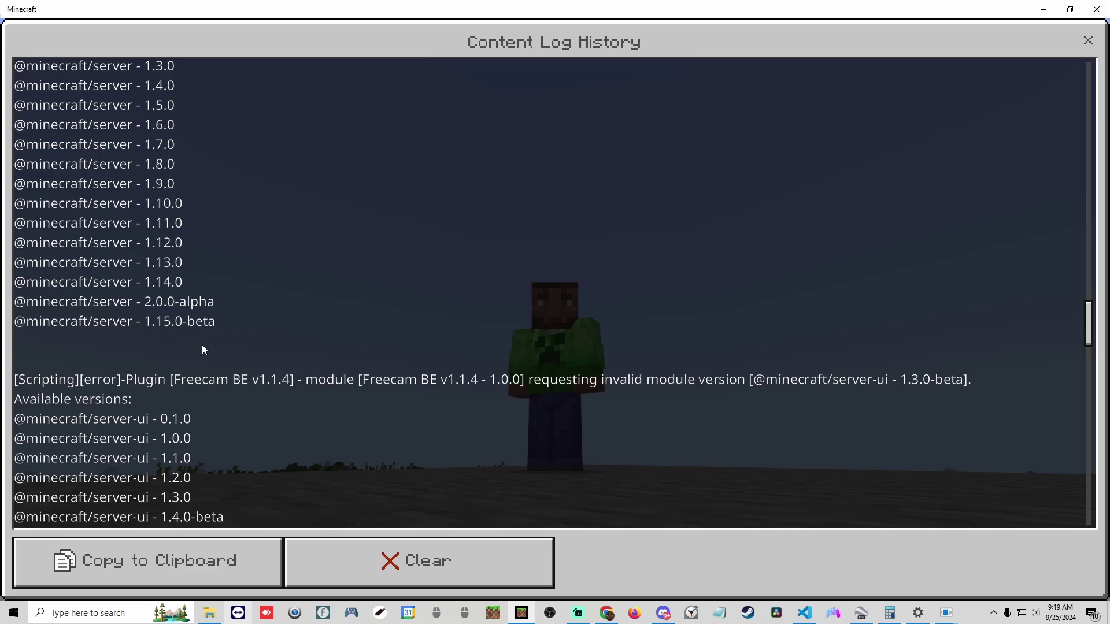
{"action": "scroll", "coordinate": [173, 341], "scroll_direction": "up", "scroll_amount": 4}
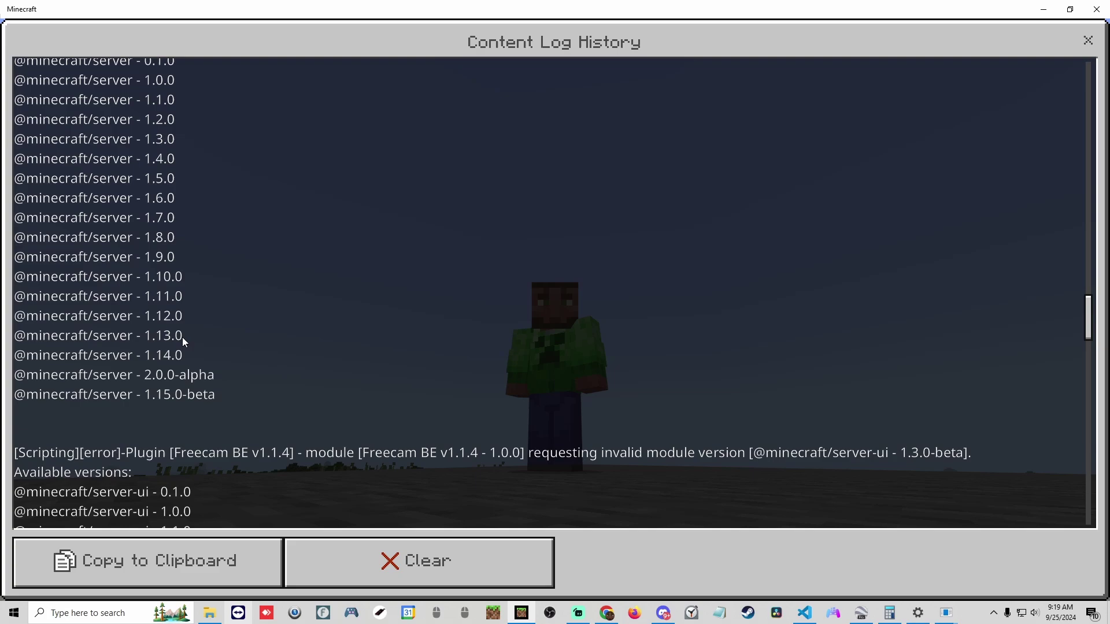
{"action": "scroll", "coordinate": [233, 307], "scroll_direction": "down", "scroll_amount": 1}
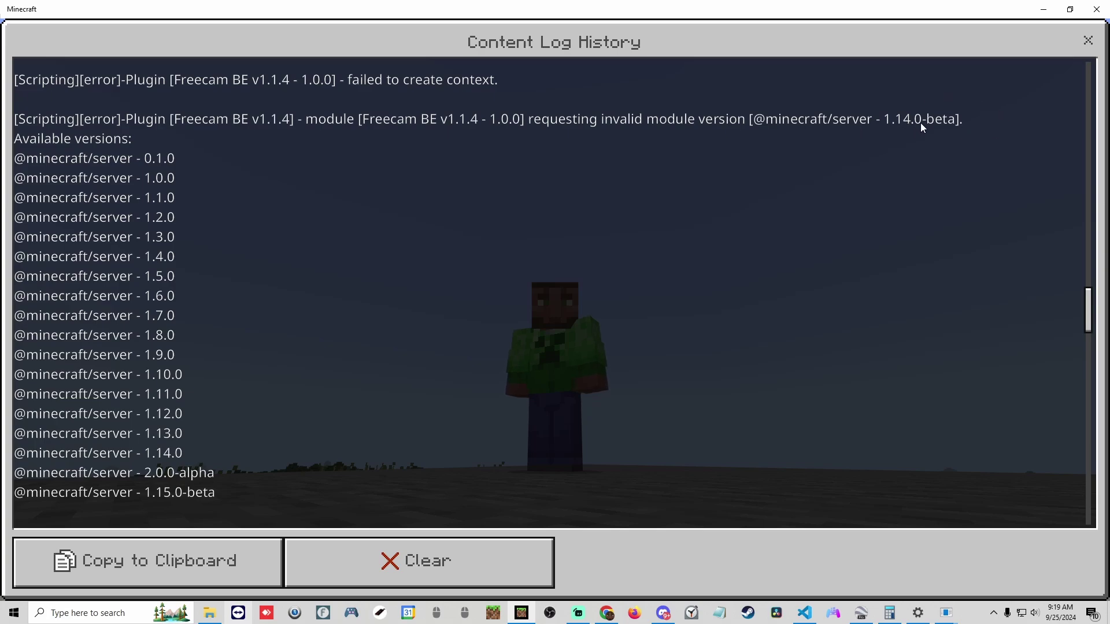
{"action": "scroll", "coordinate": [924, 199], "scroll_direction": "down", "scroll_amount": 3}
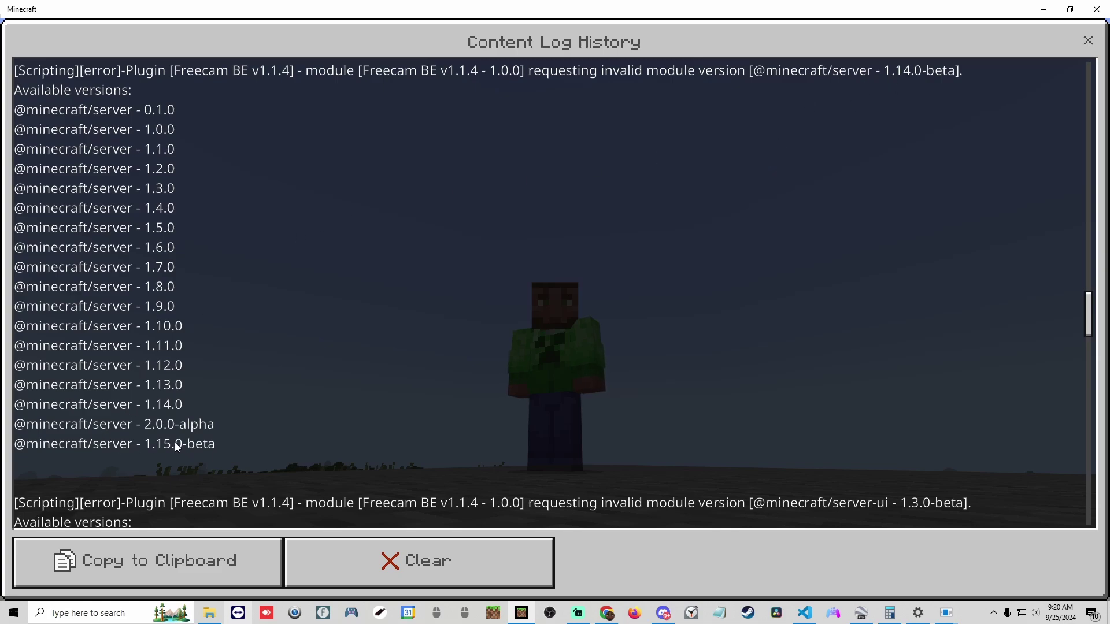
{"action": "scroll", "coordinate": [177, 447], "scroll_direction": "up", "scroll_amount": 1}
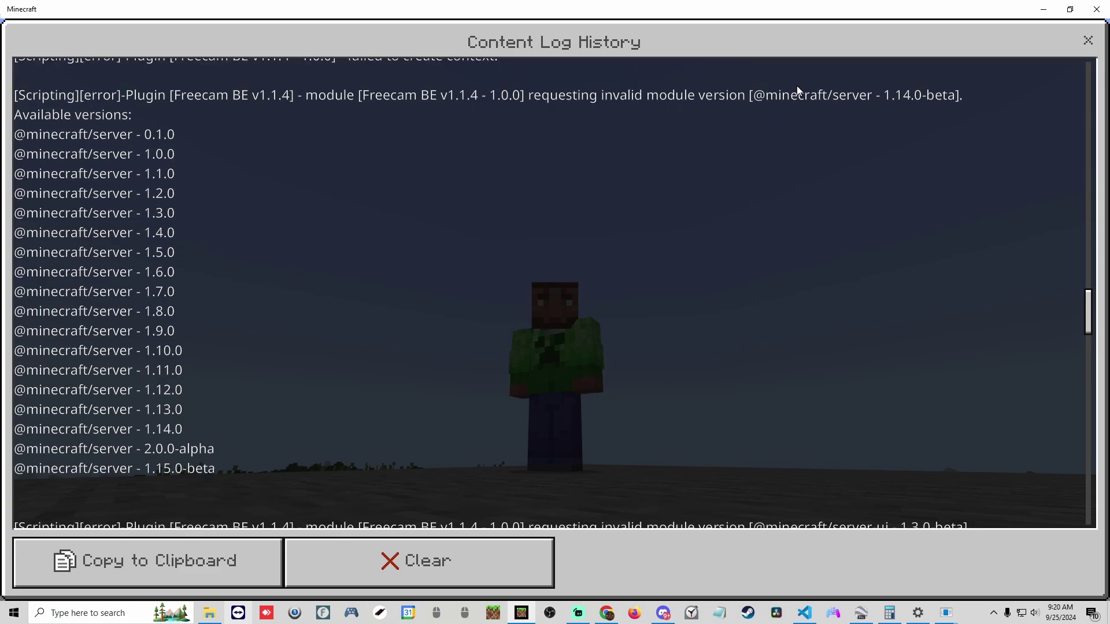
{"action": "scroll", "coordinate": [543, 268], "scroll_direction": "down", "scroll_amount": 12}
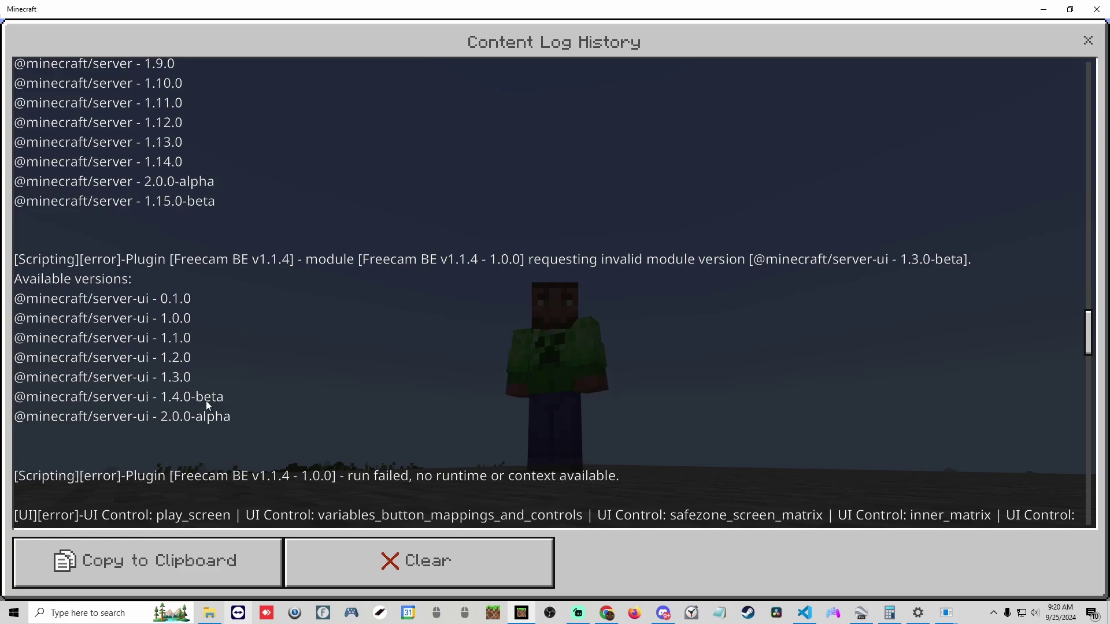
- Clear the content log, close the log history and settings, and switch to File Explorer
{"action": "left_click", "coordinate": [414, 561]}
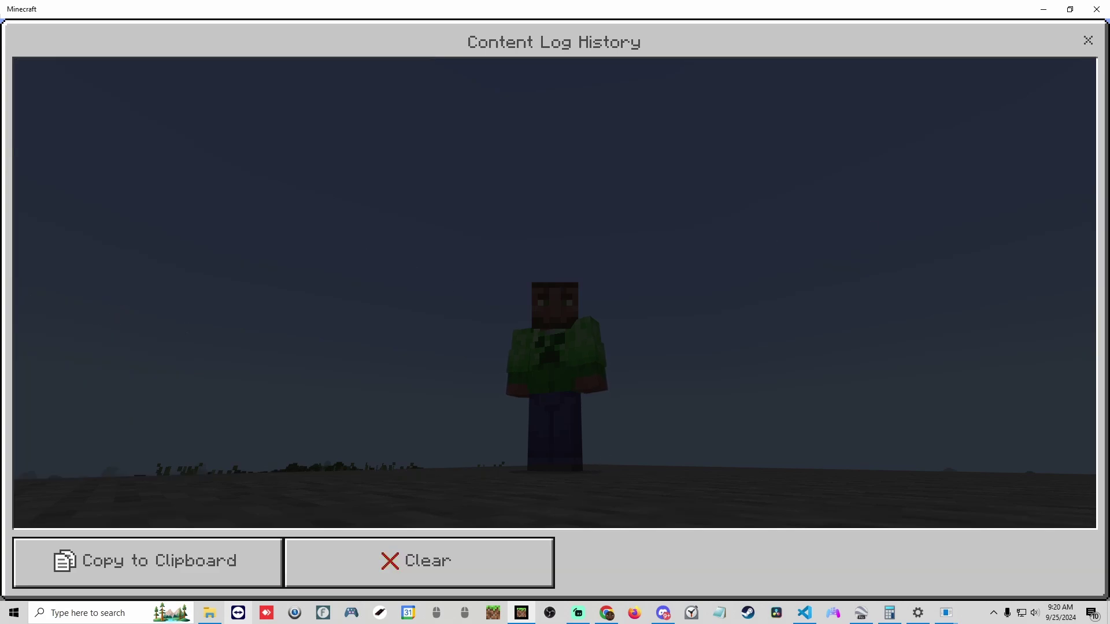
{"action": "left_click", "coordinate": [1087, 40]}
{"action": "key", "text": "Escape"}
{"action": "left_click", "coordinate": [209, 614]}
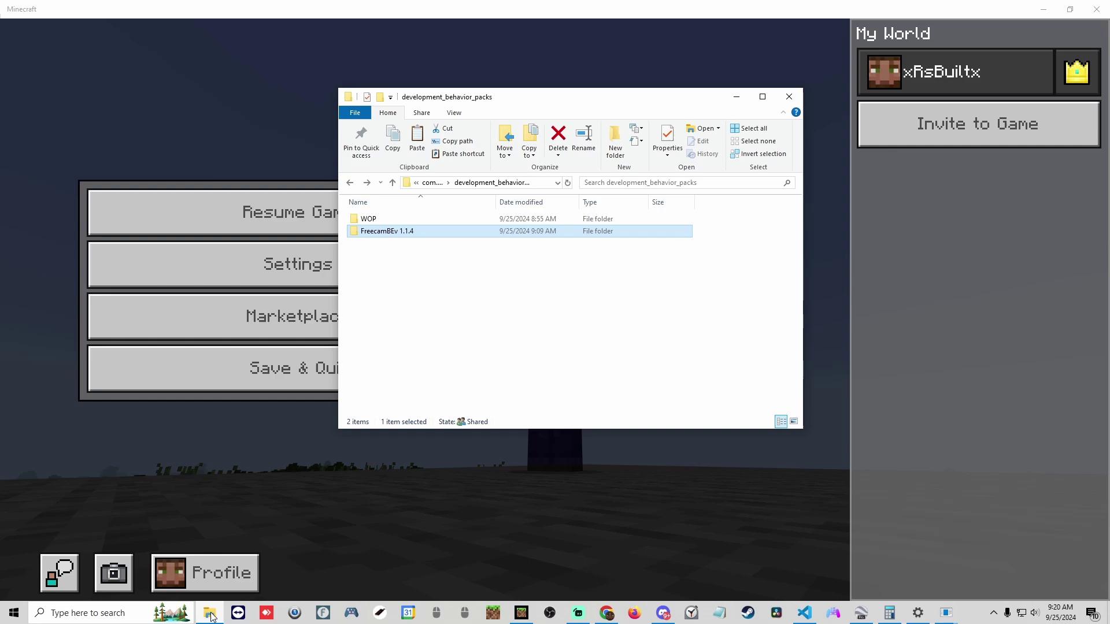
- Open the FreecamBEv 1.1.4 folder and its manifest.json in VS Code
{"action": "double_click", "coordinate": [387, 232]}
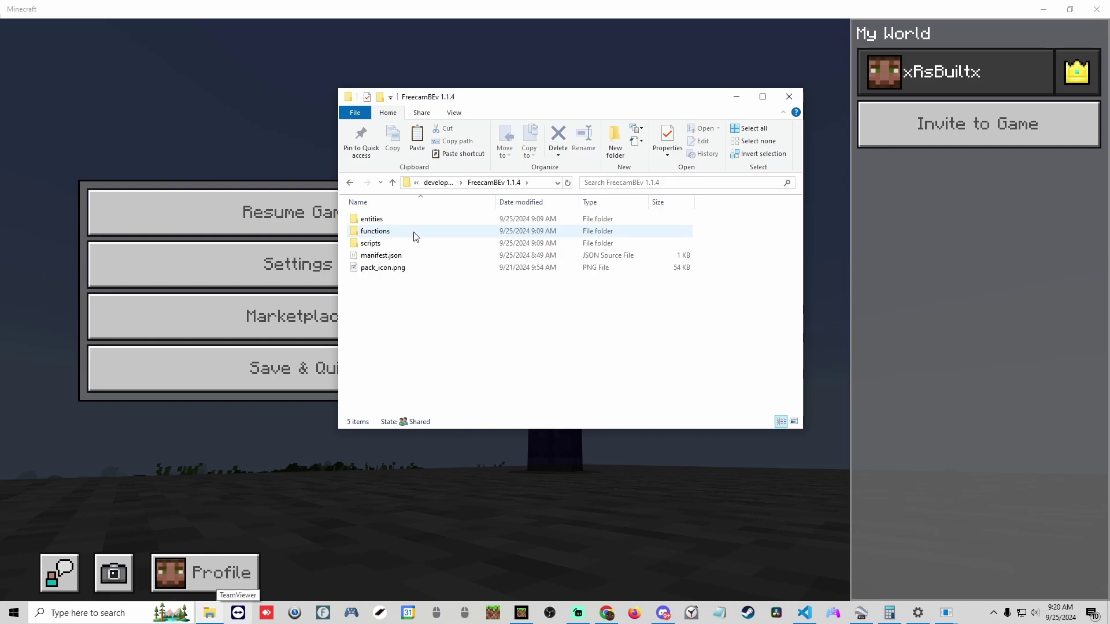
{"action": "double_click", "coordinate": [380, 258]}
{"action": "scroll", "coordinate": [438, 281], "scroll_direction": "down", "scroll_amount": 5}
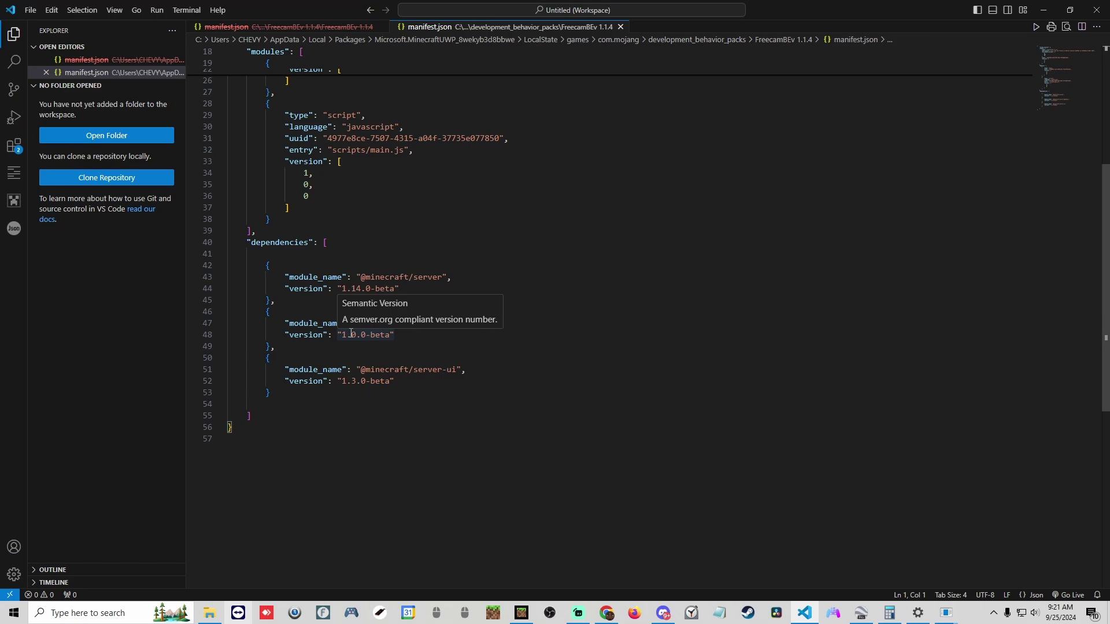
{"action": "left_click", "coordinate": [358, 289]}
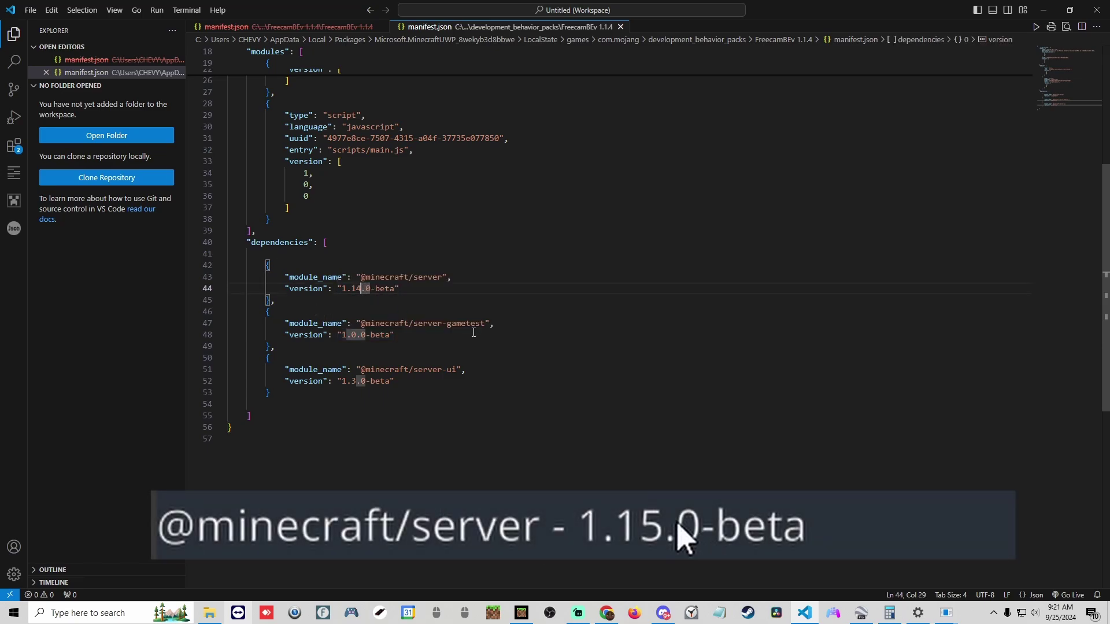
{"action": "key", "text": "BackSpace"}
{"action": "type", "text": "5"}
{"action": "left_click", "coordinate": [349, 385]}
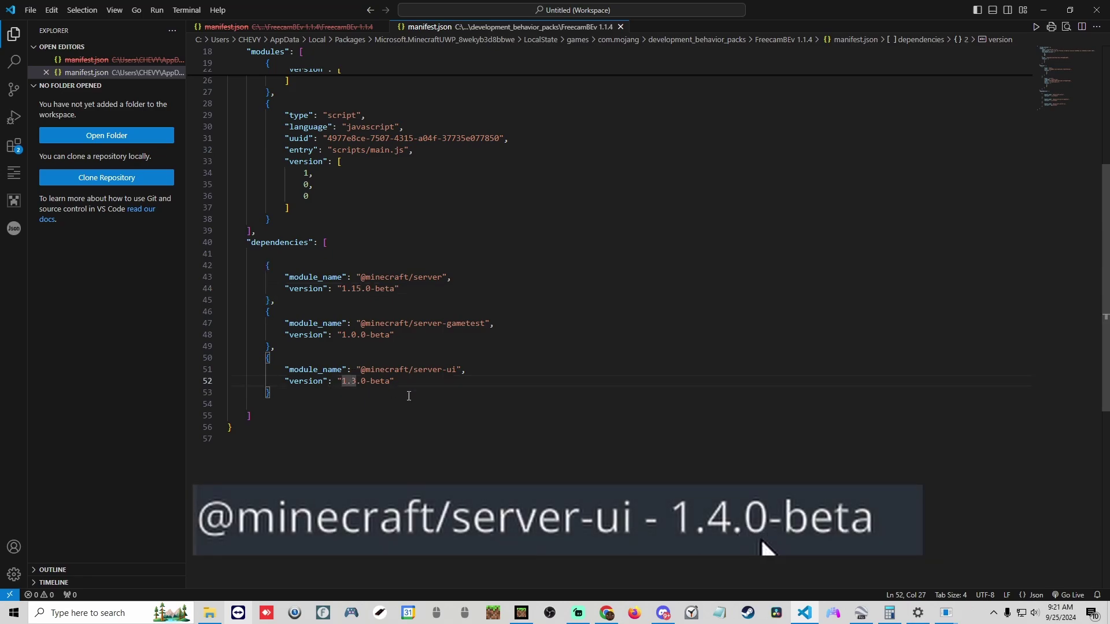
{"action": "key", "text": "Delete"}
{"action": "type", "text": "4"}
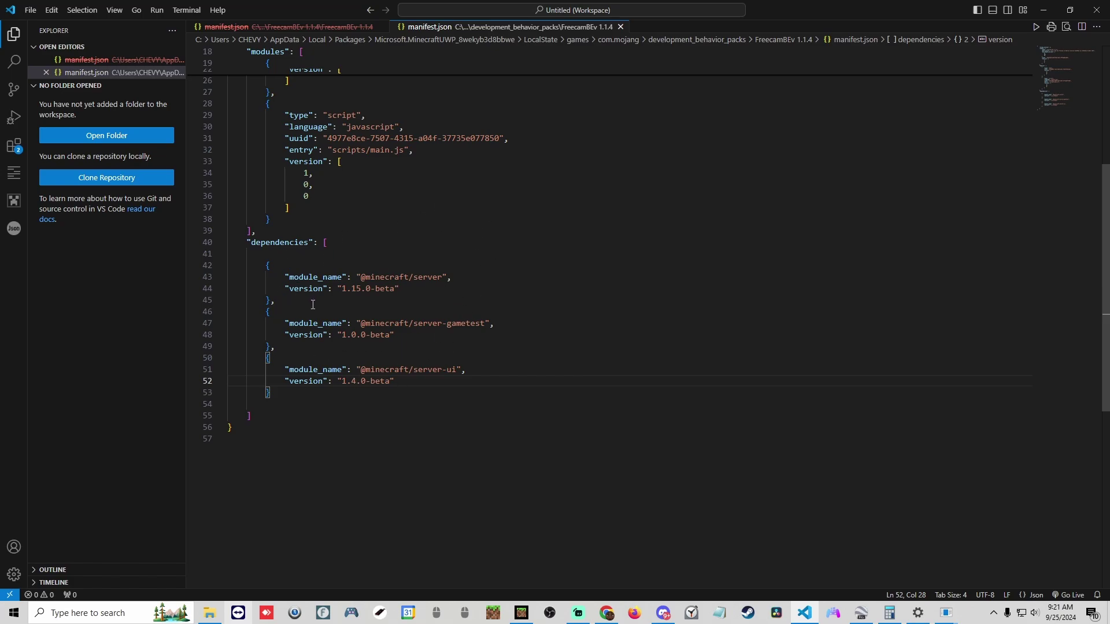
{"action": "scroll", "coordinate": [426, 417], "scroll_direction": "up", "scroll_amount": 8}
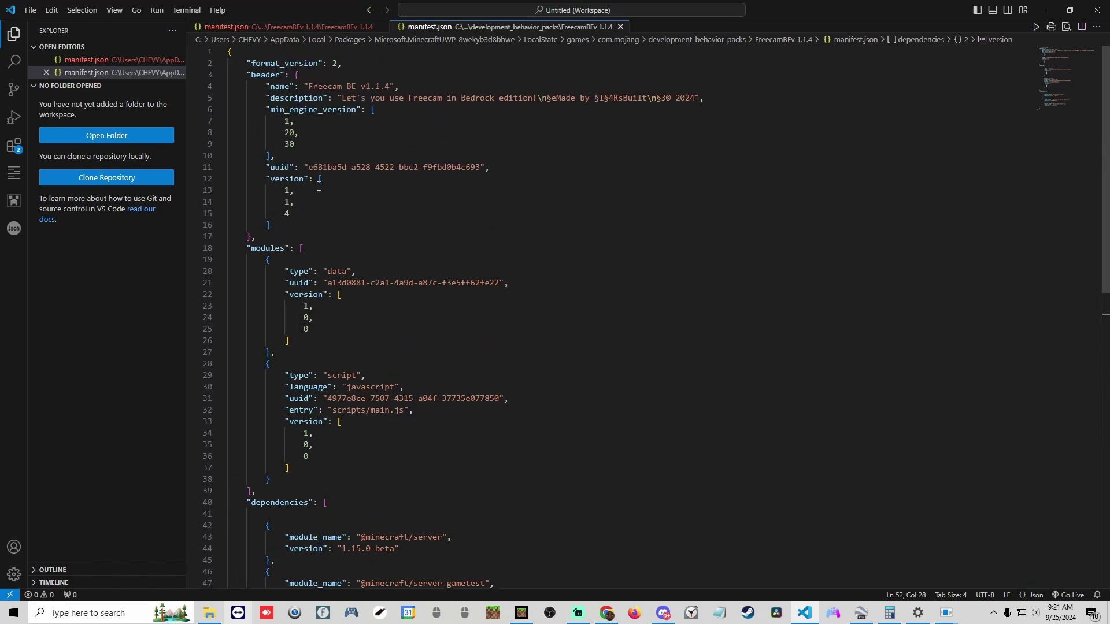
- Change the header version array to 1,1,5 and the pack name to Freecam BE v1.1.5
{"action": "left_click", "coordinate": [322, 215]}
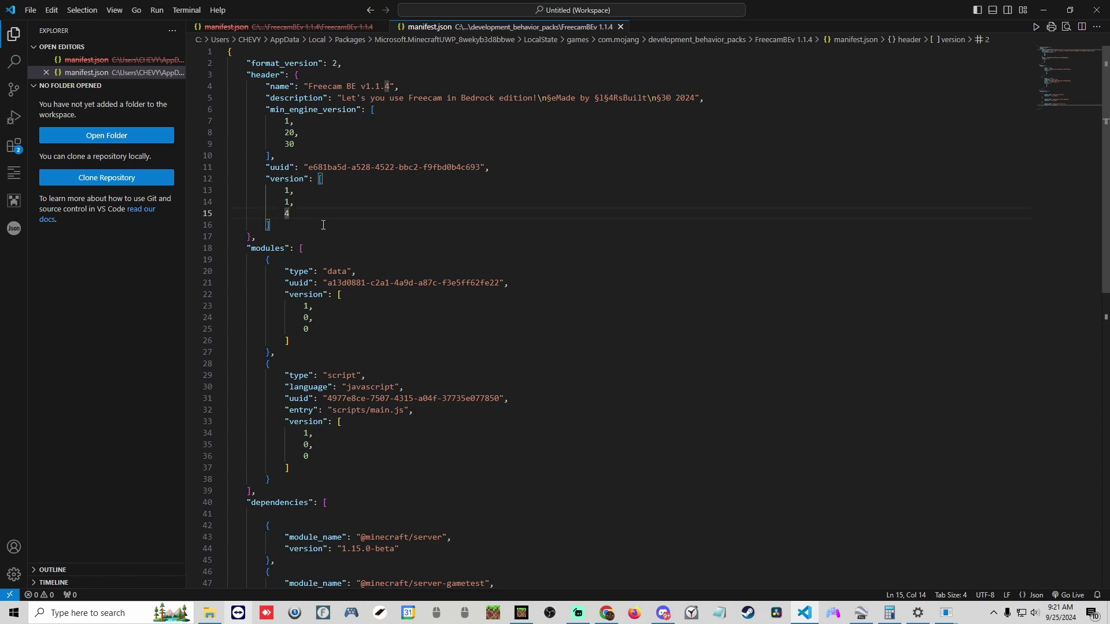
{"action": "key", "text": "BackSpace"}
{"action": "type", "text": "5"}
{"action": "left_click", "coordinate": [390, 86]}
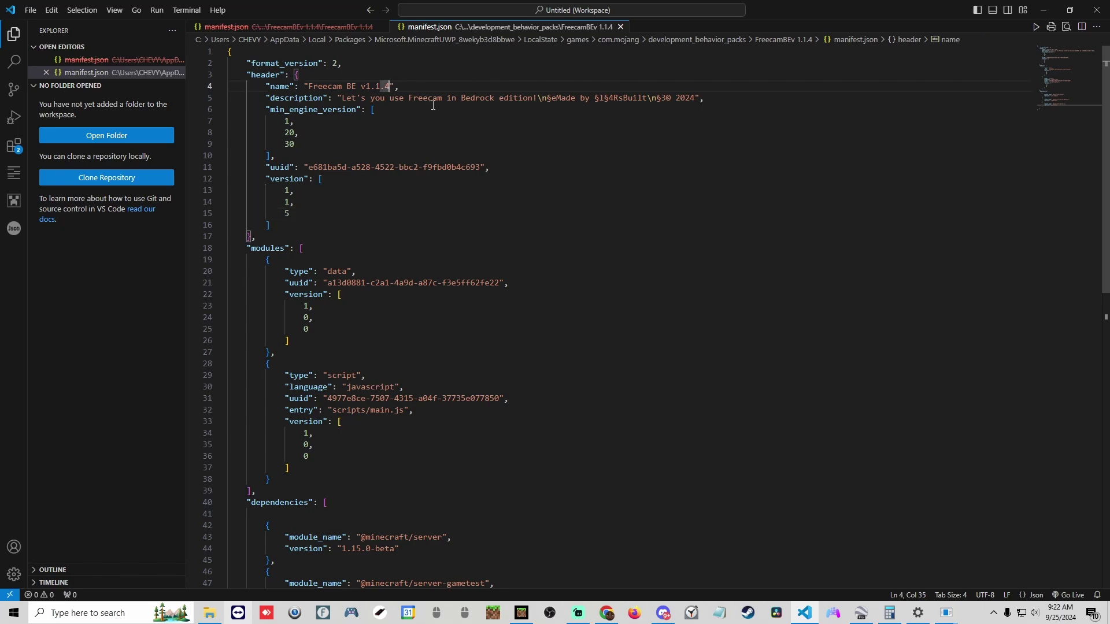
{"action": "key", "text": "BackSpace"}
{"action": "type", "text": "5"}
- Save manifest.json via File > Save and close the stale deleted manifest tab
{"action": "left_click", "coordinate": [29, 11]}
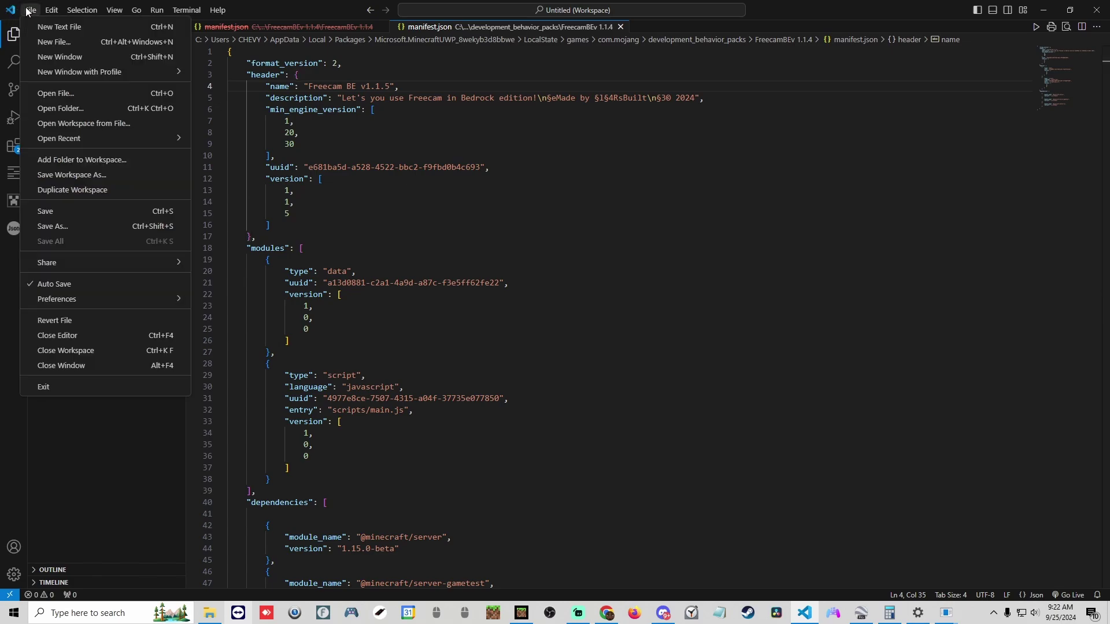
{"action": "left_click", "coordinate": [47, 214]}
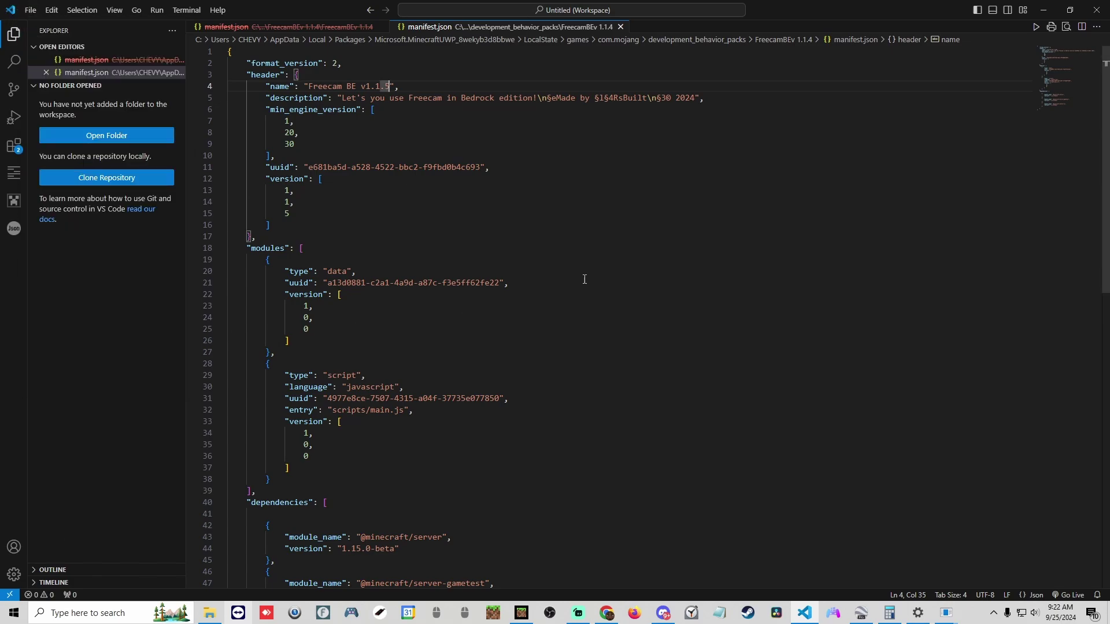
{"action": "left_click", "coordinate": [381, 27]}
- Close the edited manifest and the code editor, then resume the Minecraft game
{"action": "left_click", "coordinate": [256, 27]}
{"action": "left_click", "coordinate": [1043, 10]}
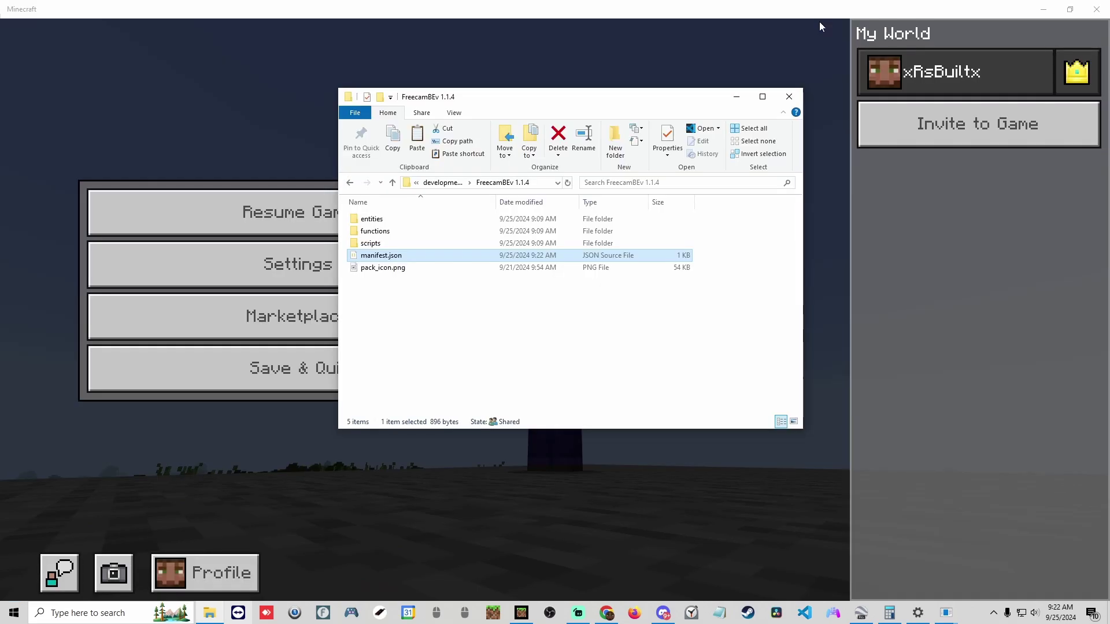
{"action": "left_click", "coordinate": [248, 175]}
{"action": "key", "text": "Escape"}
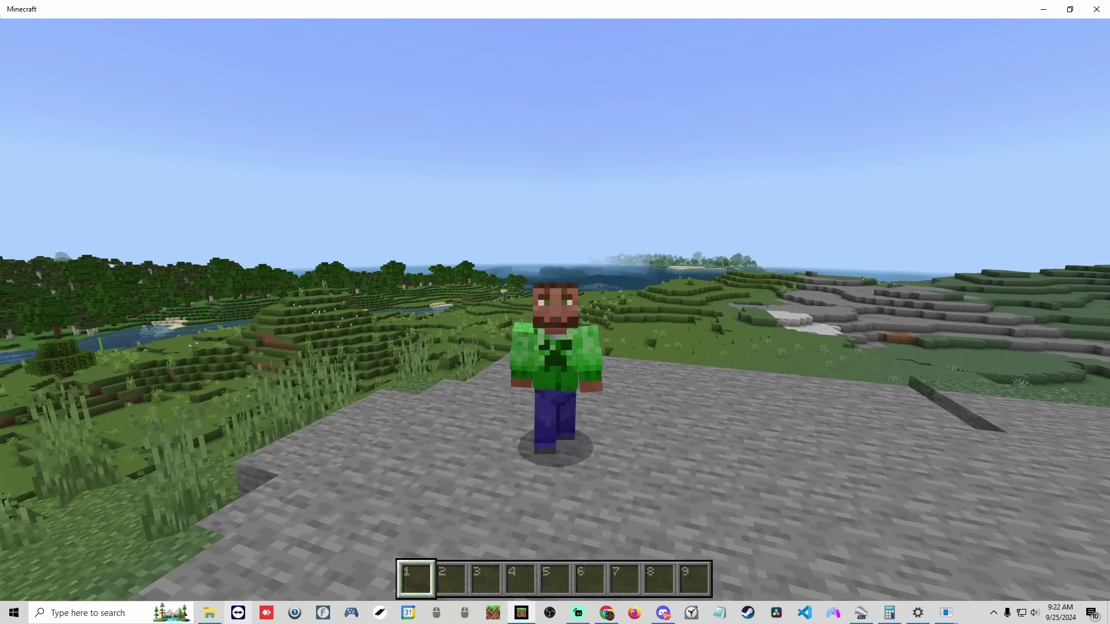
- Run /reload to reload scripts, walk around briefly, then Save & Quit the world
{"action": "type", "text": "t/reload"}
{"action": "key", "text": "Return"}
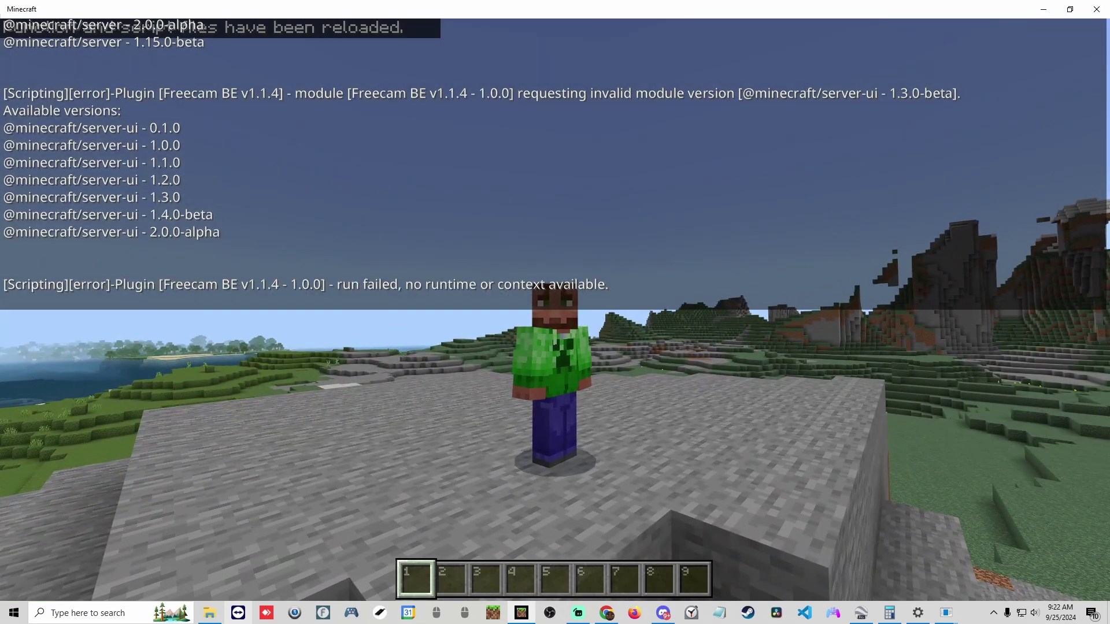
{"action": "key", "text": "w"}
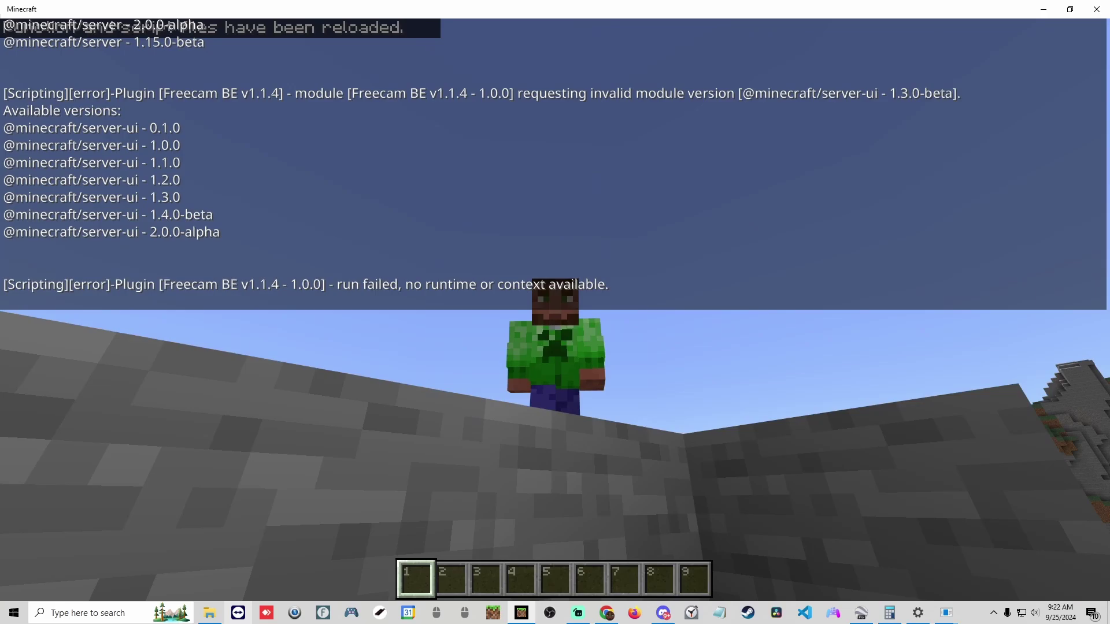
{"action": "key", "text": "w"}
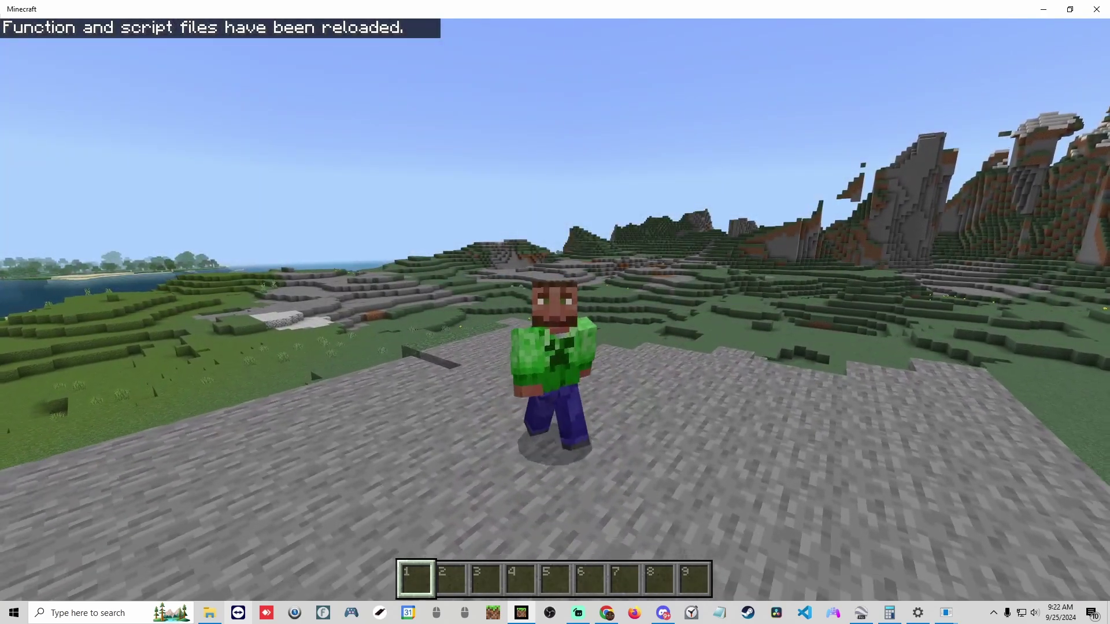
{"action": "key", "text": "w"}
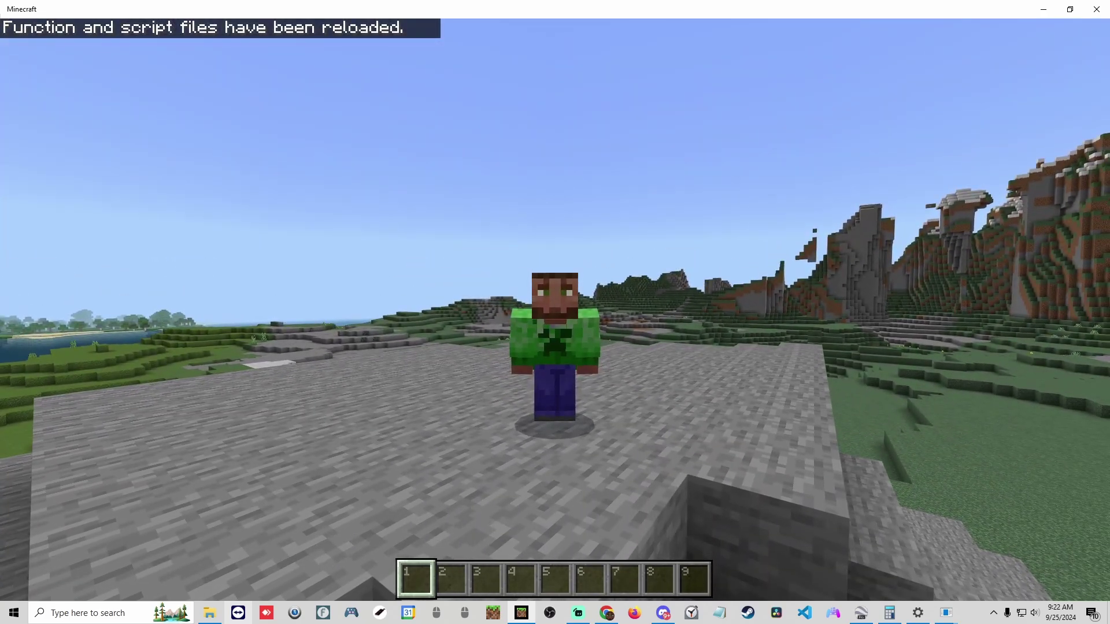
{"action": "key", "text": "w"}
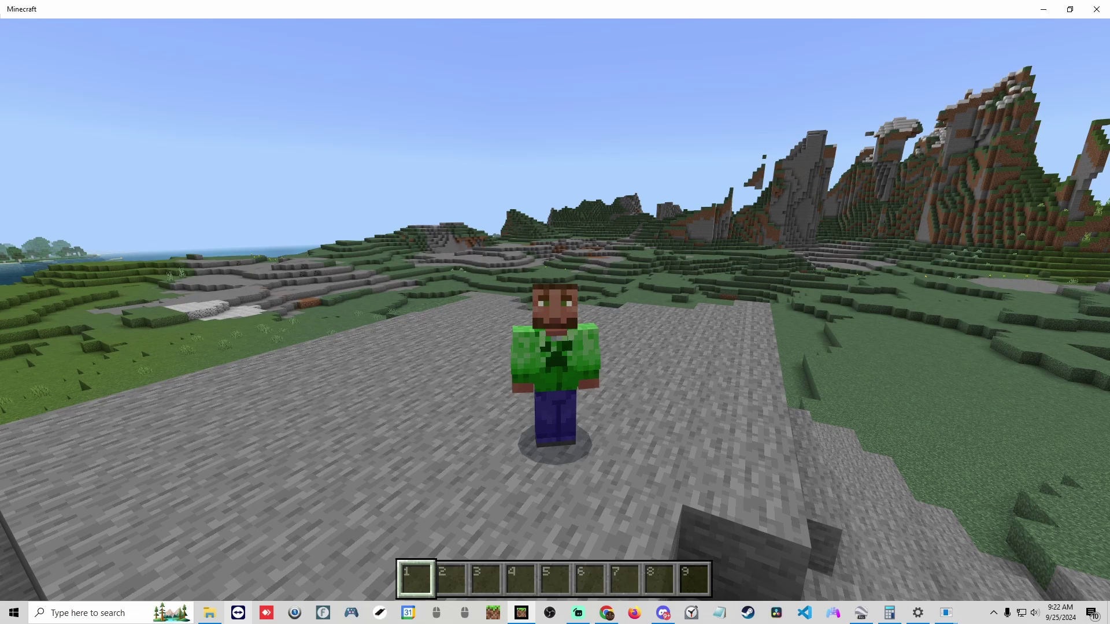
{"action": "key", "text": "w"}
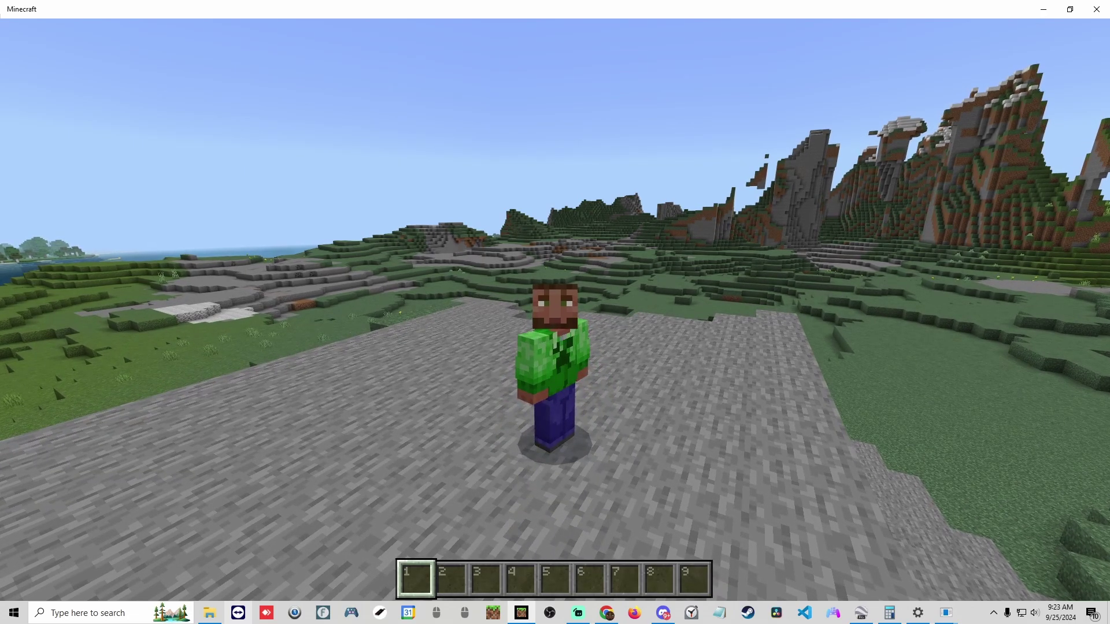
{"action": "key", "text": "Escape"}
{"action": "left_click", "coordinate": [359, 368]}
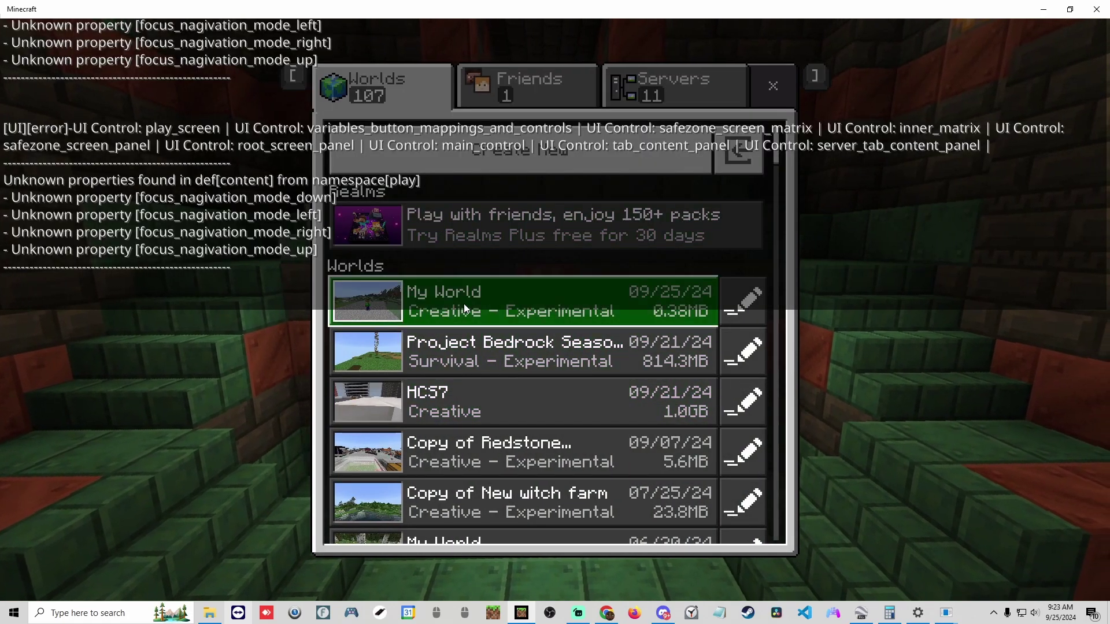
- Load My World again and scroll through its Content Log History entries
{"action": "left_click", "coordinate": [464, 304]}
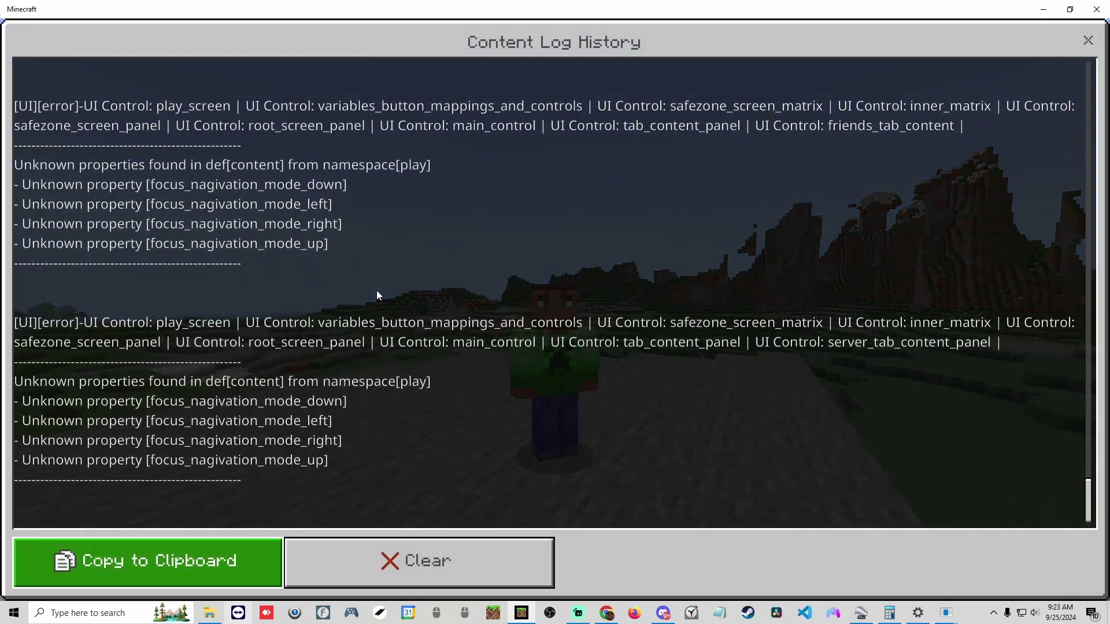
{"action": "scroll", "coordinate": [338, 267], "scroll_direction": "down", "scroll_amount": 2}
{"action": "scroll", "coordinate": [312, 269], "scroll_direction": "up", "scroll_amount": 10}
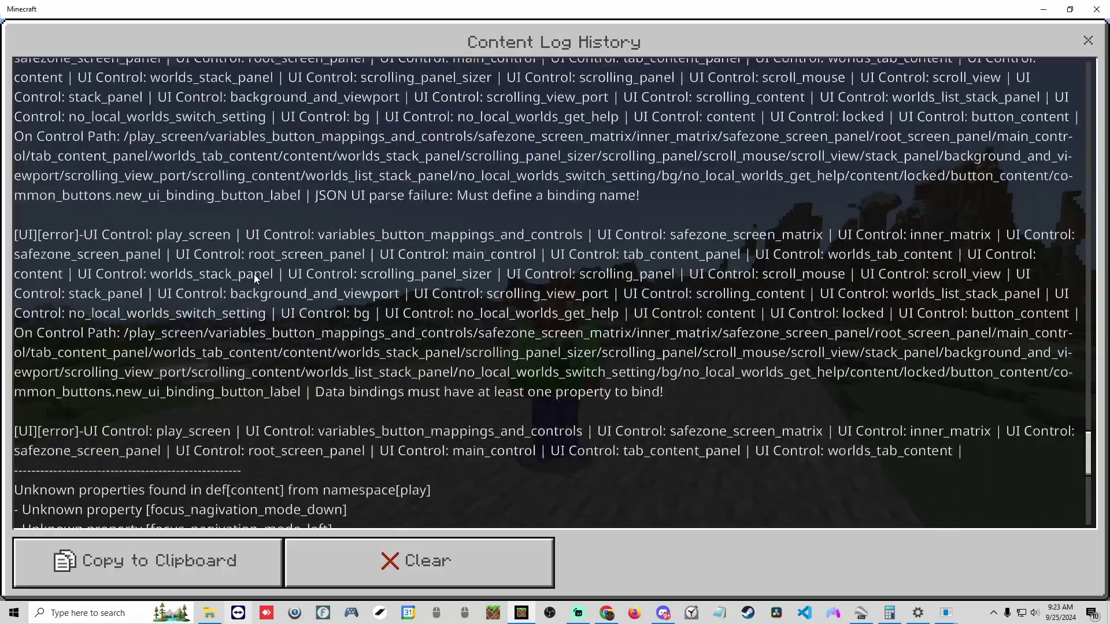
{"action": "scroll", "coordinate": [200, 272], "scroll_direction": "up", "scroll_amount": 8}
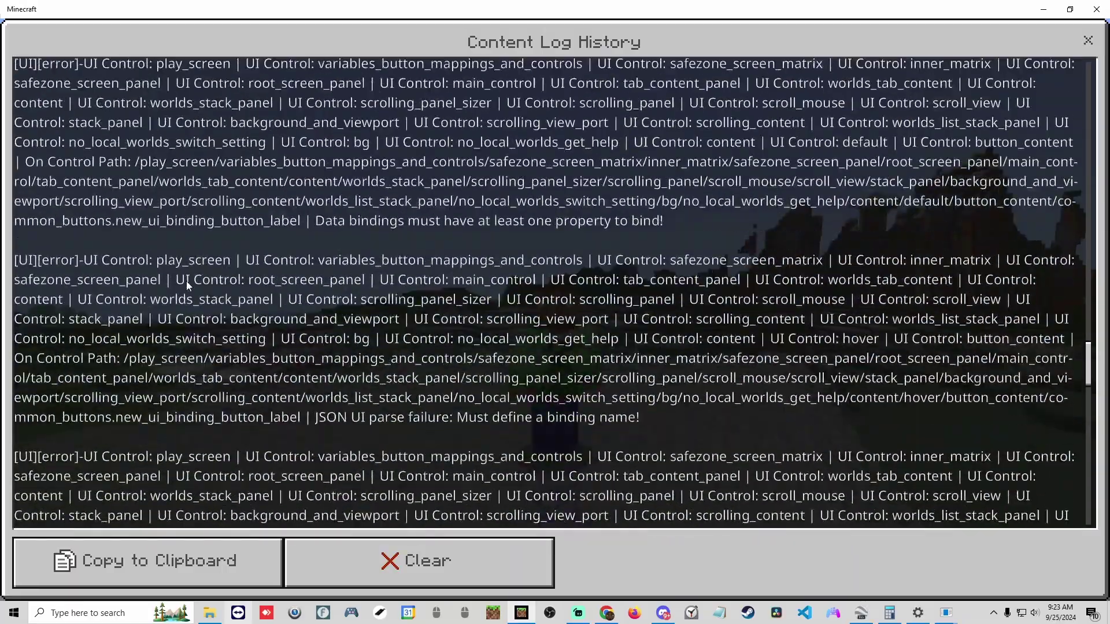
{"action": "scroll", "coordinate": [78, 254], "scroll_direction": "up", "scroll_amount": 10}
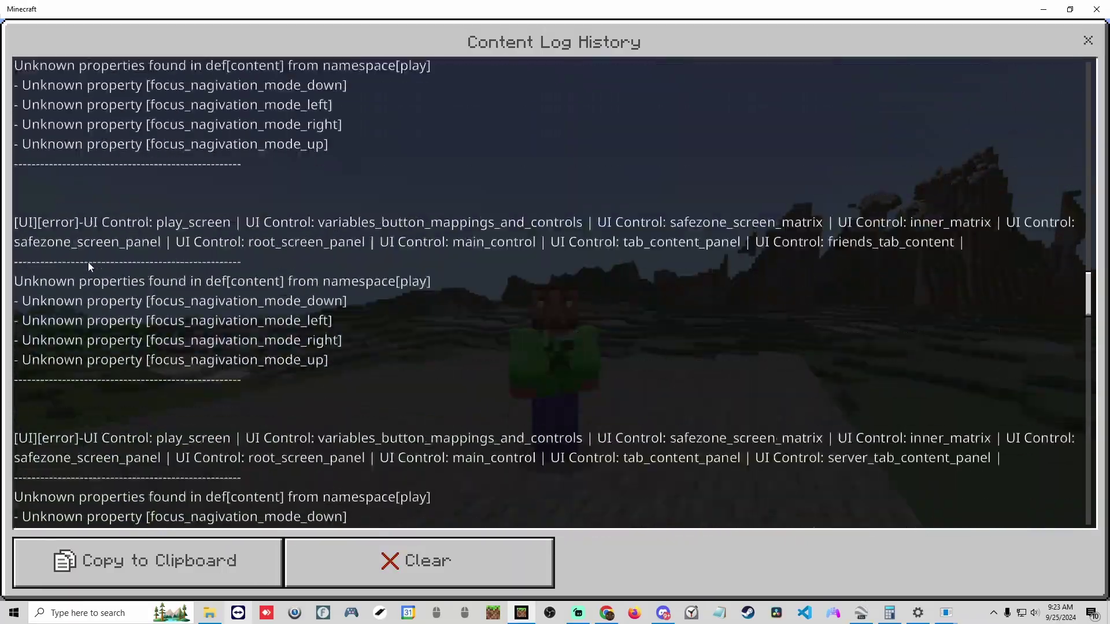
{"action": "scroll", "coordinate": [99, 279], "scroll_direction": "up", "scroll_amount": 10}
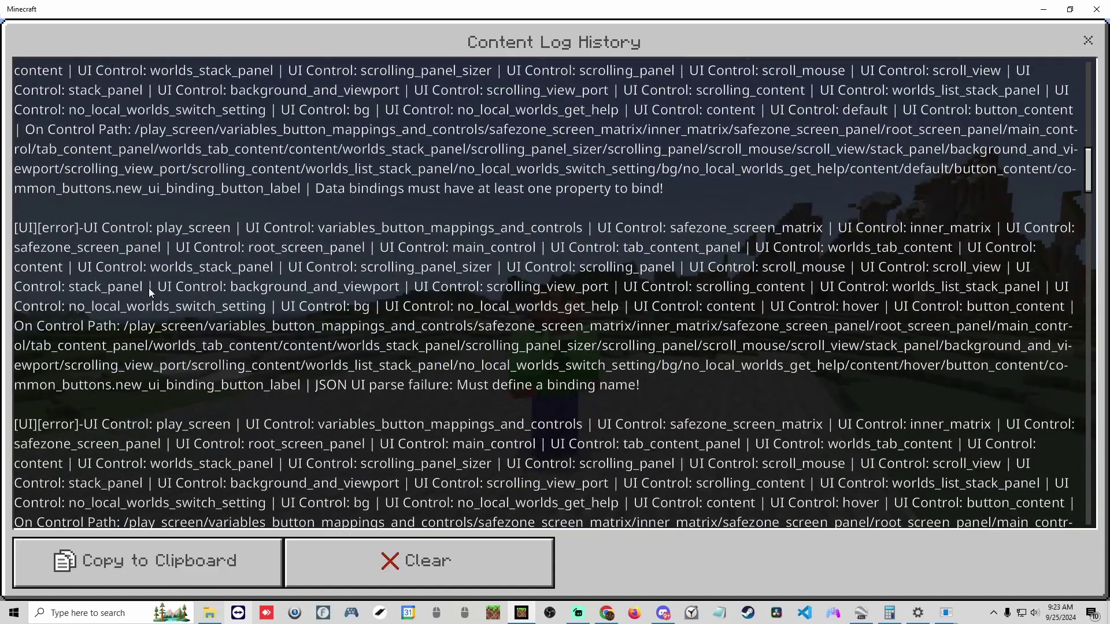
- Clear the content log, run /fc to enable Freecam, and fly the camera behind the player
{"action": "left_click", "coordinate": [420, 562]}
{"action": "key", "text": "Escape"}
{"action": "key", "text": "slash"}
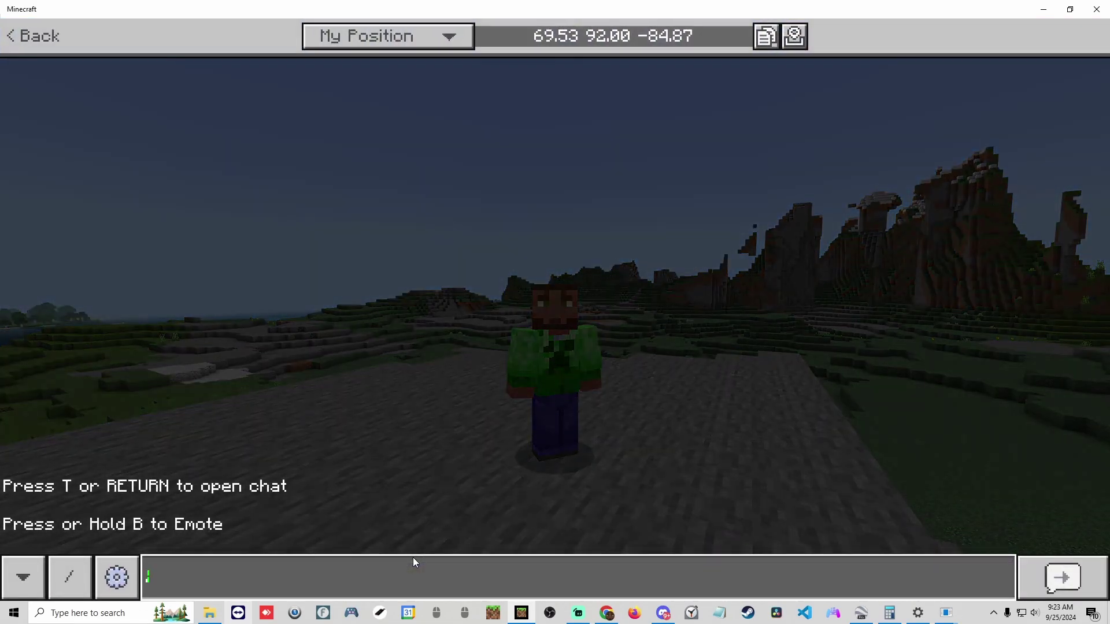
{"action": "type", "text": "fc"}
{"action": "key", "text": "Return"}
{"action": "key", "text": "Escape"}
{"action": "key", "text": "w"}
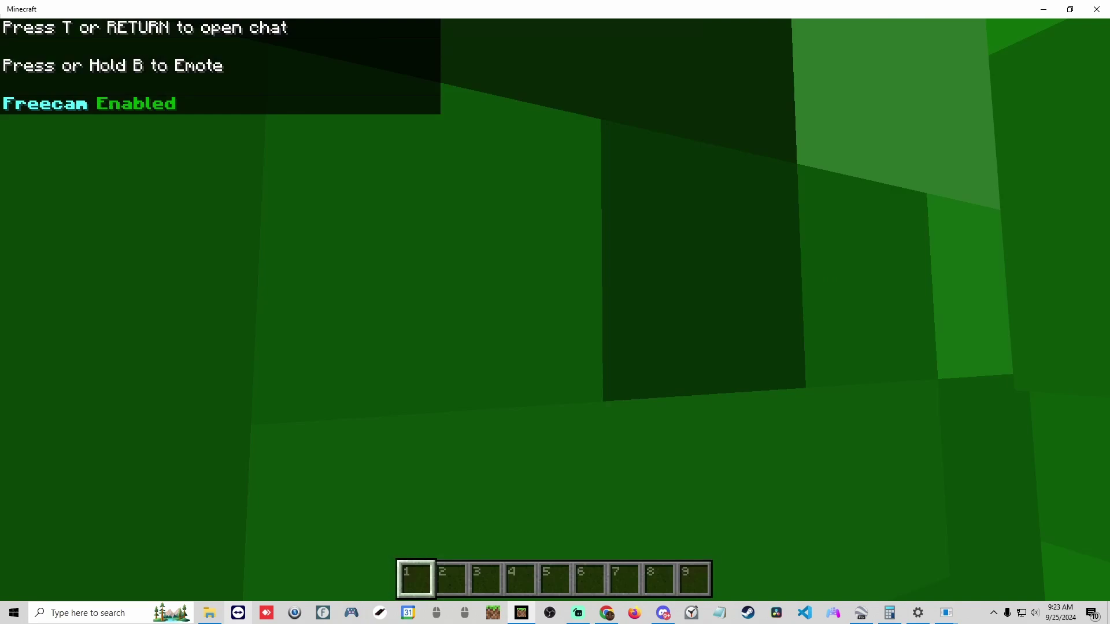
{"action": "key", "text": "w"}
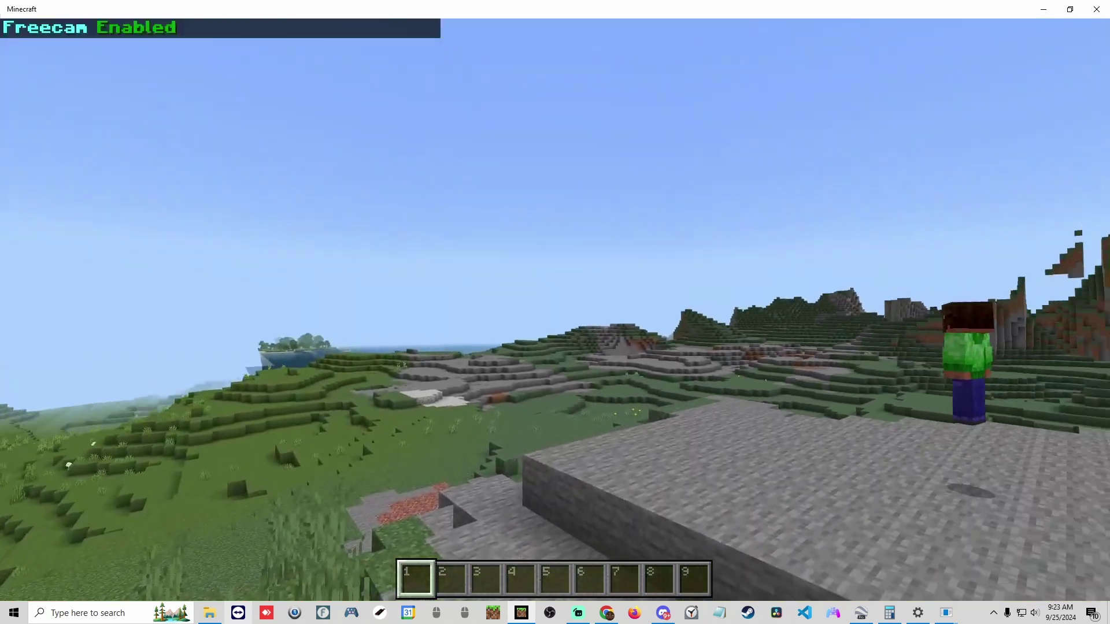